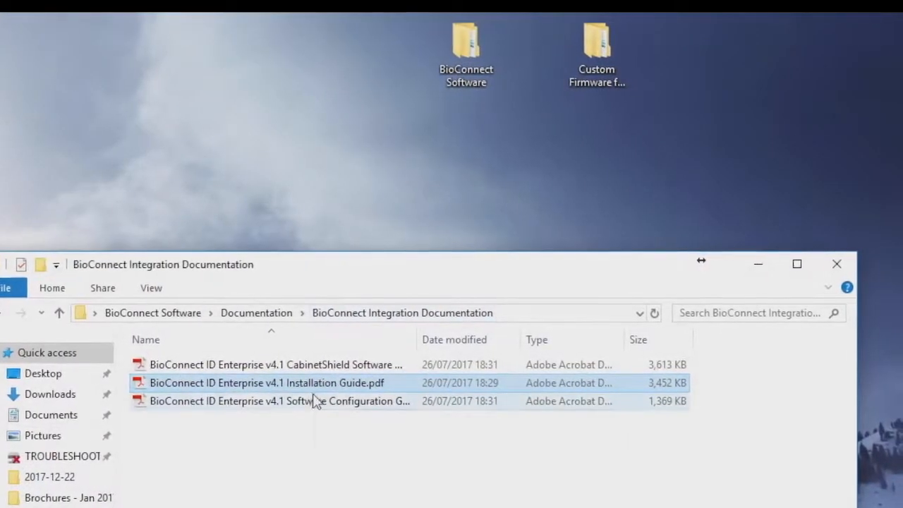
- Read the Software Configuration Guide PDF through section 3 Client Navigation, then minimize Acrobat
double_click(302, 406)
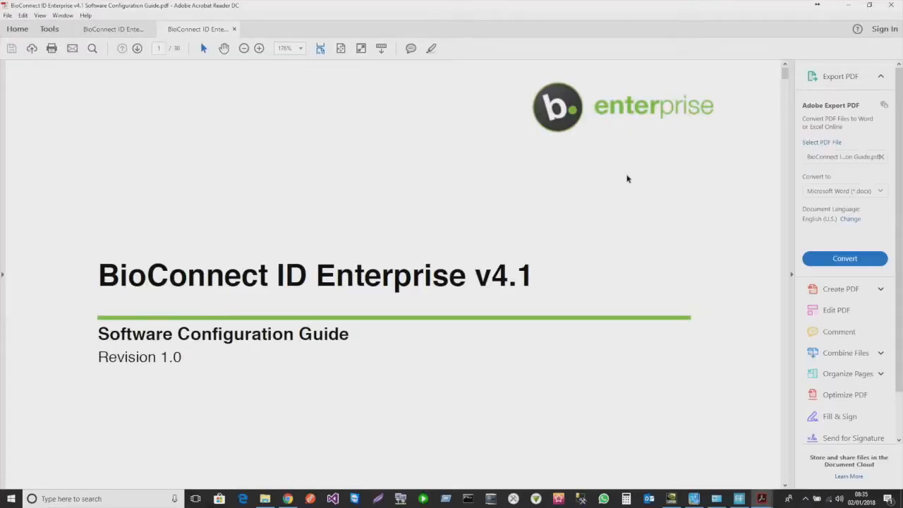
scroll(457, 287, down, 10)
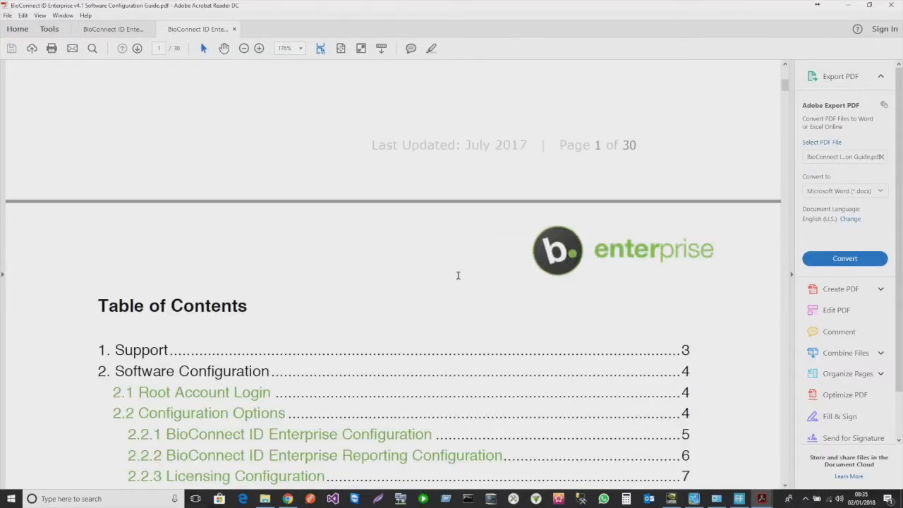
scroll(457, 273, up, 4)
scroll(458, 270, down, 10)
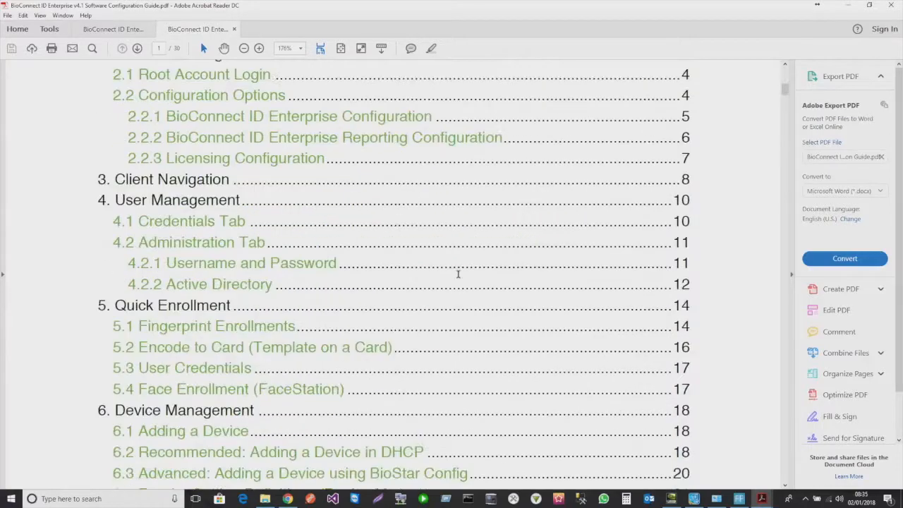
scroll(459, 270, down, 12)
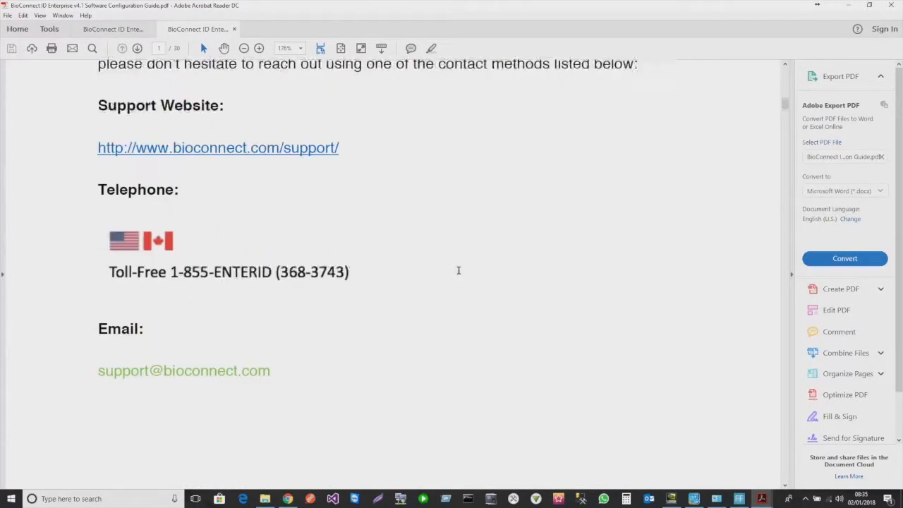
scroll(458, 270, down, 8)
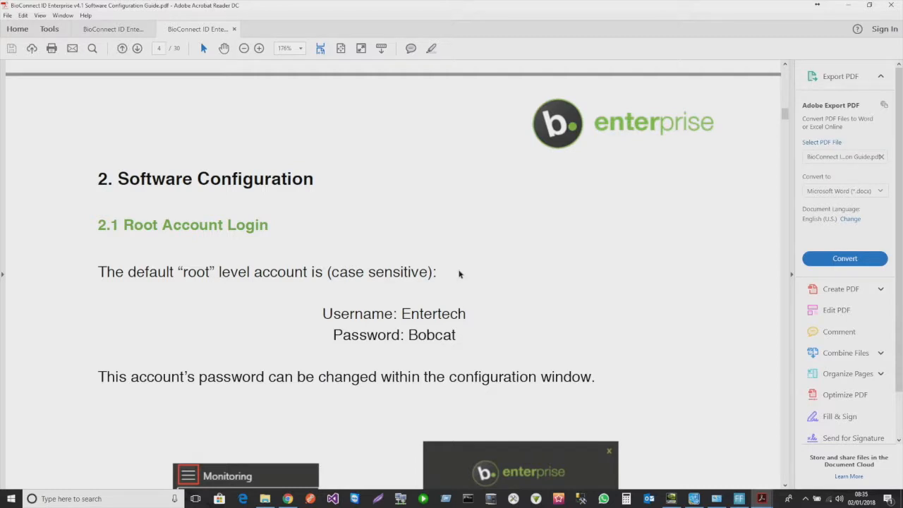
scroll(458, 274, down, 1)
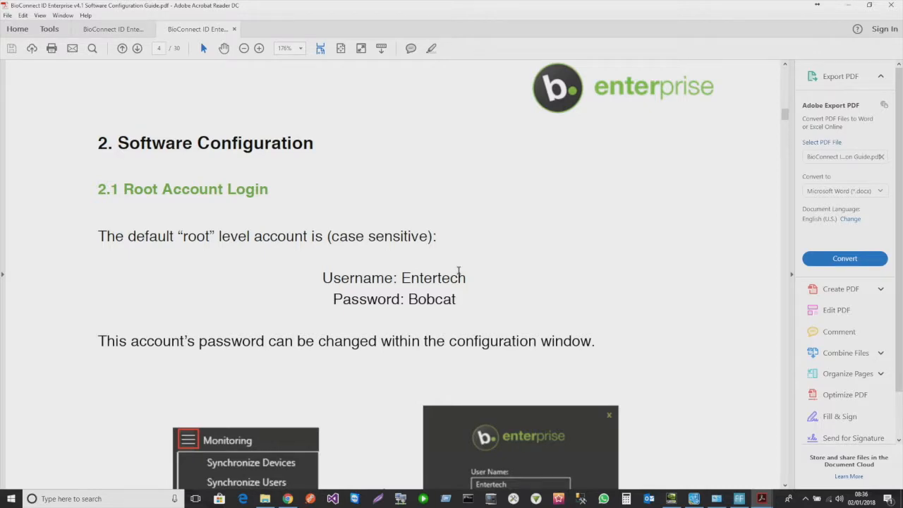
scroll(459, 272, down, 1)
scroll(458, 271, down, 20)
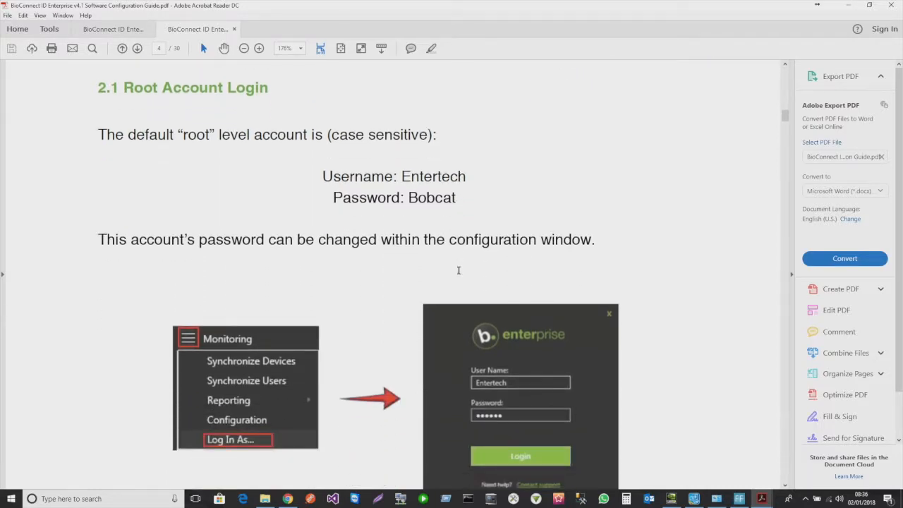
scroll(439, 311, down, 4)
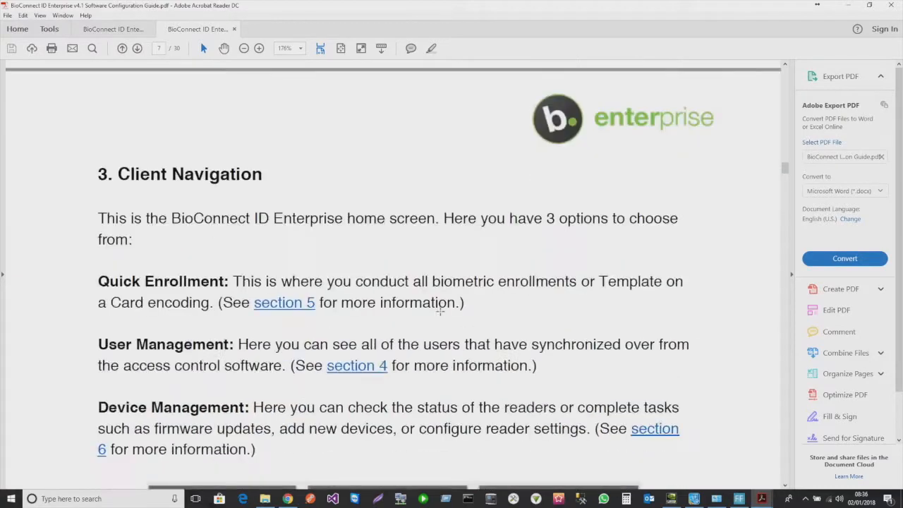
scroll(440, 311, down, 3)
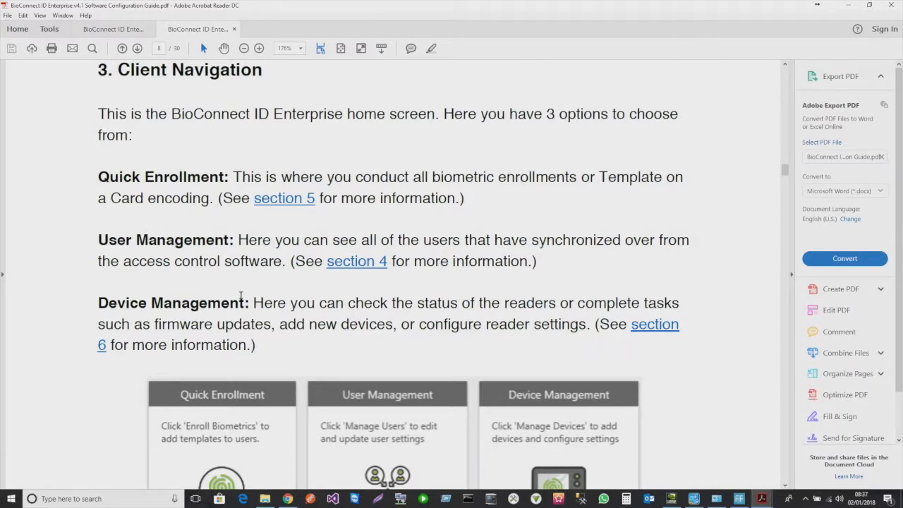
scroll(241, 296, down, 3)
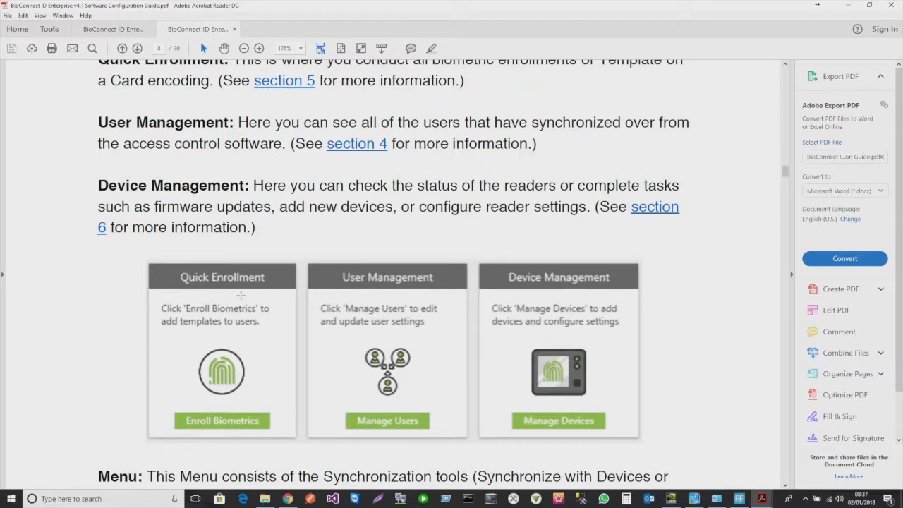
scroll(241, 296, down, 1)
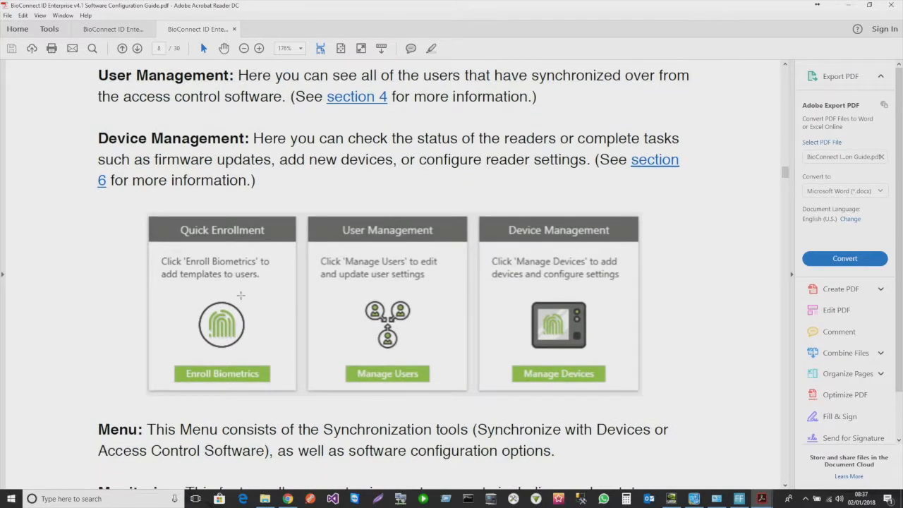
click(849, 5)
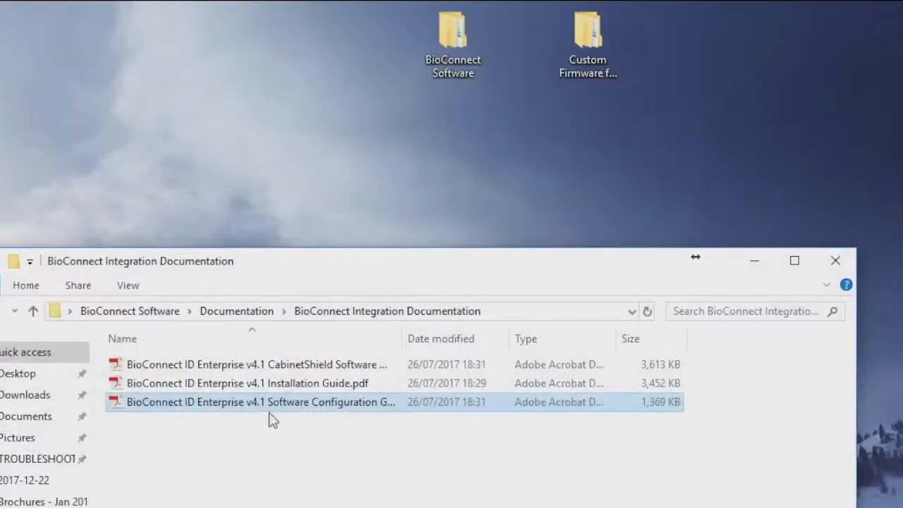
- Go up to Documentation and open BioStar Config Guide.pdf in the Device Configuration (BioStar) folder
click(35, 313)
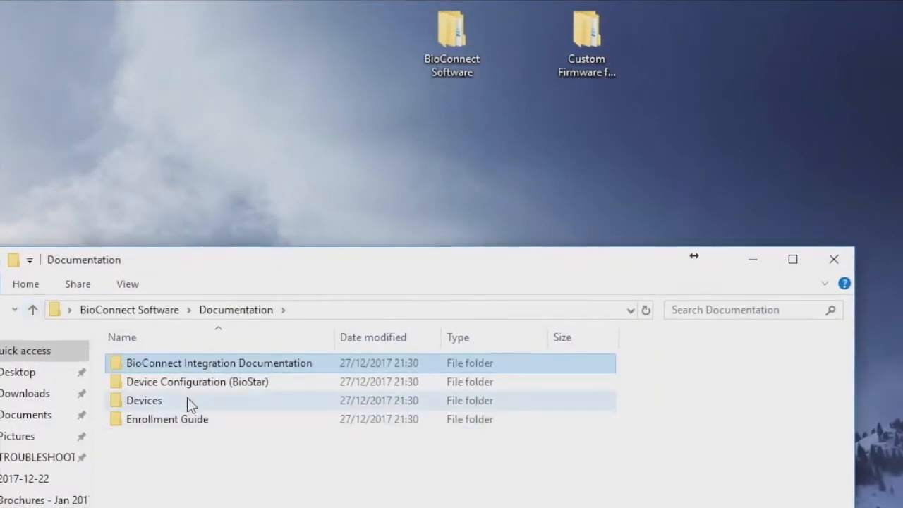
double_click(177, 386)
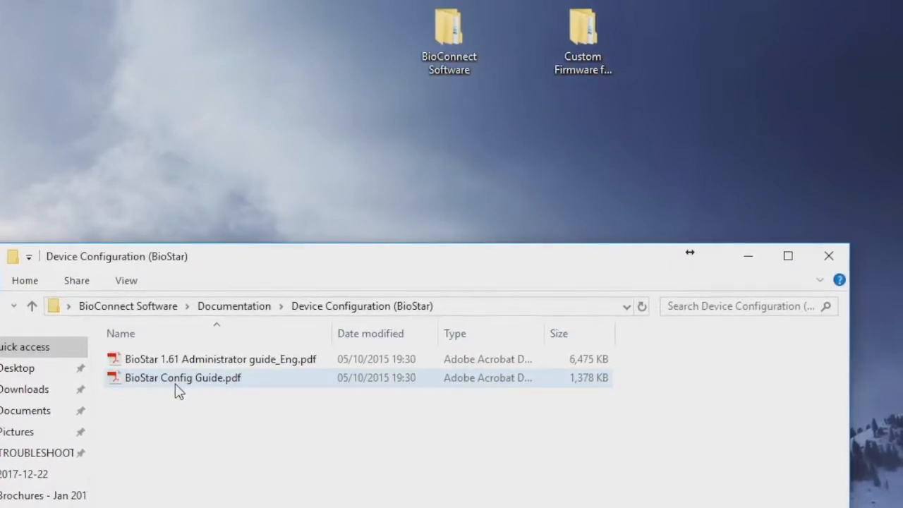
double_click(176, 381)
- Scroll through the pages of the BioStar Config Guide and BioEntry Plus Installation Guide
scroll(489, 204, down, 5)
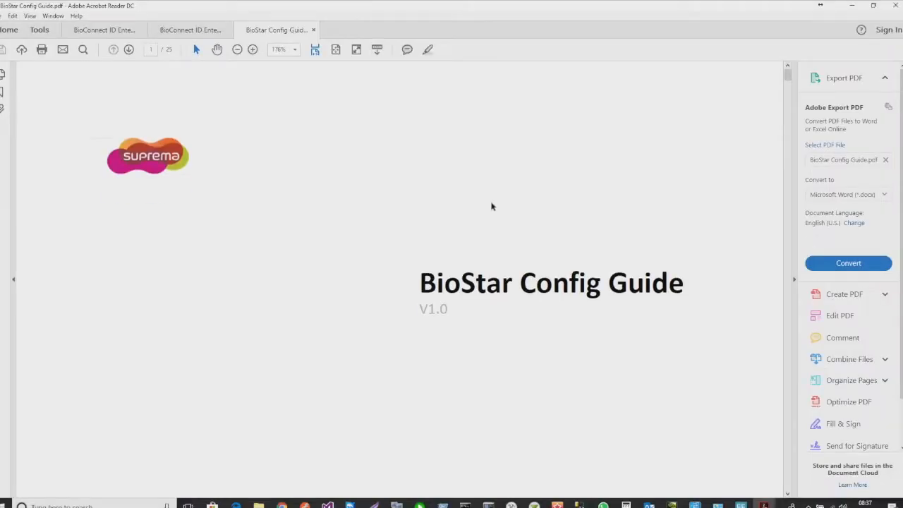
scroll(491, 205, down, 15)
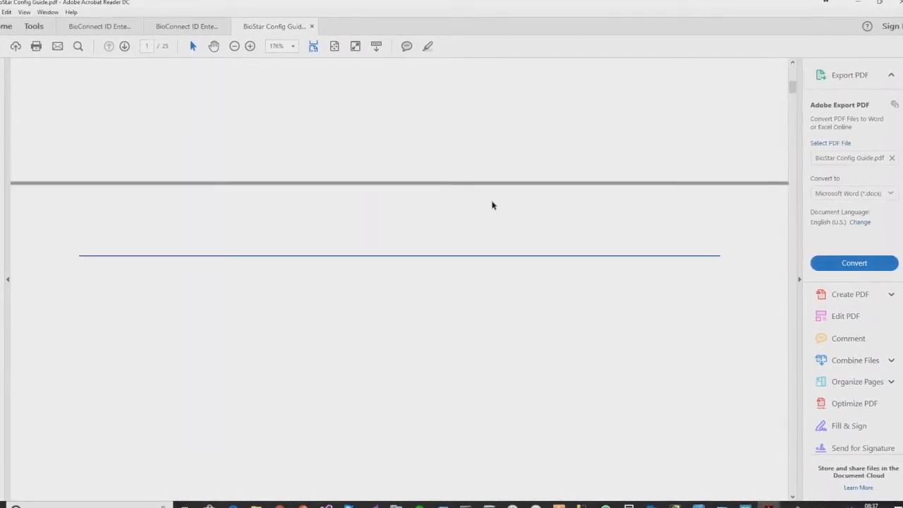
scroll(494, 204, down, 15)
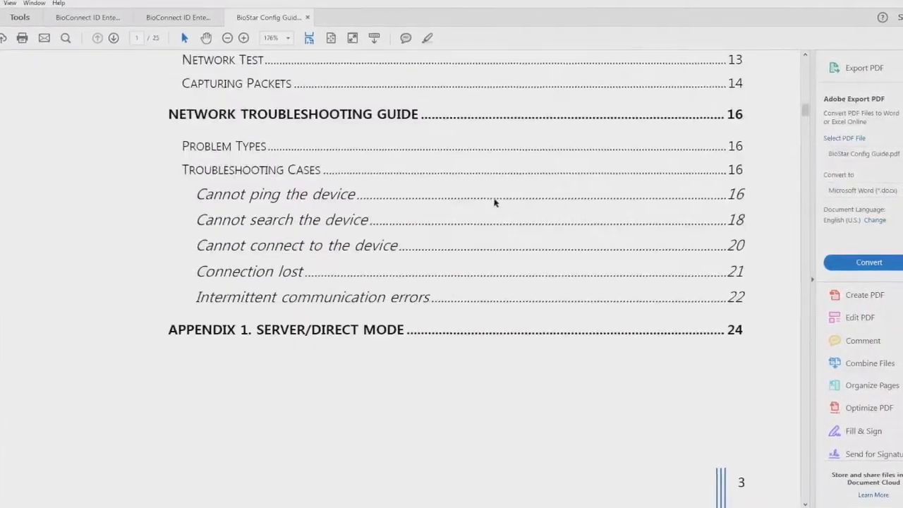
scroll(546, 139, down, 15)
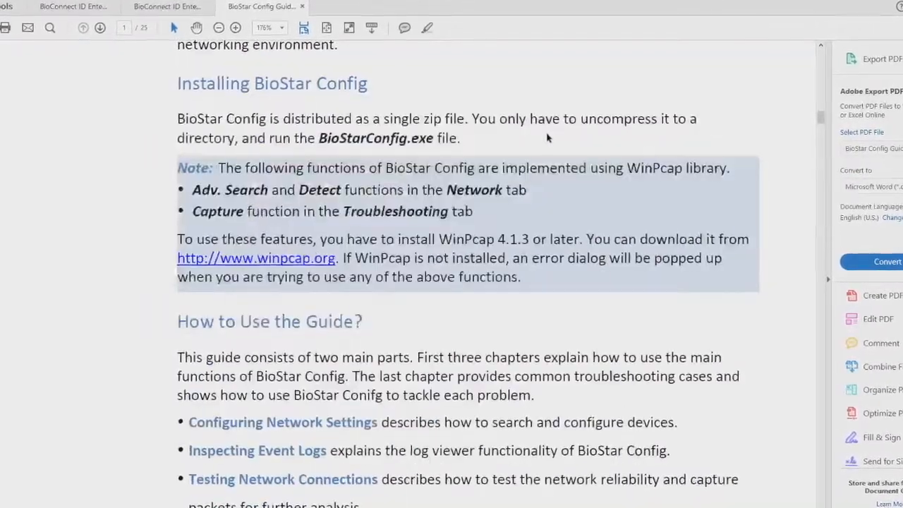
scroll(570, 107, down, 10)
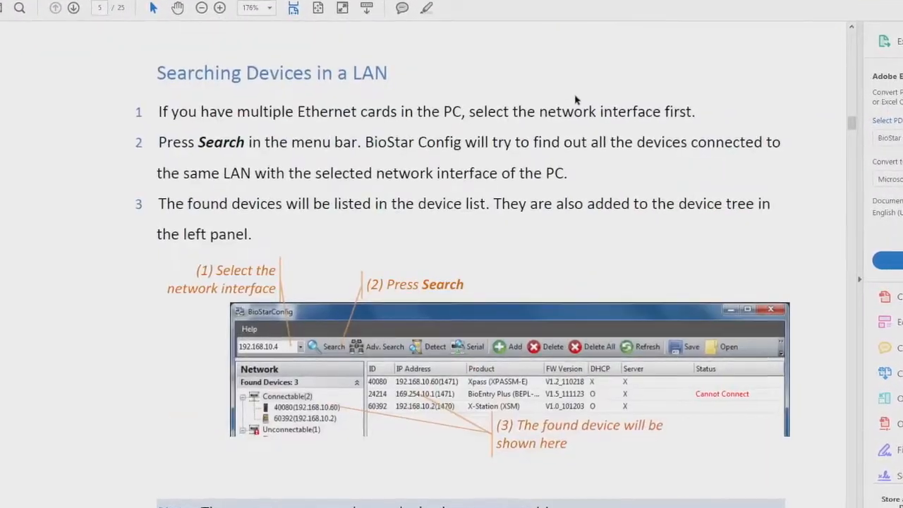
scroll(575, 100, down, 5)
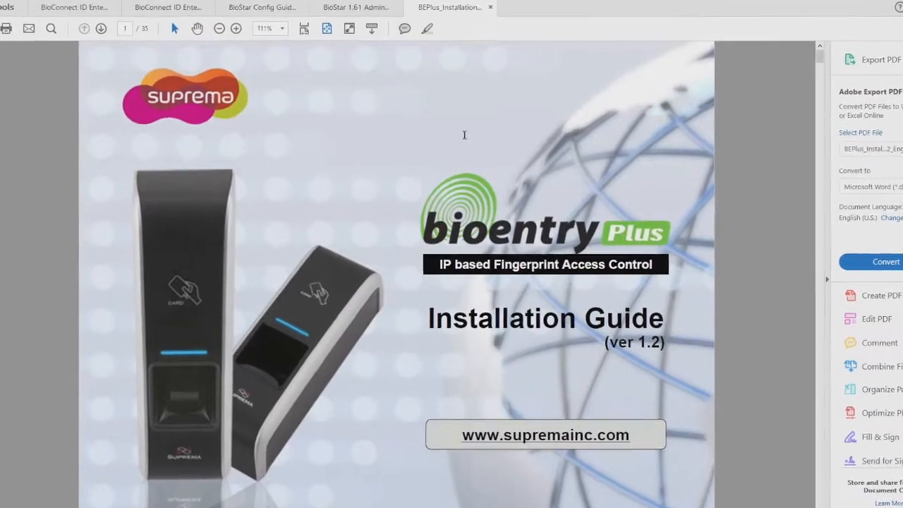
scroll(464, 135, down, 15)
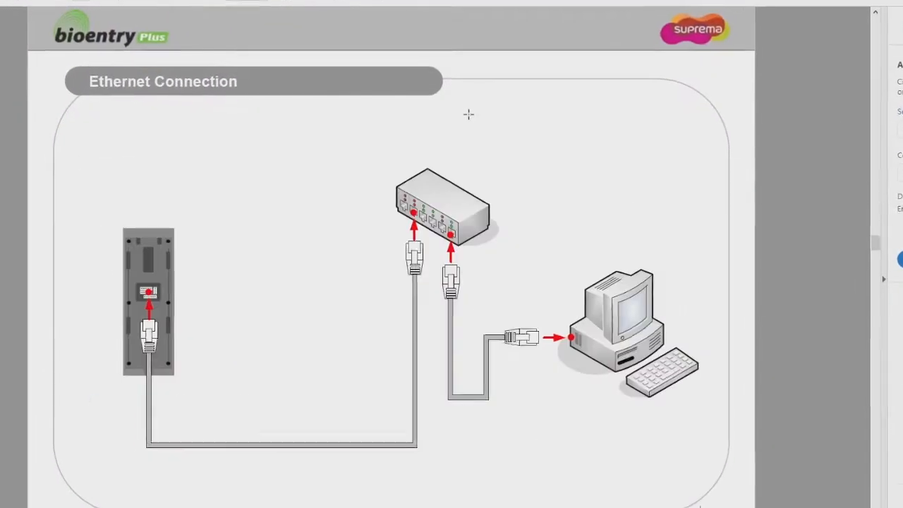
scroll(469, 114, down, 5)
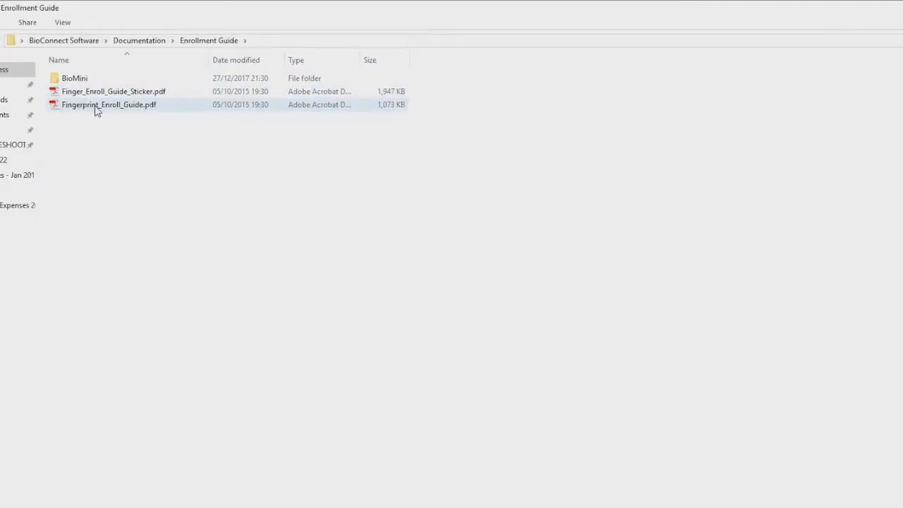
- Read Fingerprint_Enroll_Guide.pdf down to Troubleshooting, then open the BioMini Installation Guide
double_click(97, 107)
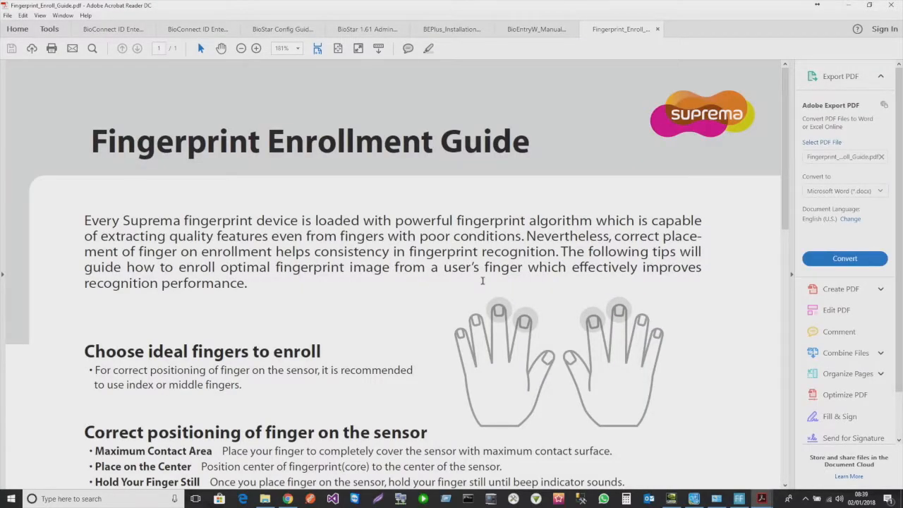
scroll(481, 258, down, 3)
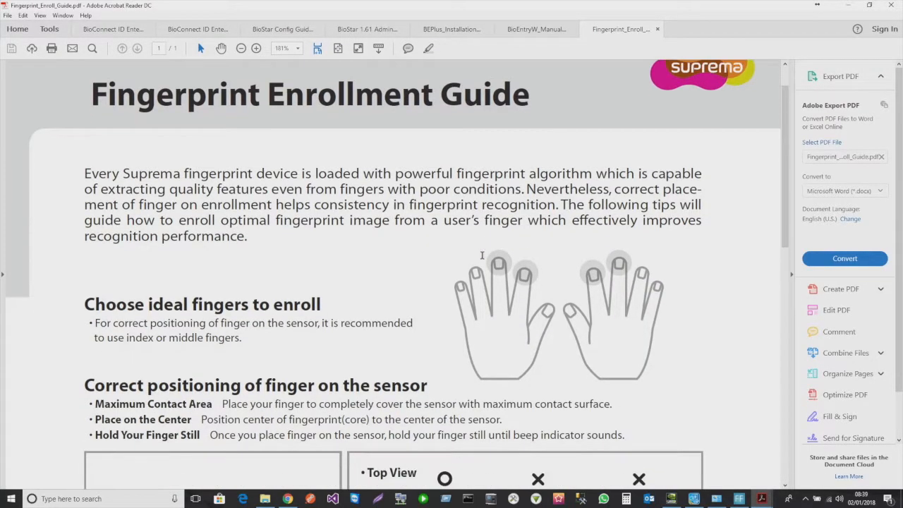
scroll(480, 244, down, 2)
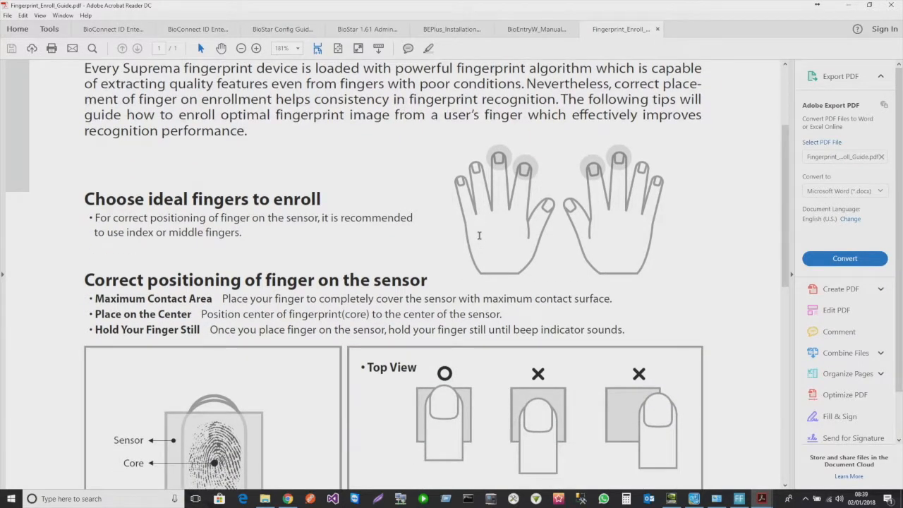
scroll(479, 235, down, 6)
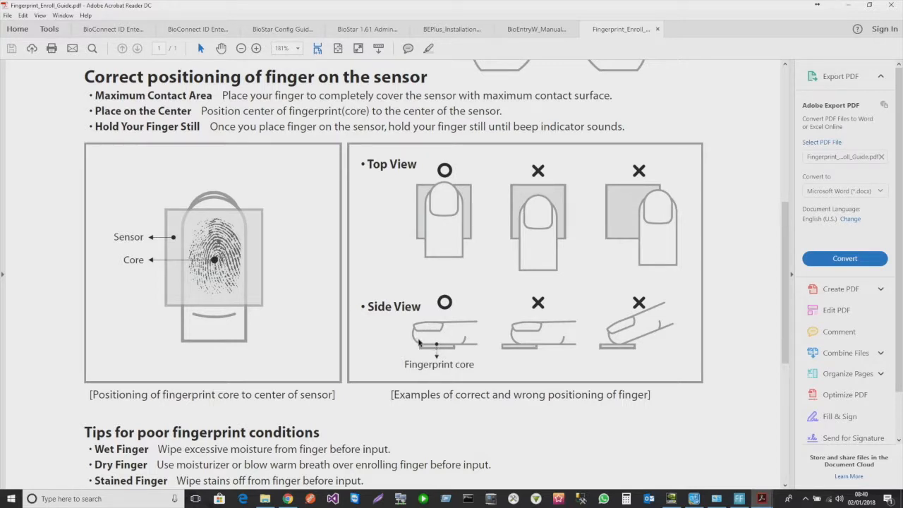
scroll(425, 348, down, 4)
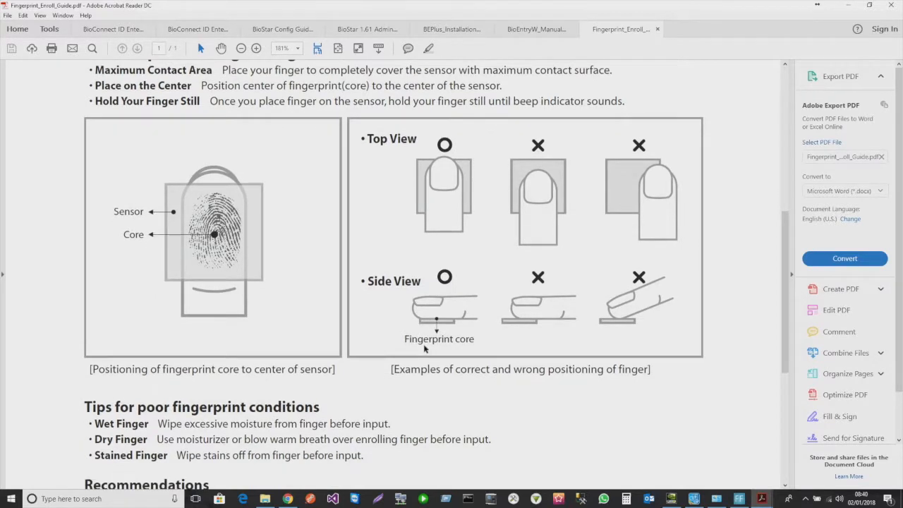
scroll(425, 348, down, 1)
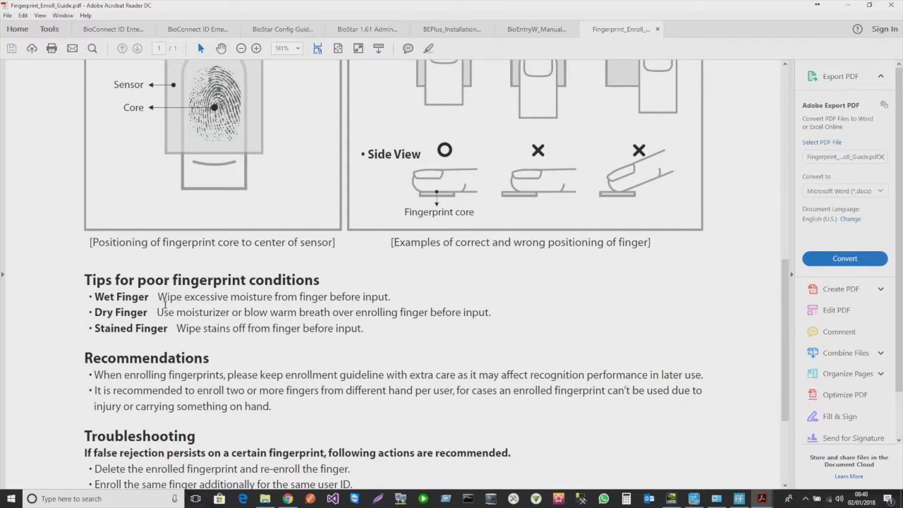
scroll(165, 305, down, 3)
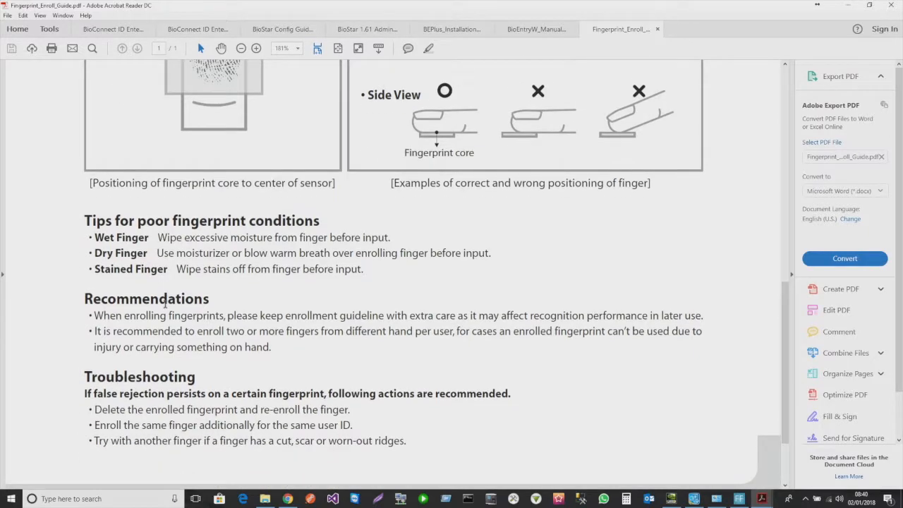
scroll(165, 304, up, 4)
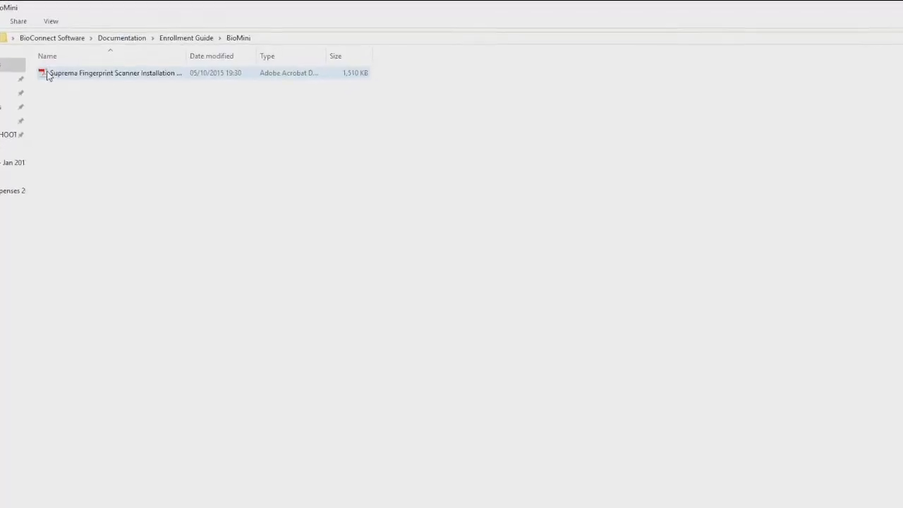
double_click(48, 74)
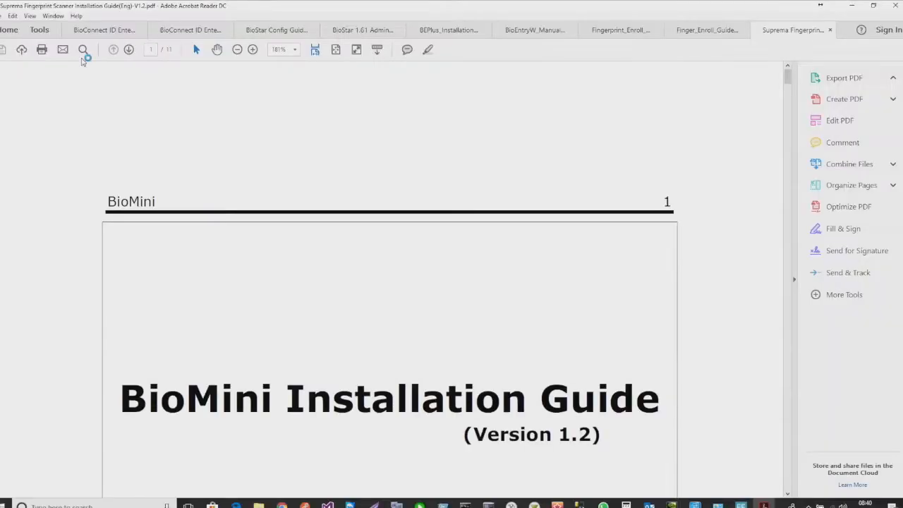
- Scroll the BioMini Installation Guide down to the driver installation steps on page 6
scroll(414, 278, down, 5)
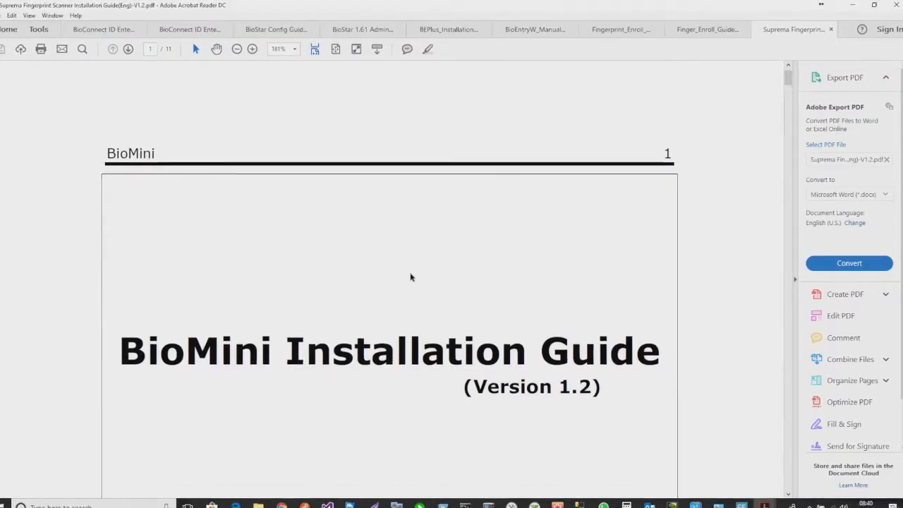
scroll(408, 267, down, 15)
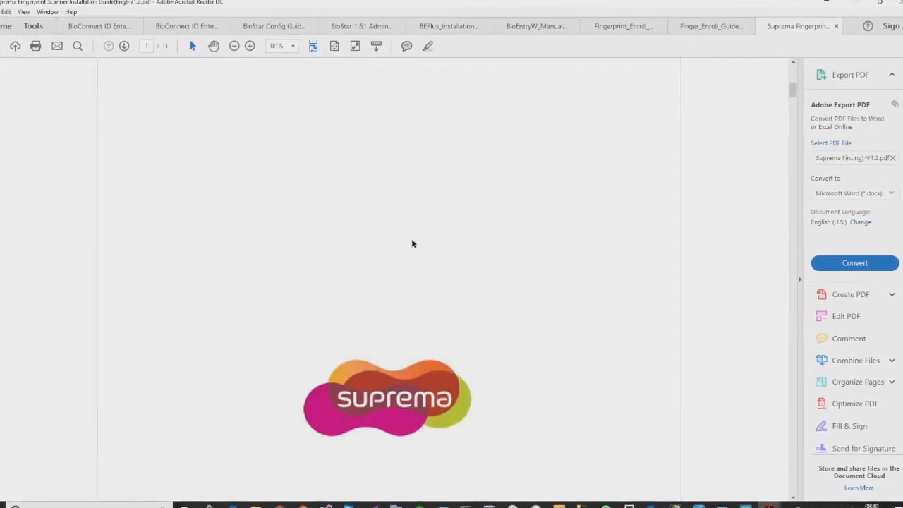
scroll(411, 232, down, 15)
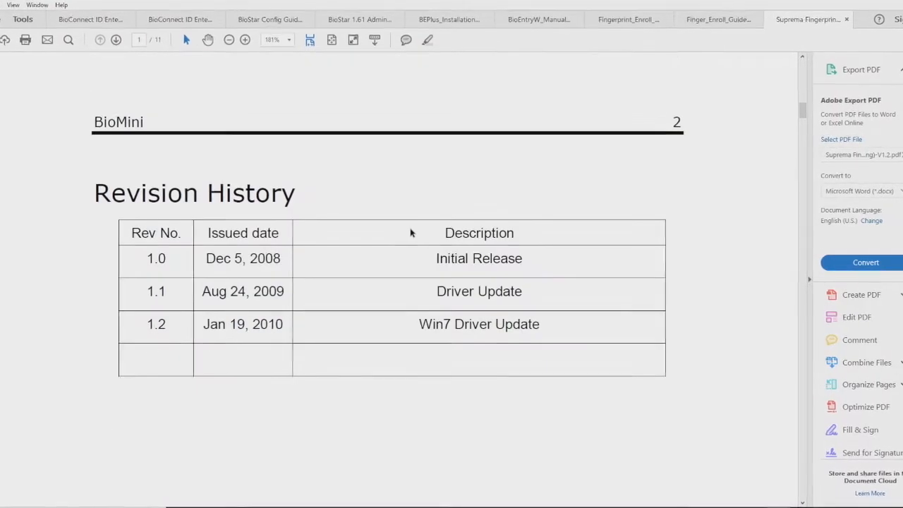
scroll(410, 230, down, 15)
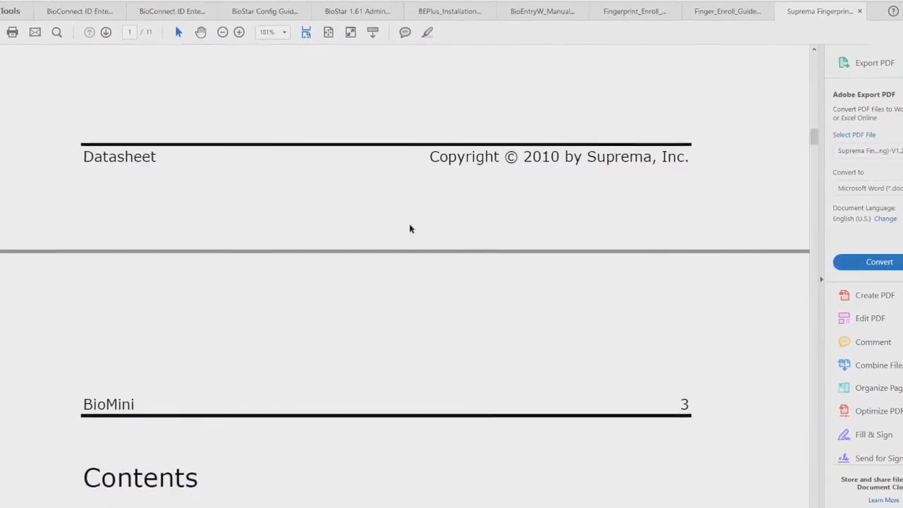
scroll(409, 228, down, 15)
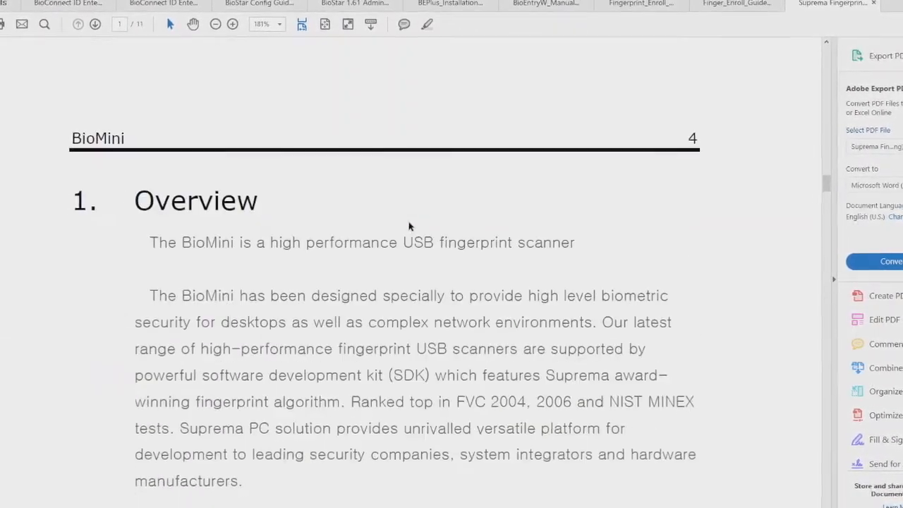
scroll(409, 226, down, 15)
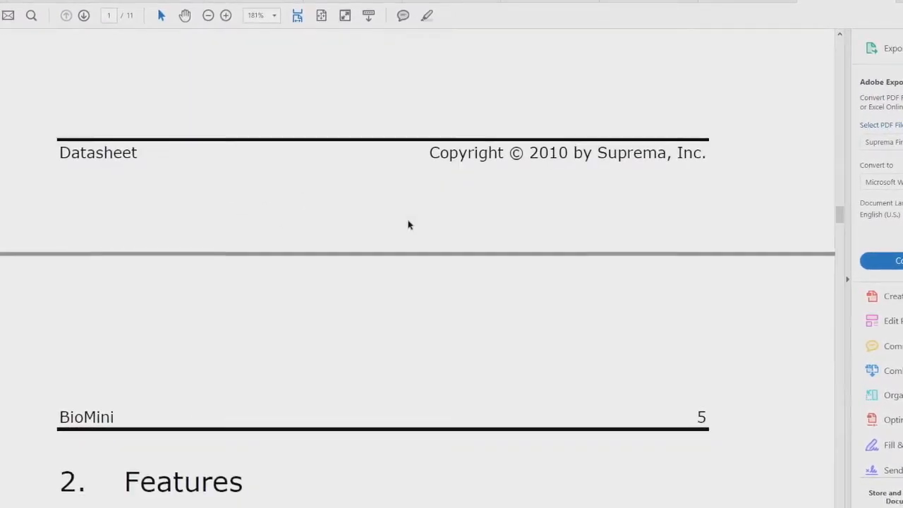
scroll(393, 252, up, 10)
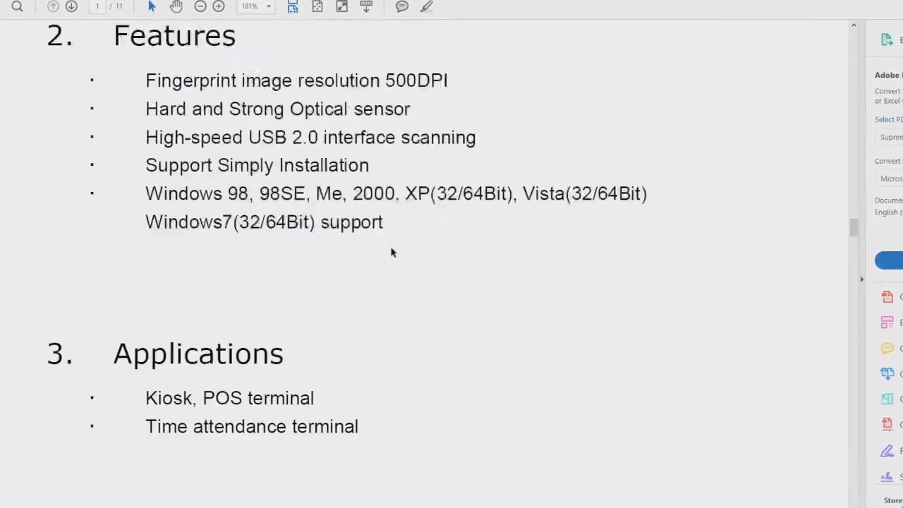
scroll(391, 252, down, 15)
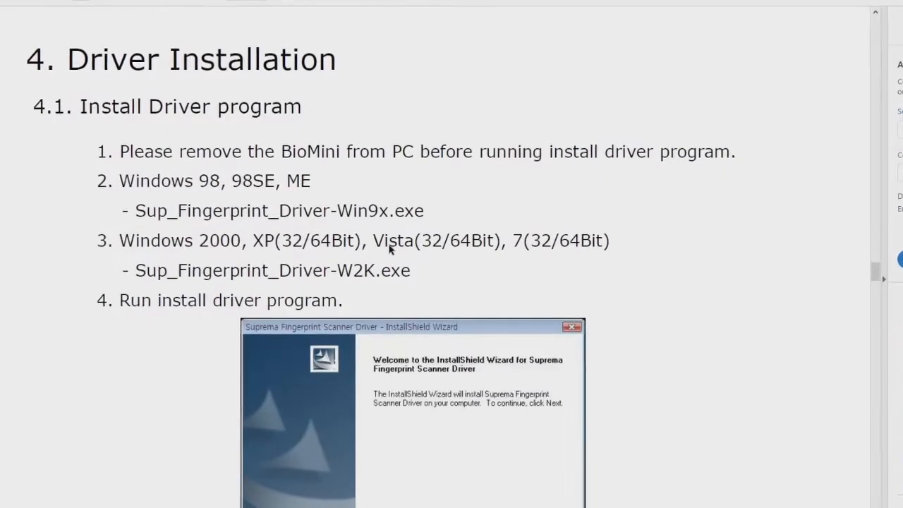
scroll(388, 246, down, 5)
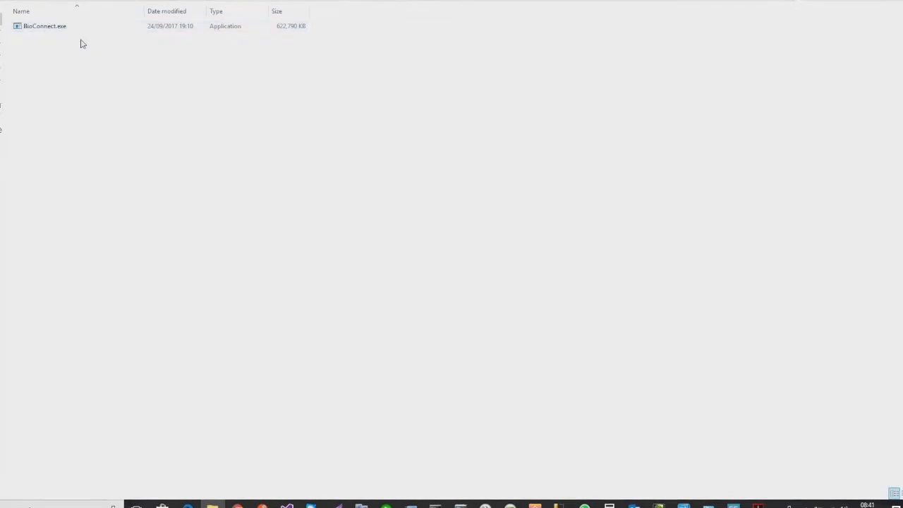
- Run BioConnect.exe as administrator
right_click(46, 23)
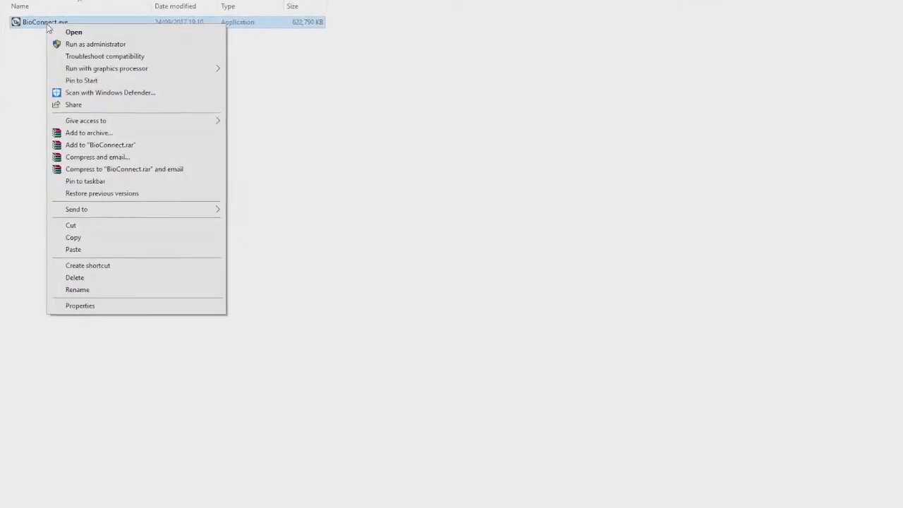
click(95, 42)
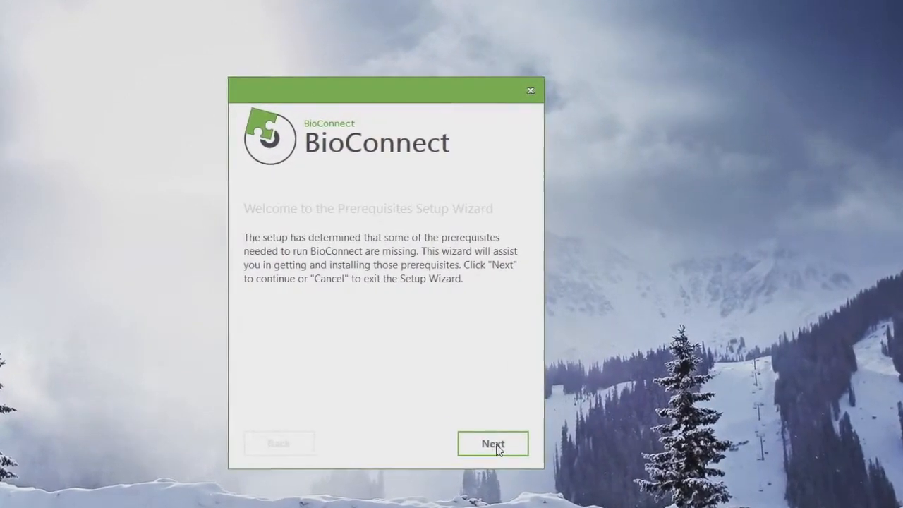
- Keep all four prerequisites checked, including Erlang OTP 19.2 and RabbitMQ Server, and start installing them
click(498, 450)
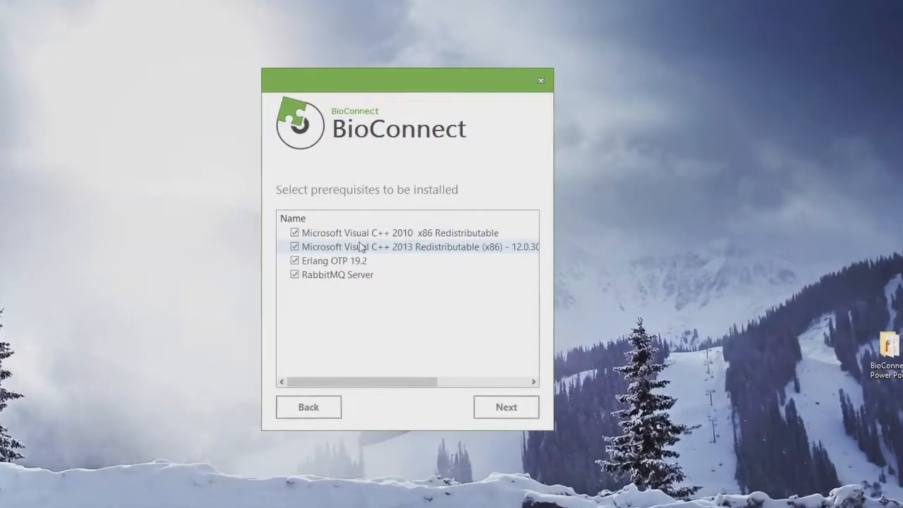
click(511, 410)
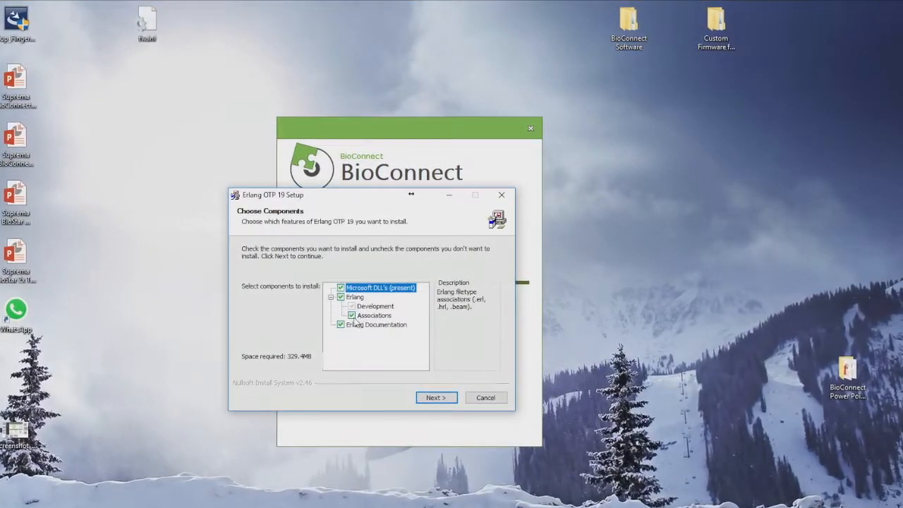
- Install Erlang OTP 19 with the default components and install location
click(432, 402)
click(436, 403)
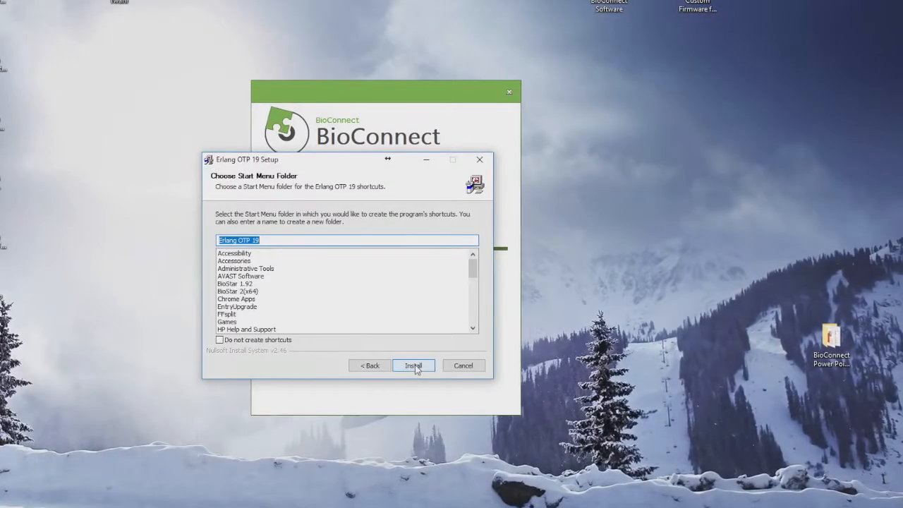
click(415, 366)
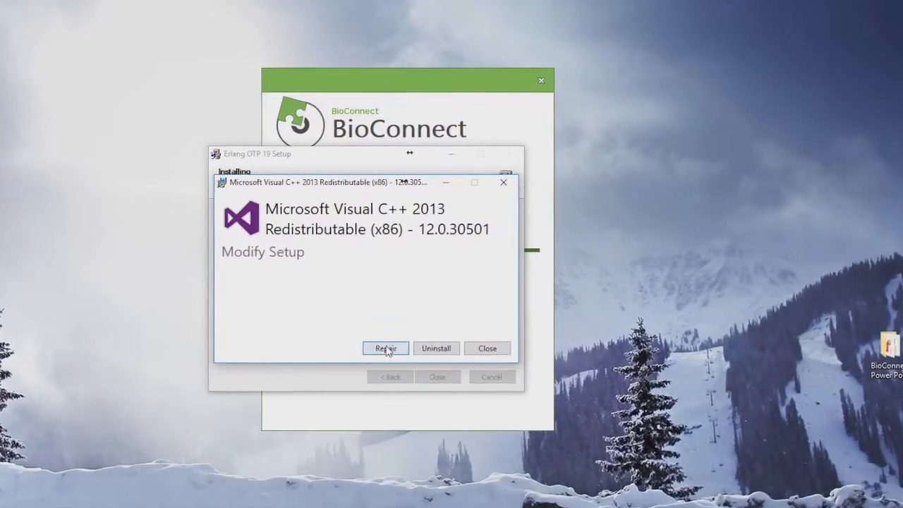
- Repair Visual C++ 2013 without restarting, then close the completed Erlang setup
click(385, 348)
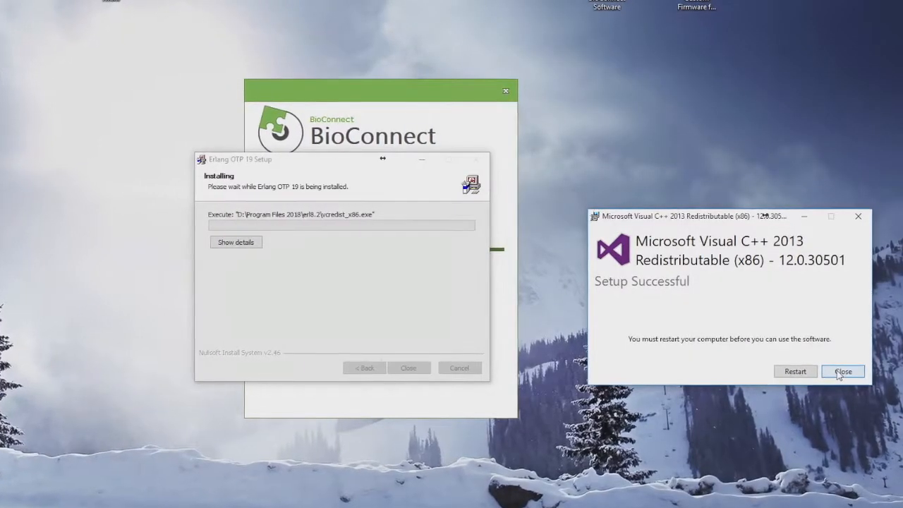
click(839, 370)
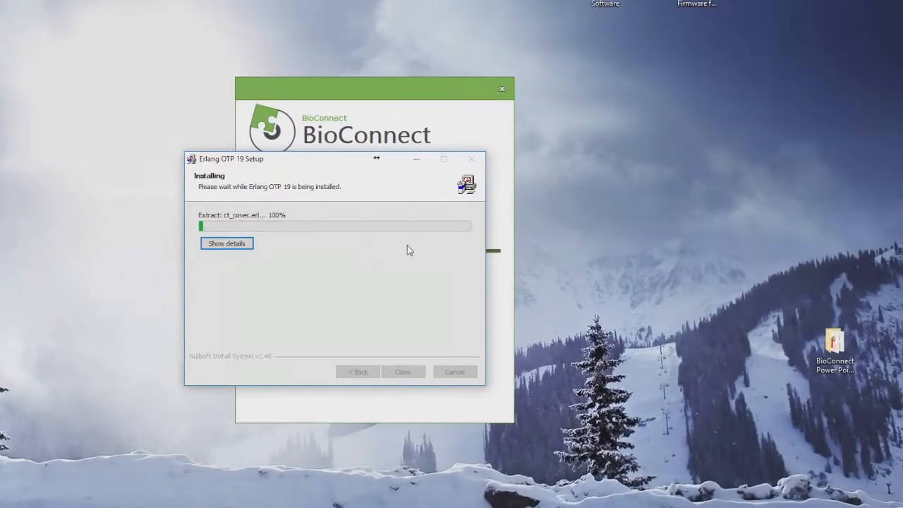
click(218, 244)
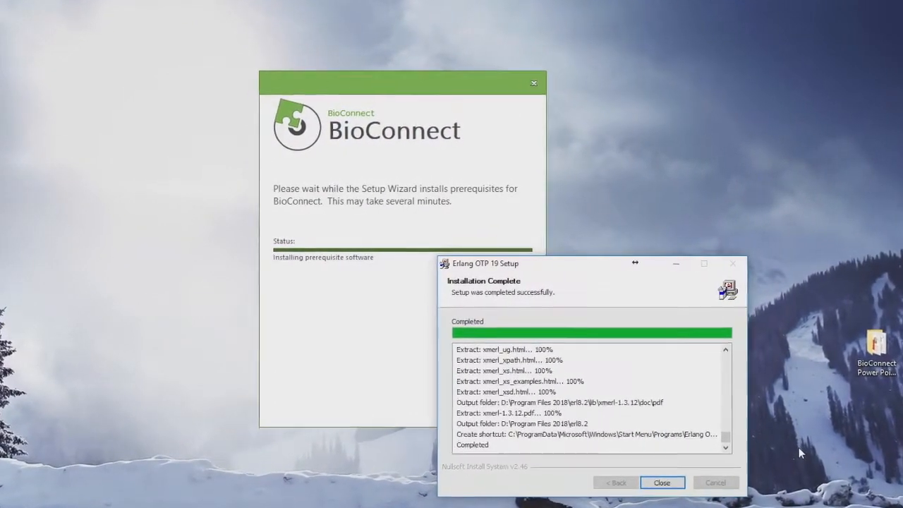
click(686, 492)
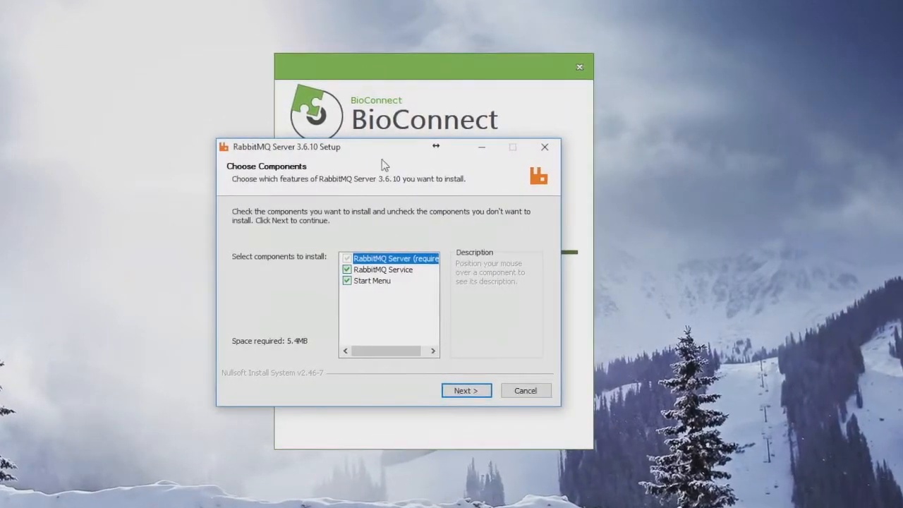
- Install RabbitMQ Server 3.6.10 with default components into C:\Program Files\RabbitMQ Server and finish
drag(364, 153, 135, 139)
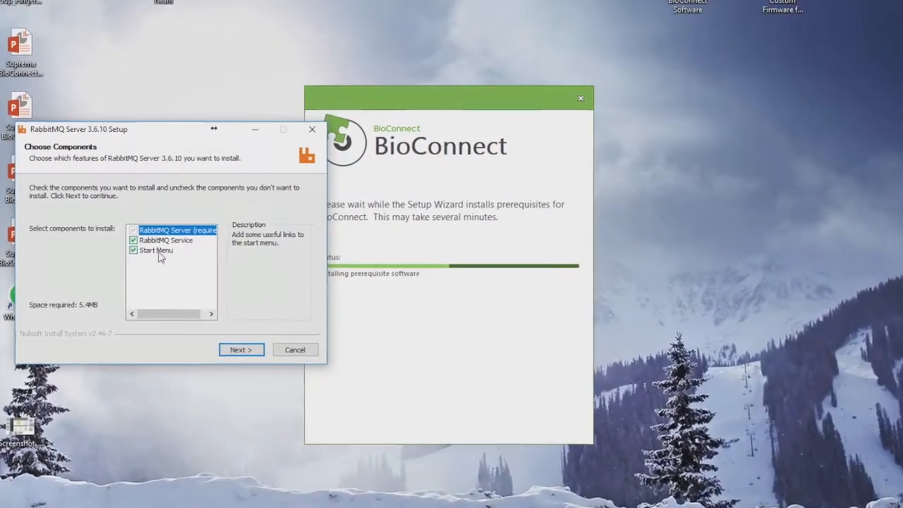
click(244, 352)
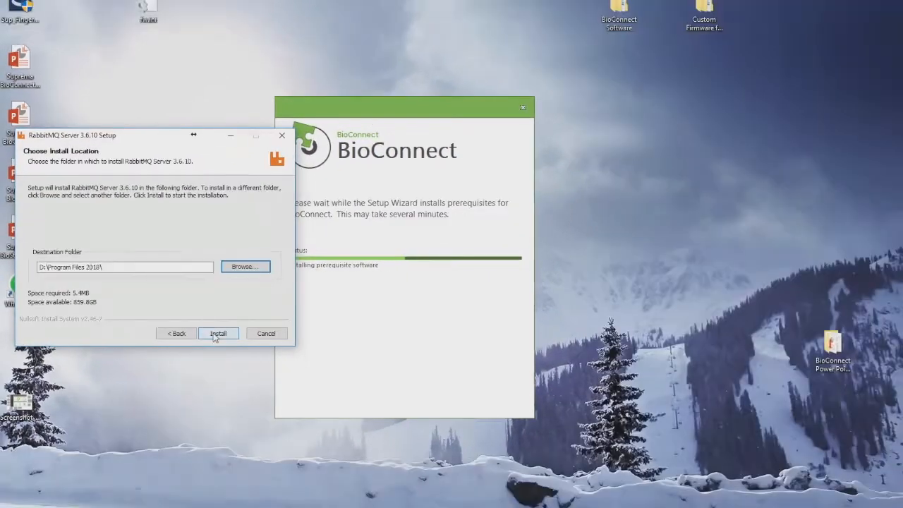
click(216, 334)
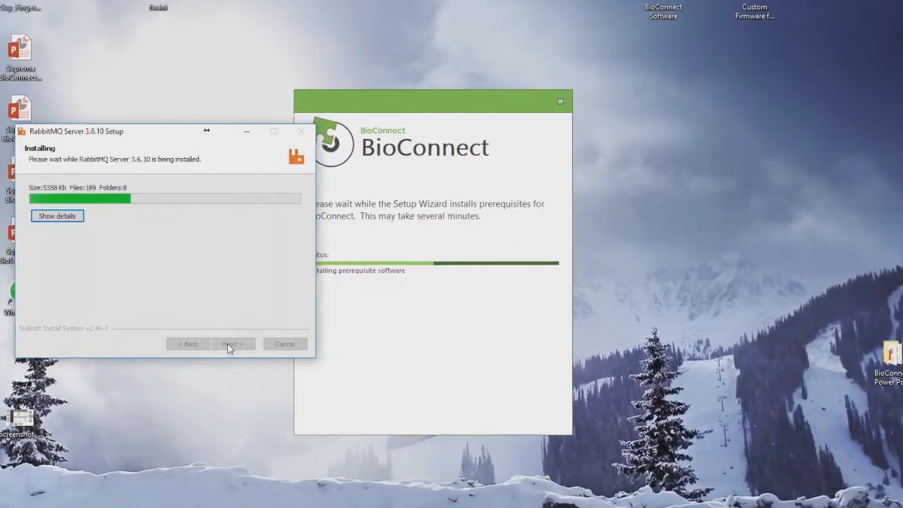
click(70, 217)
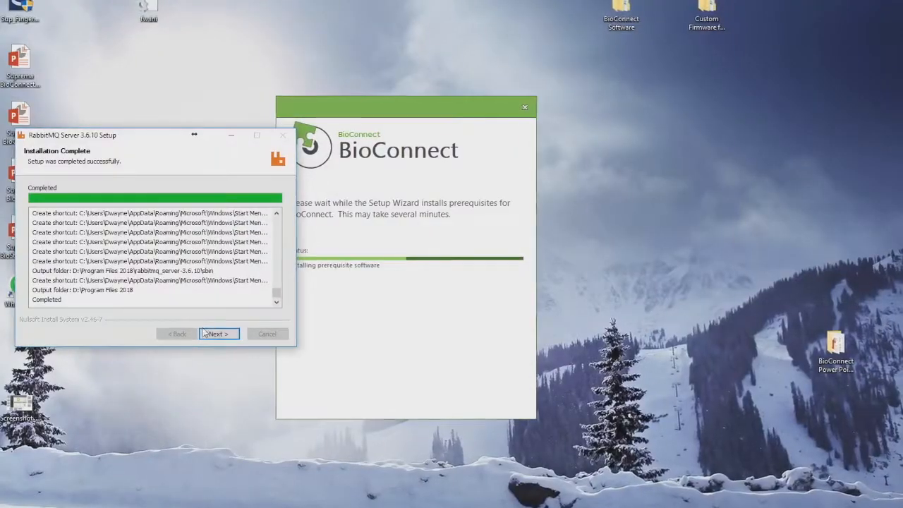
click(219, 336)
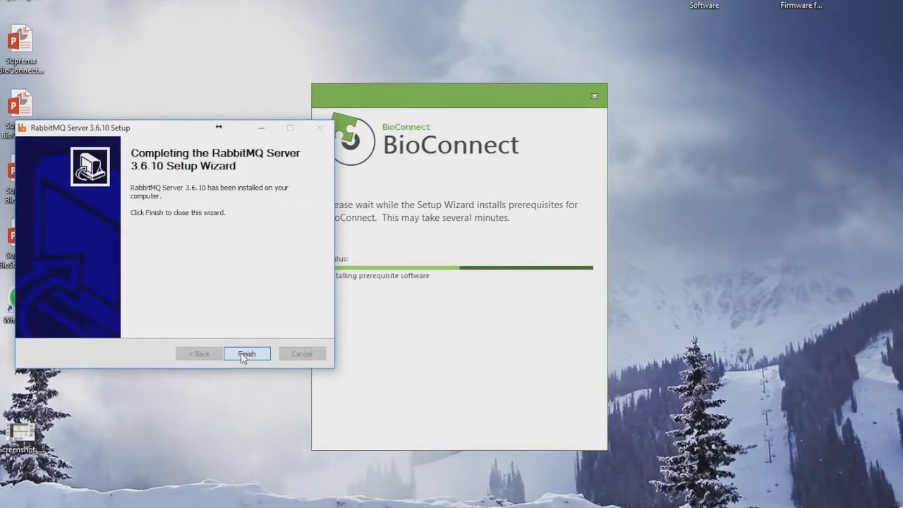
click(247, 356)
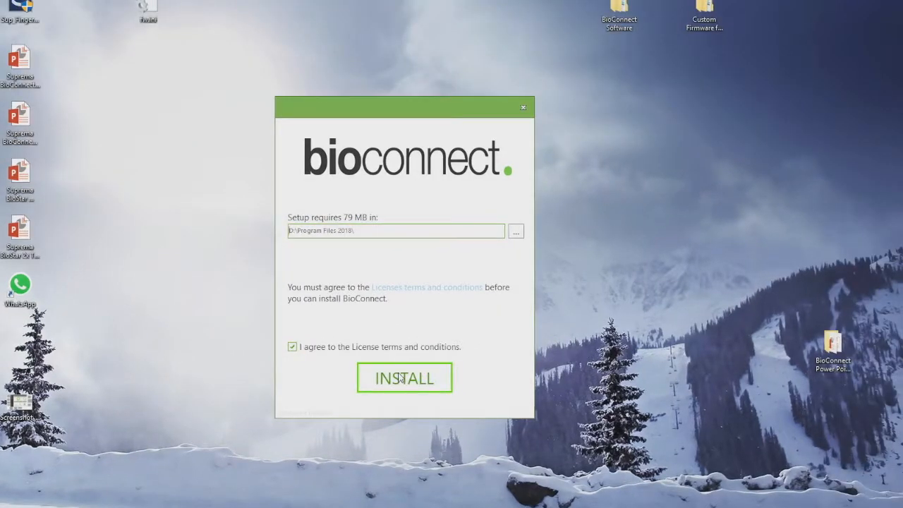
- Install BioConnect as a Server Install into D:\Program Files 2018\
click(400, 378)
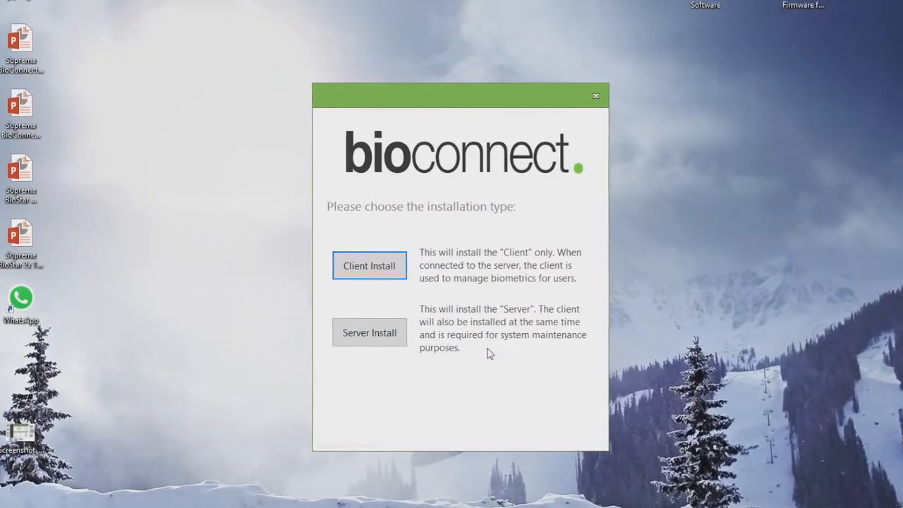
click(392, 337)
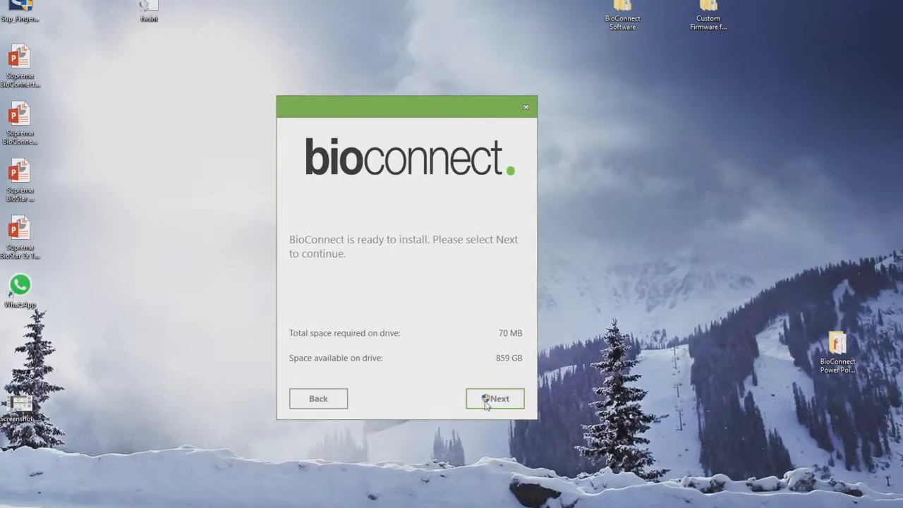
click(487, 398)
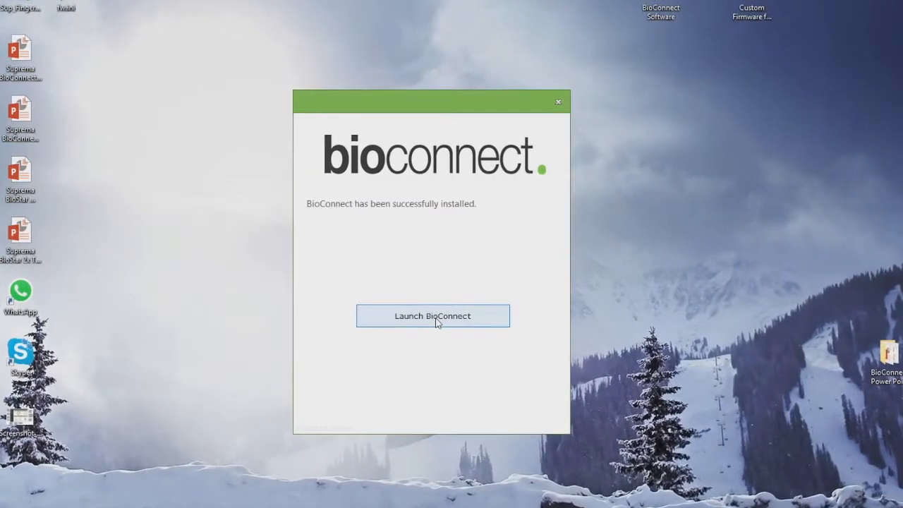
- Launch BioConnect, maximize the Setup Assistant window and continue past the Welcome page
click(435, 320)
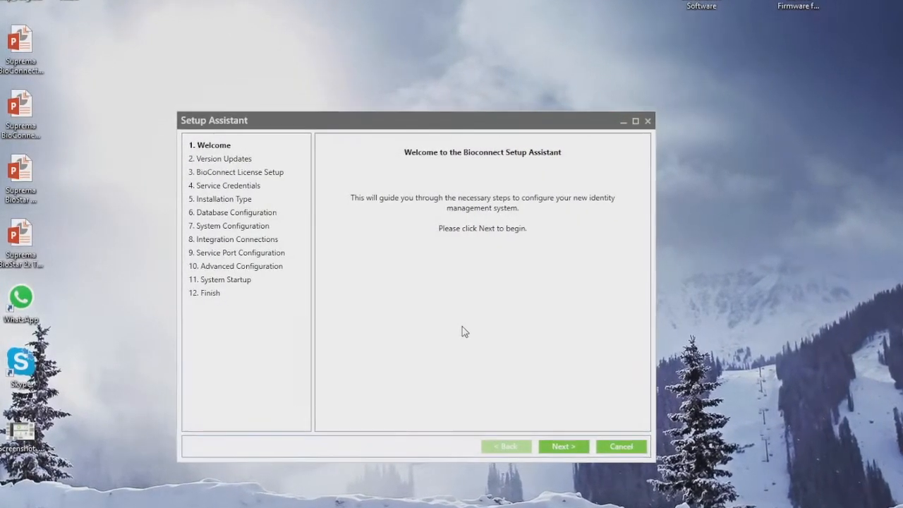
drag(455, 126, 494, 122)
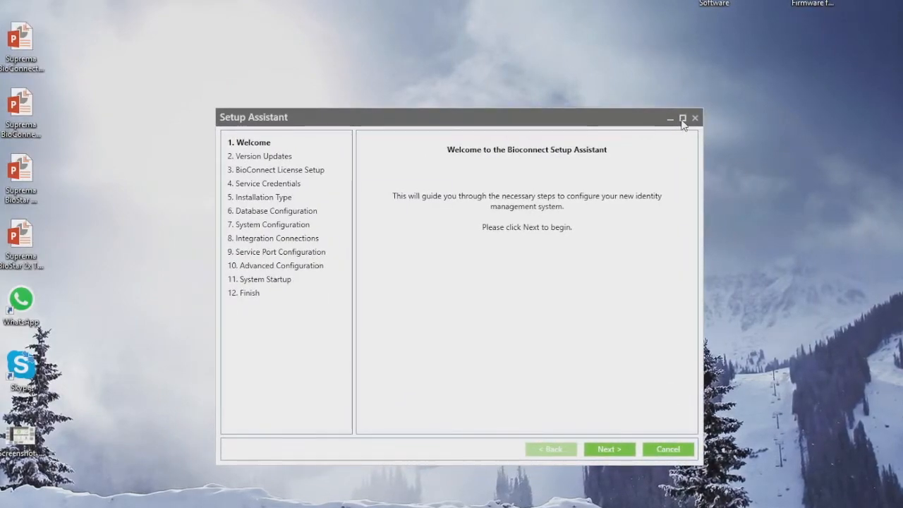
click(682, 119)
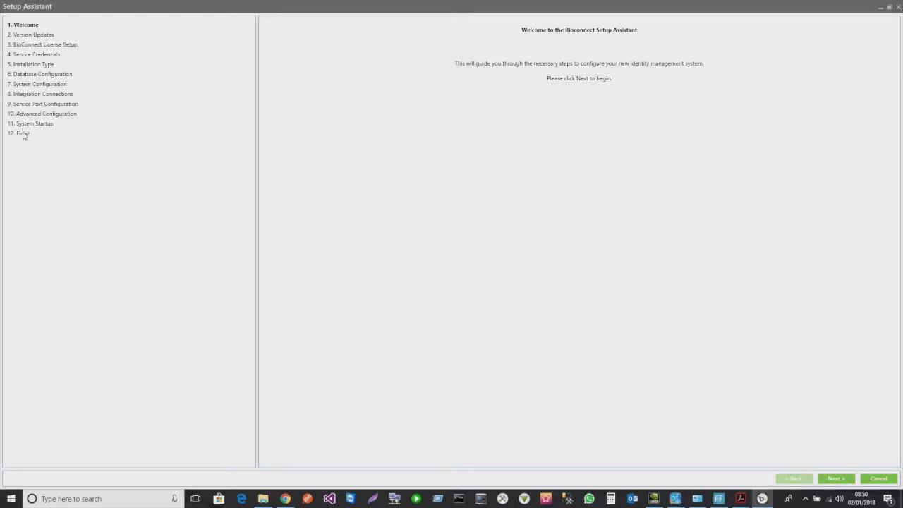
click(836, 479)
- Skip past Version Updates and License Setup to the Service Credentials user name field
click(837, 479)
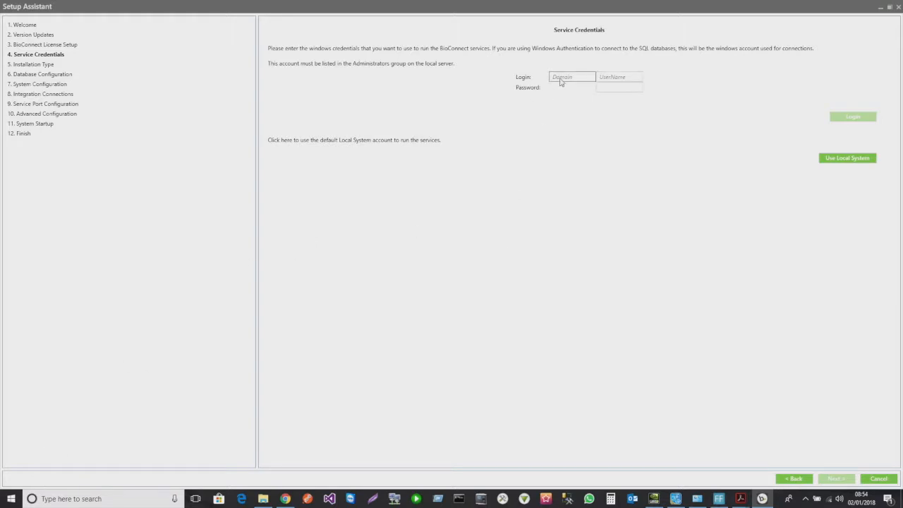
click(620, 79)
- Run WHOAMI in Command Prompt to show the signed-in Windows account
click(458, 499)
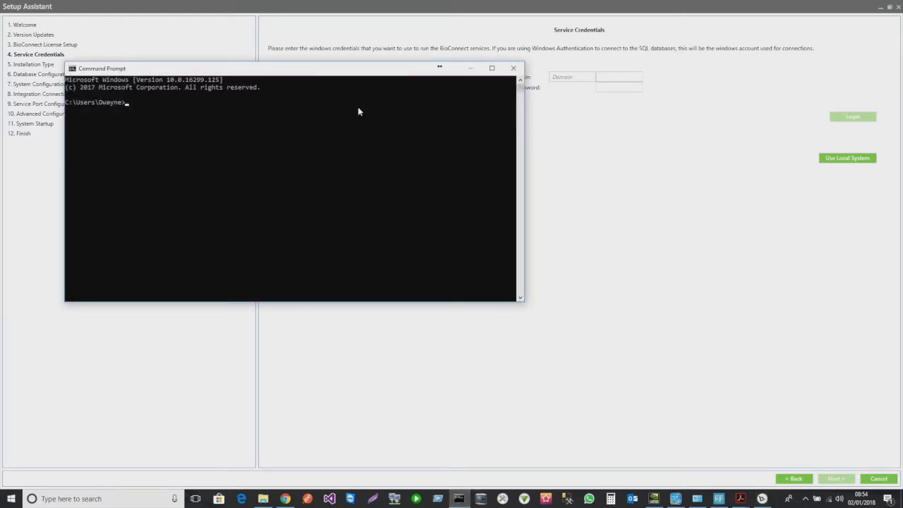
drag(346, 69, 619, 164)
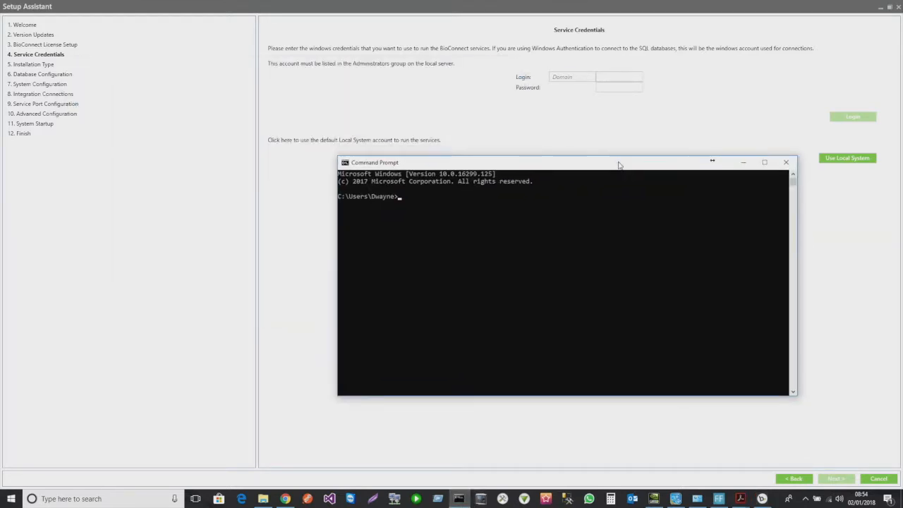
text(WHOAMI)
key(Return)
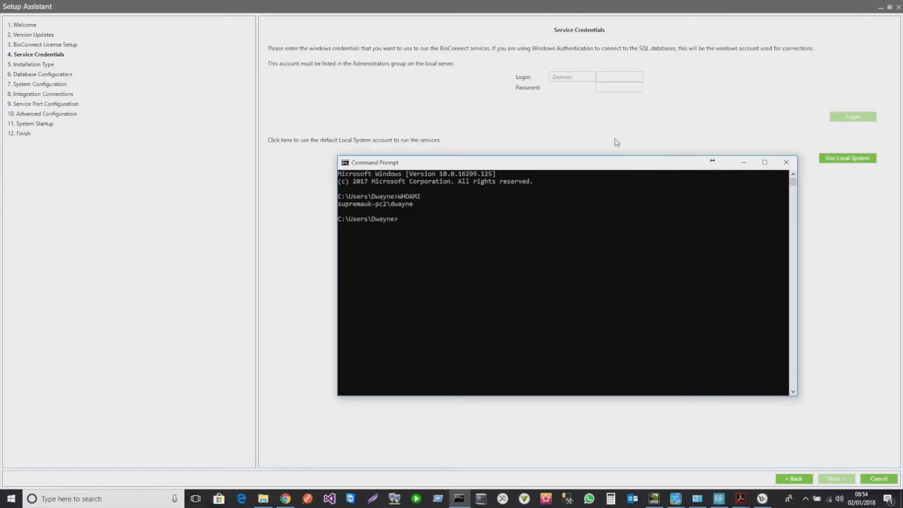
- Select the computer name in the WHOAMI output and return to the wizard's user name field
click(10, 498)
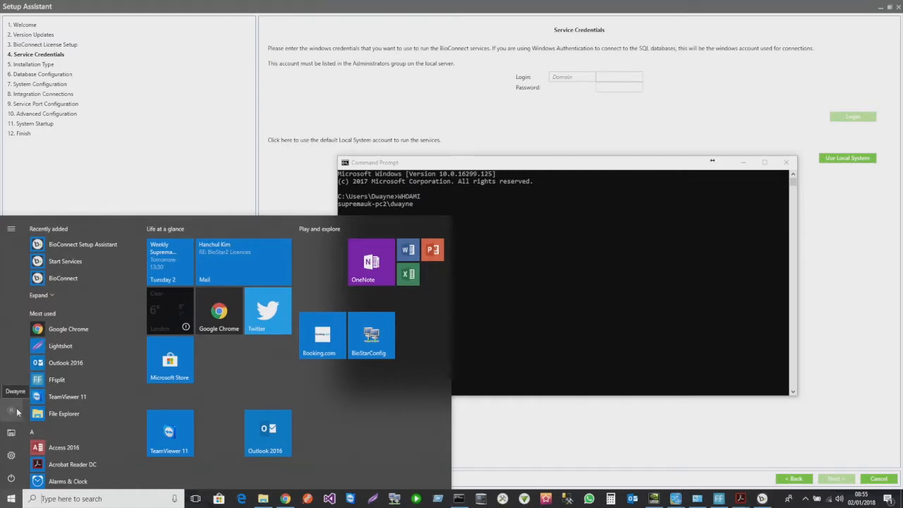
click(604, 78)
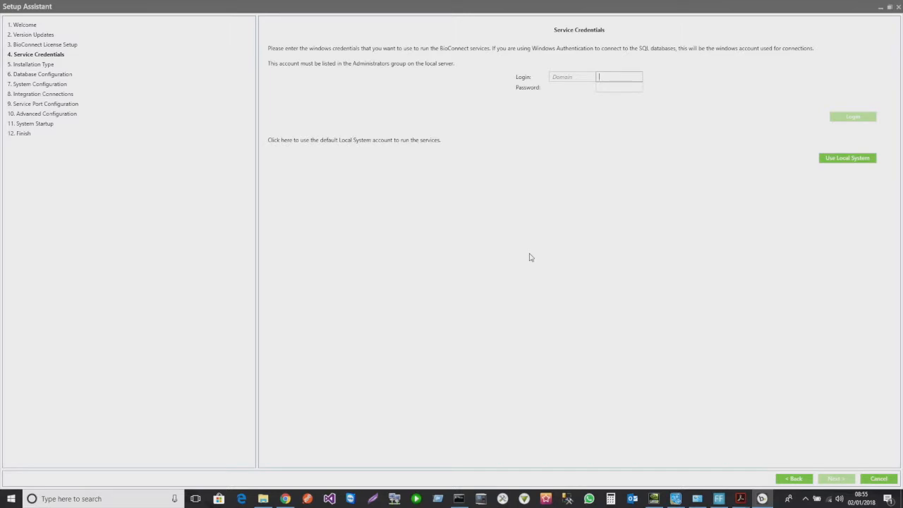
click(455, 498)
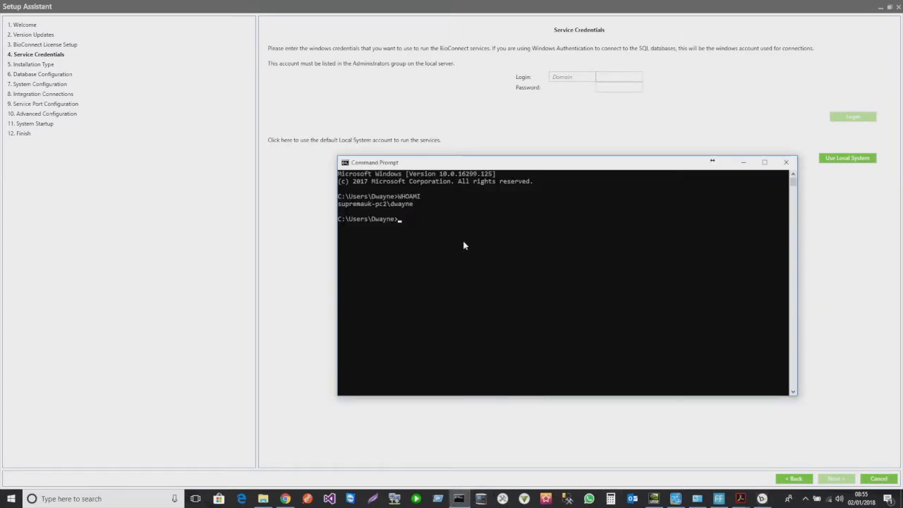
click(349, 211)
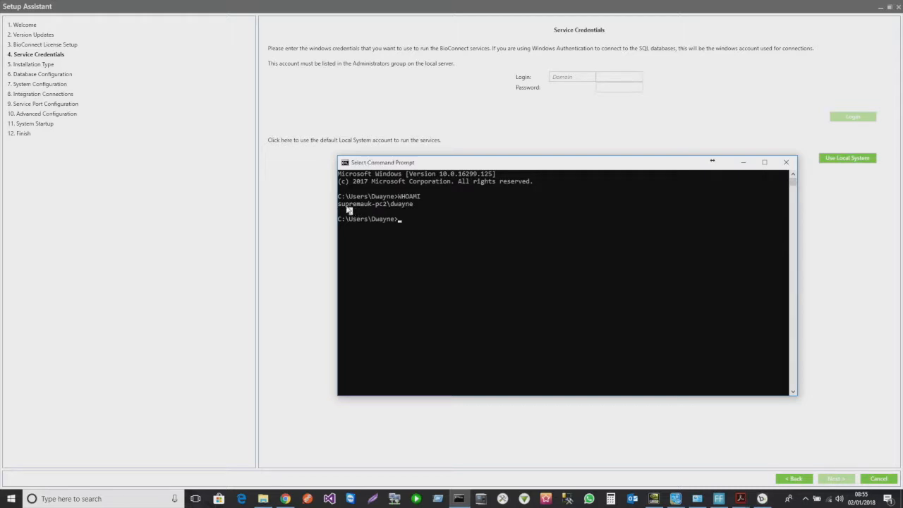
drag(333, 203, 386, 205)
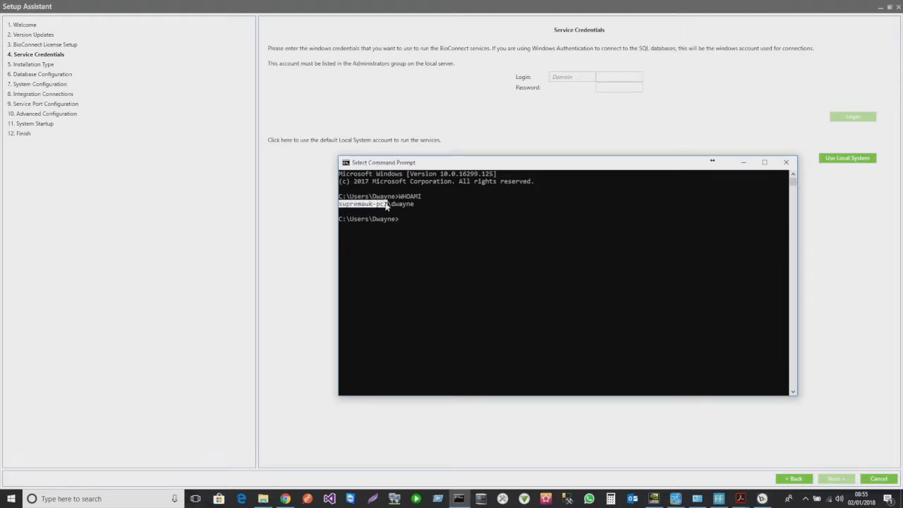
click(622, 80)
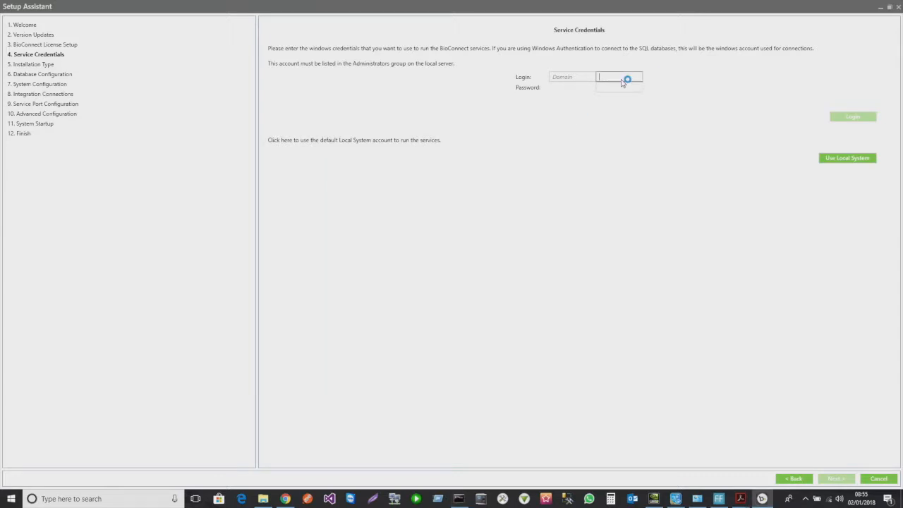
- Log the services in with the Windows account user name and password, confirm, and continue
text(Dwayne)
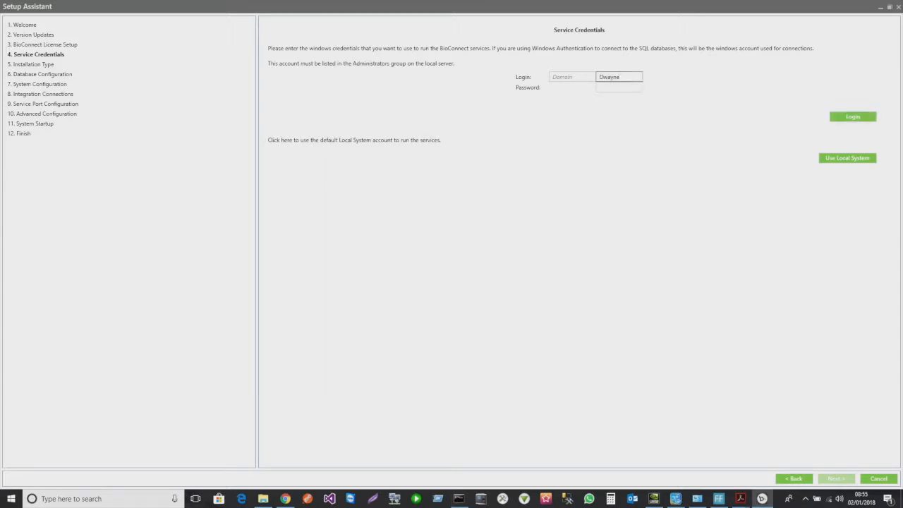
text(•••••••••)
click(845, 119)
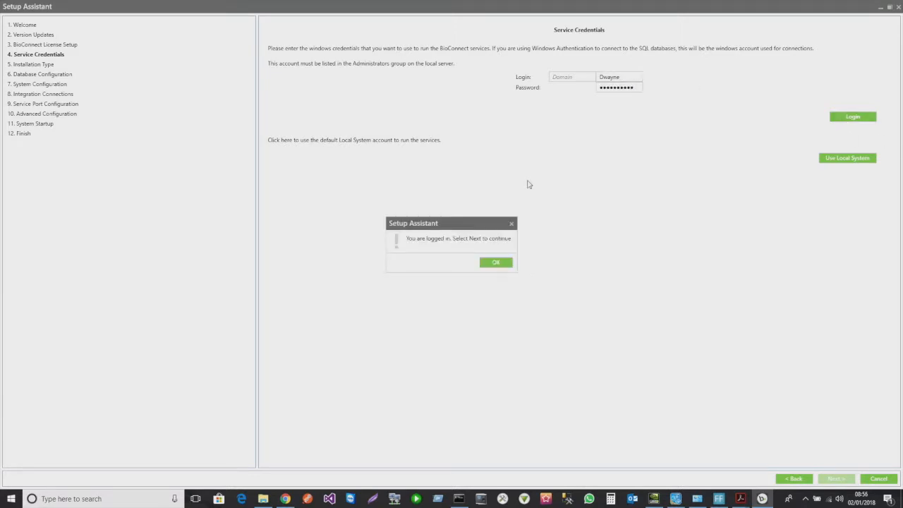
drag(474, 226, 607, 114)
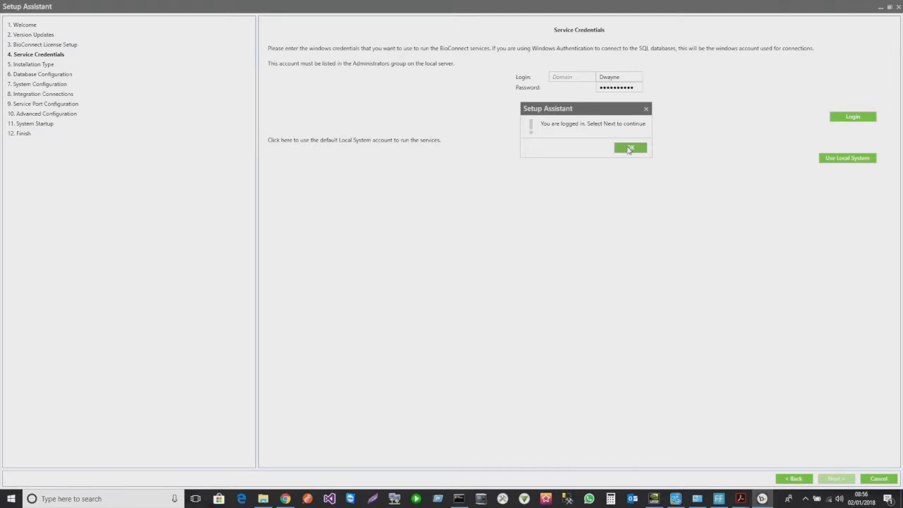
click(630, 148)
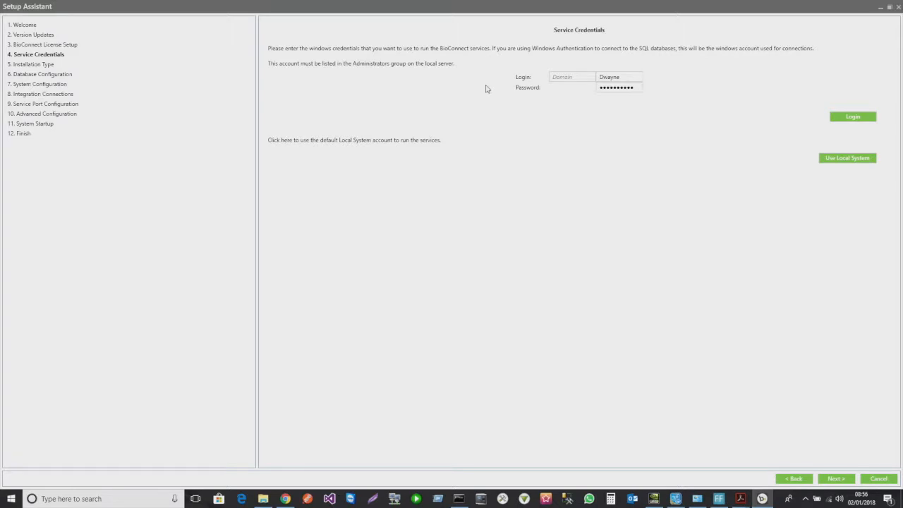
click(836, 478)
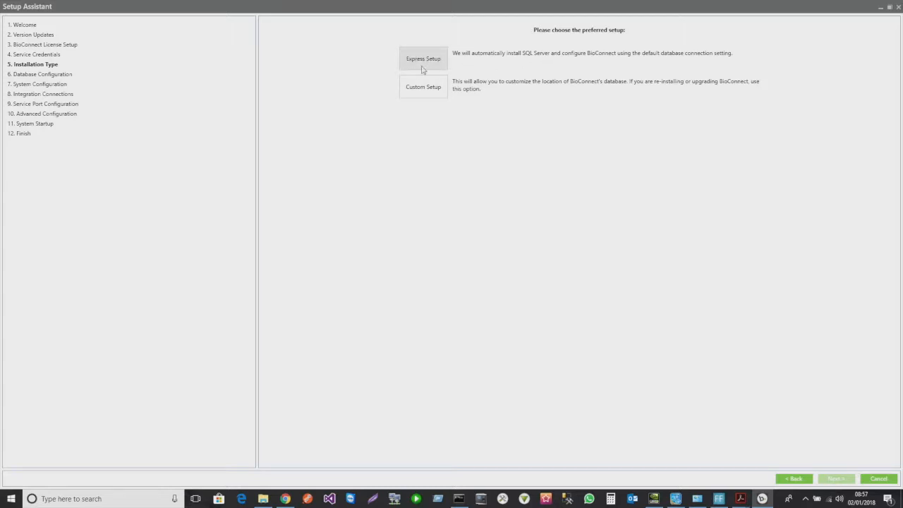
- Choose Custom Setup on the Installation Type page
click(418, 88)
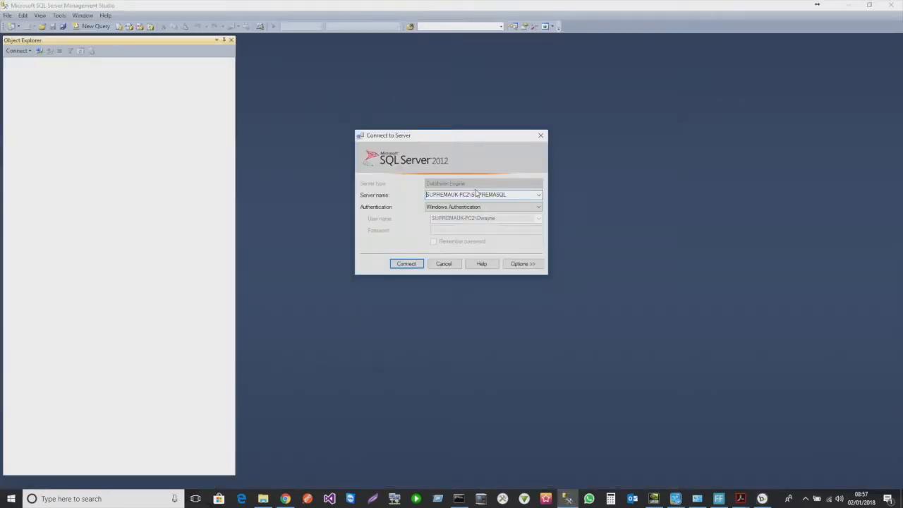
- Copy the SUPREMASQL instance name from SSMS and paste it over localhost\BioConnect as Server name
double_click(478, 194)
click(478, 195)
drag(505, 195, 403, 195)
key(ctrl+c)
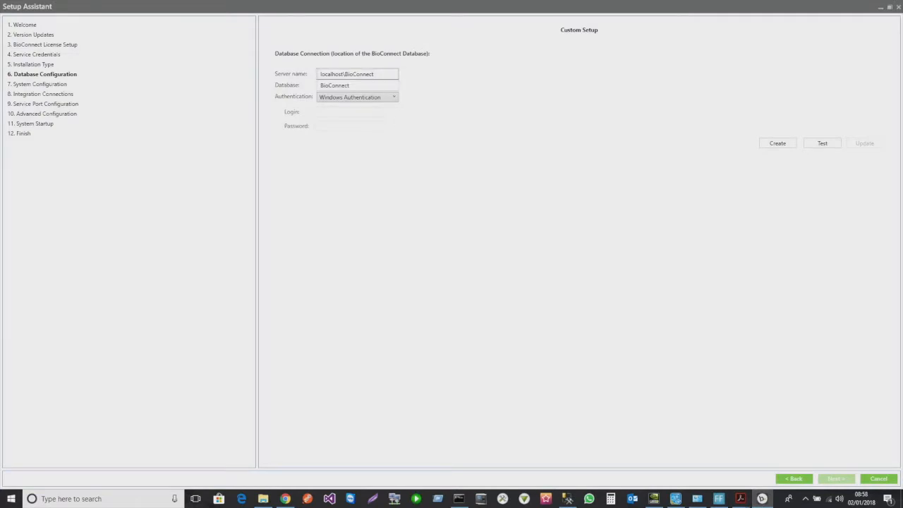
drag(374, 74, 313, 79)
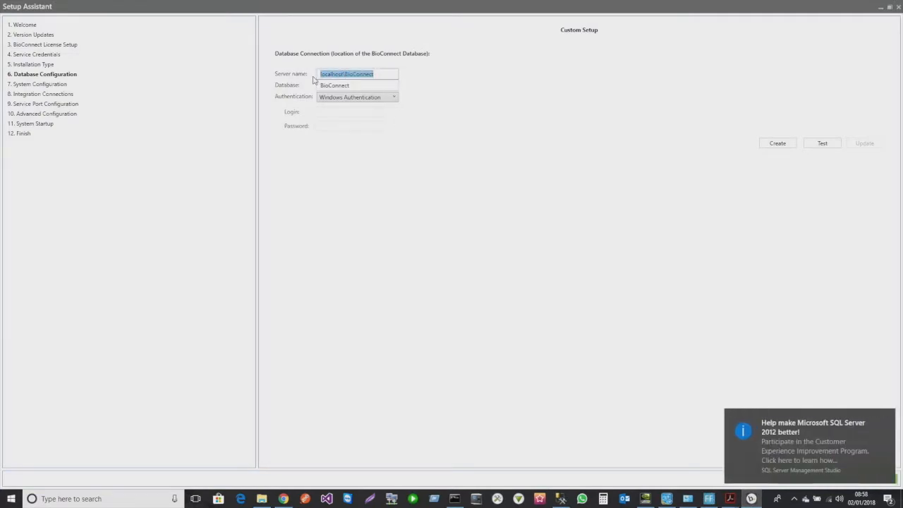
key(ctrl+v)
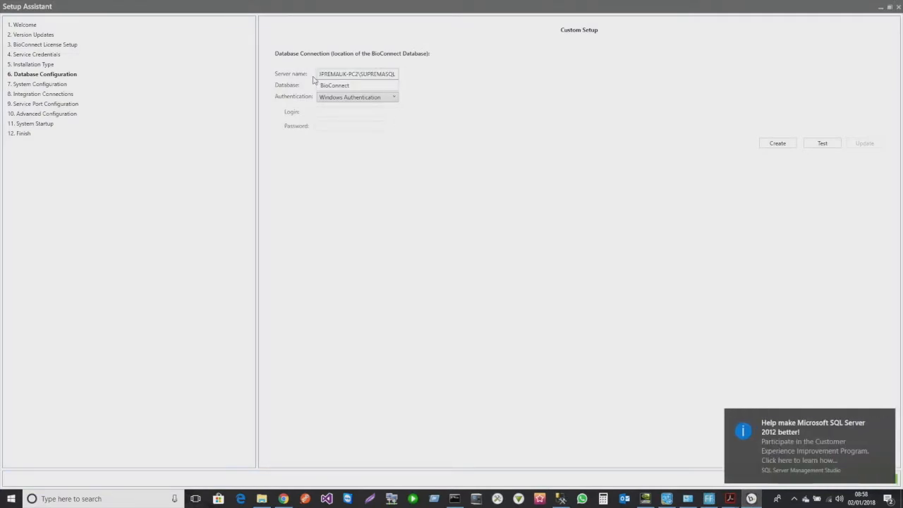
click(350, 85)
- Create the BioConnect2018 database and confirm its connection test succeeds
click(568, 500)
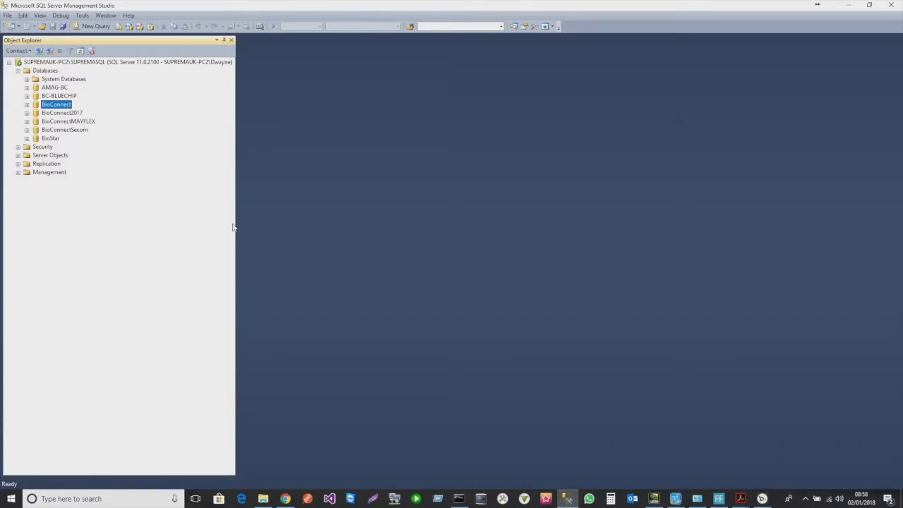
click(847, 6)
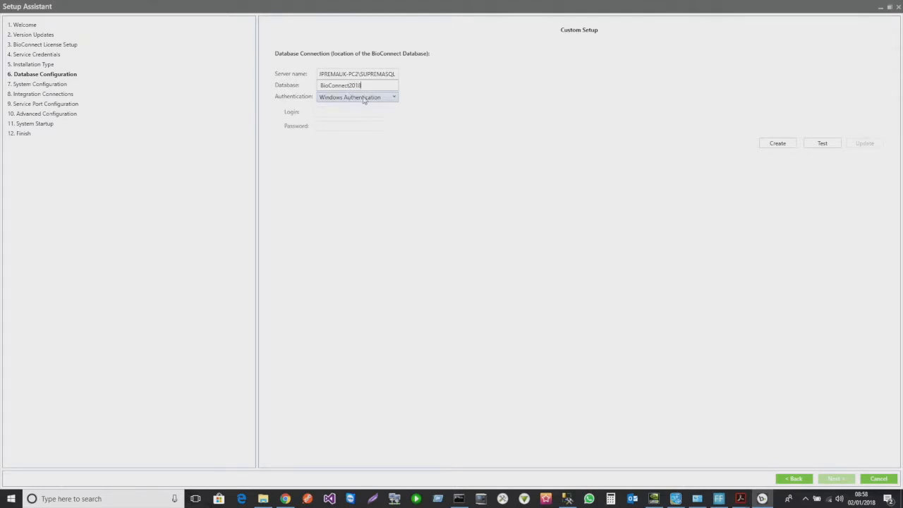
click(766, 144)
click(824, 145)
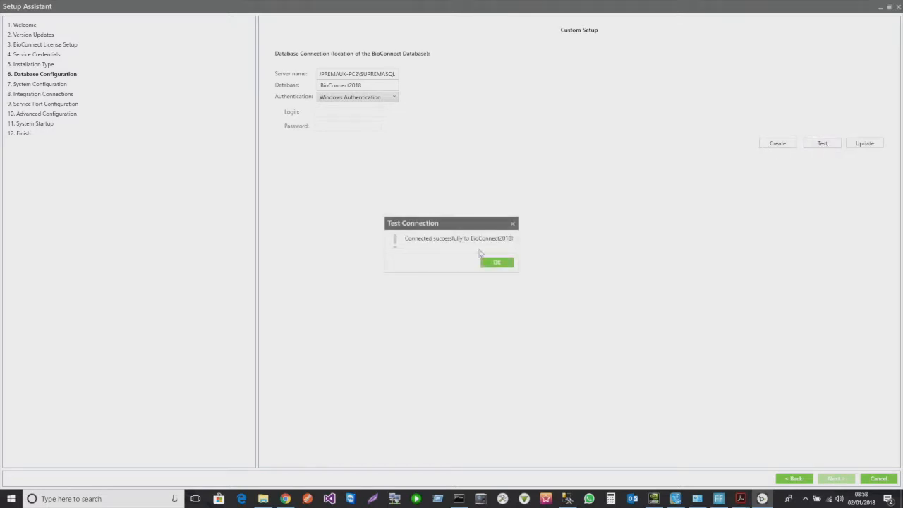
click(494, 262)
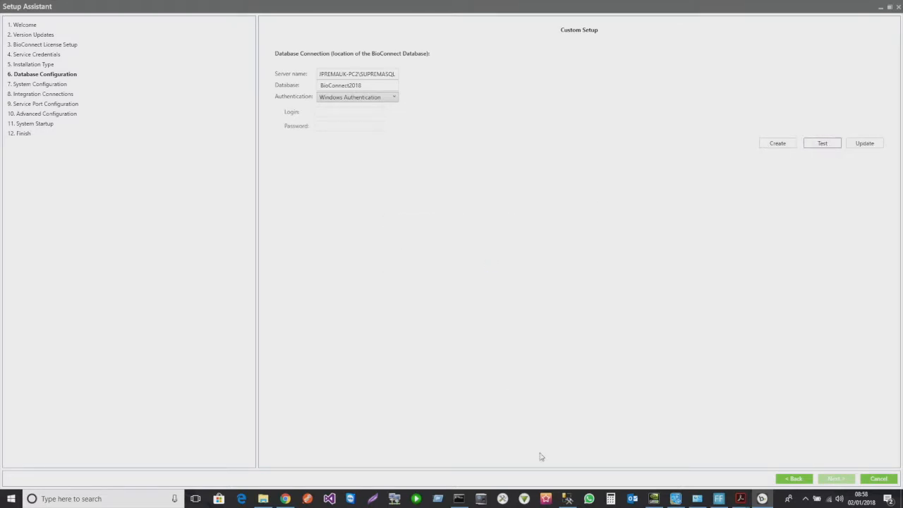
click(568, 497)
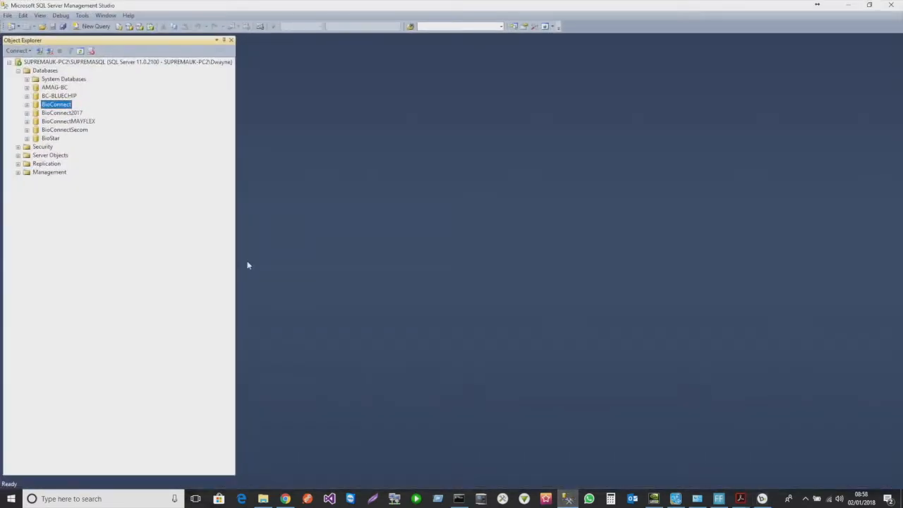
- Reconnect to SUPREMAUK-PC2\SUPREMASQL and expand Databases and Security > Logins to the Windows user login
click(49, 54)
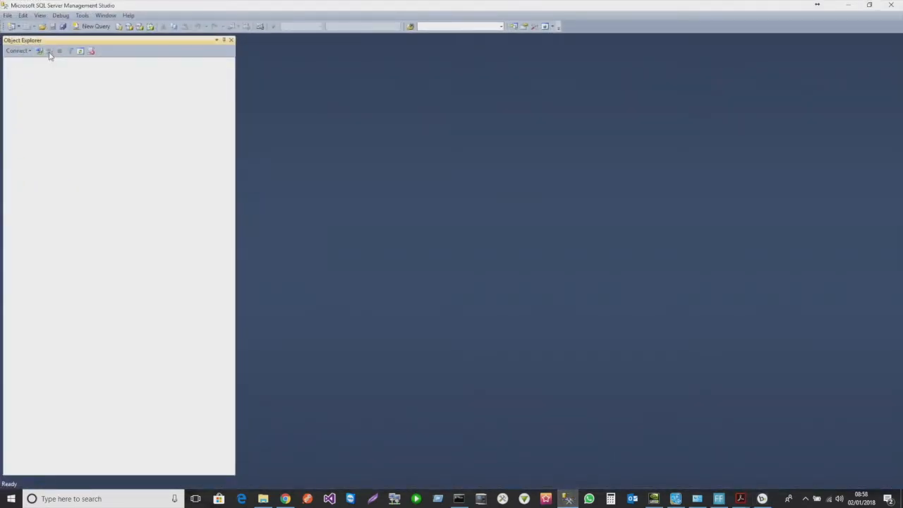
click(39, 51)
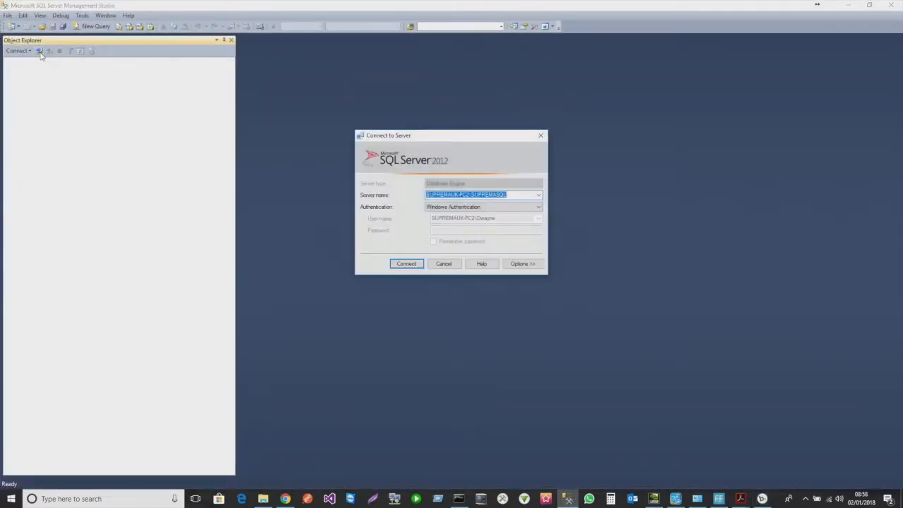
click(416, 264)
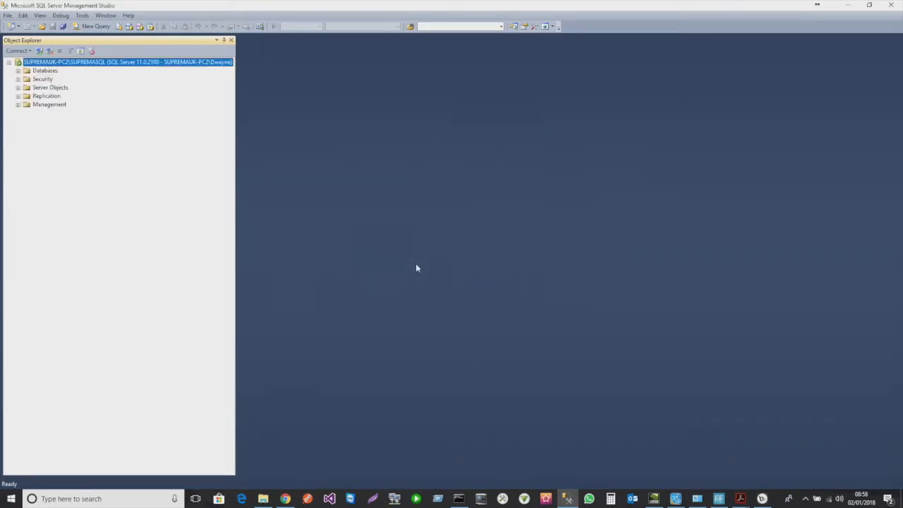
click(18, 71)
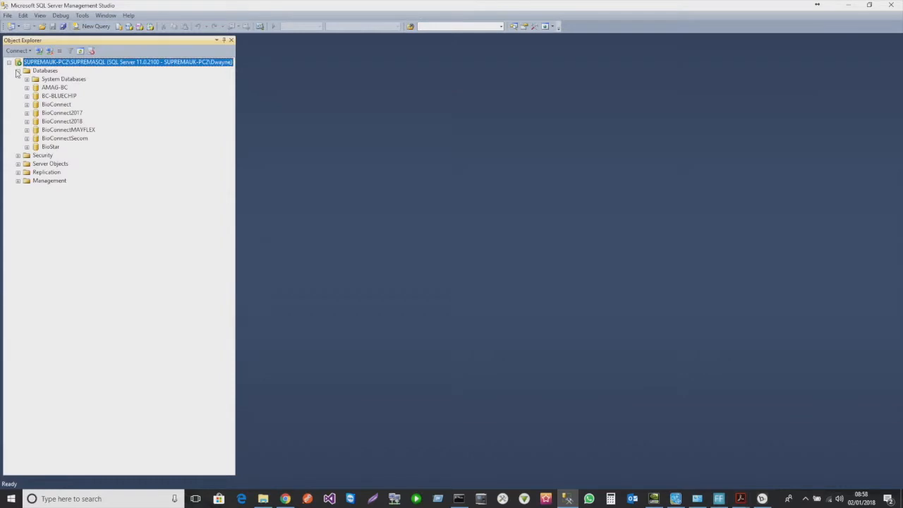
click(48, 124)
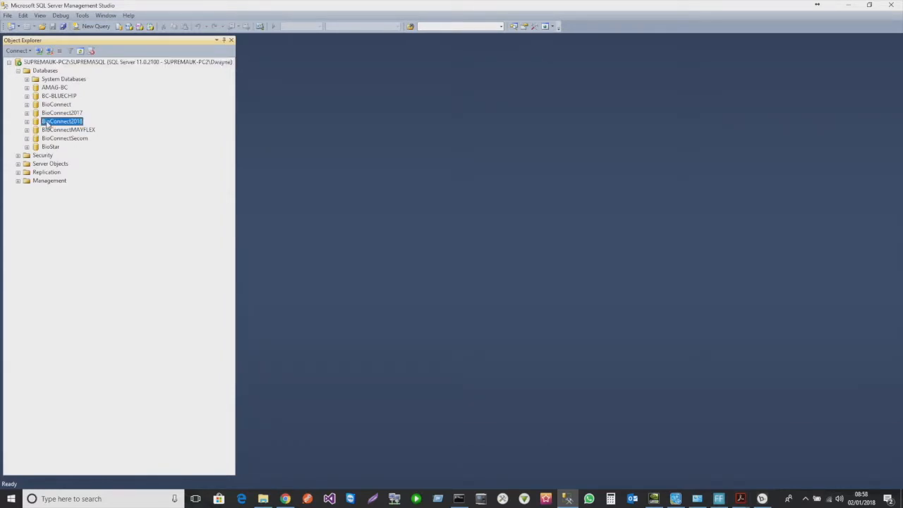
click(18, 156)
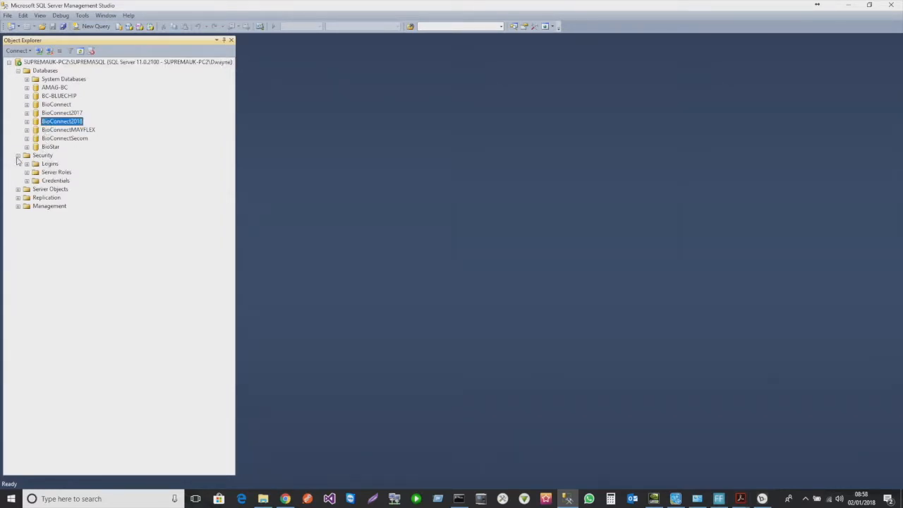
click(27, 164)
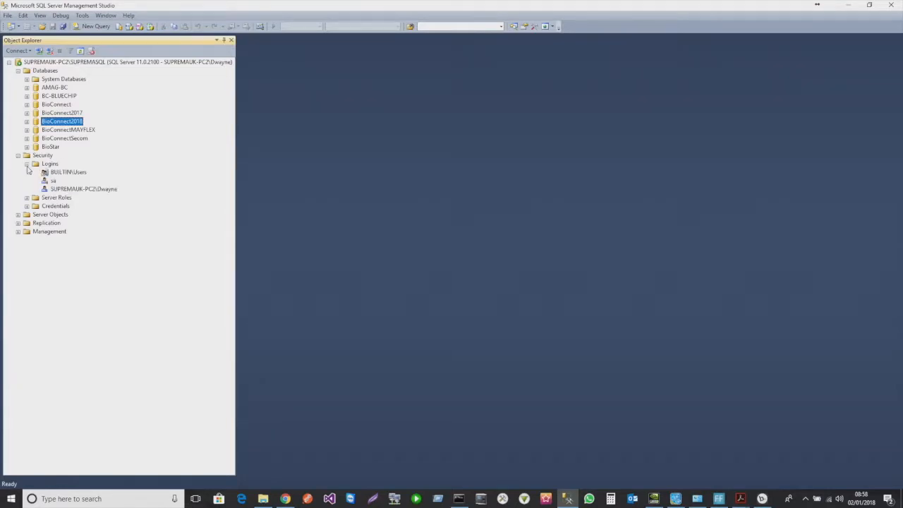
click(90, 191)
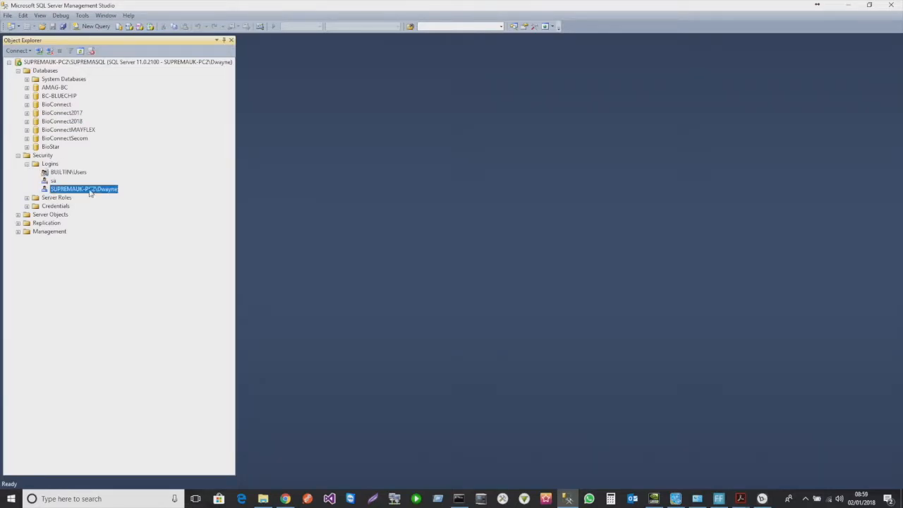
- Review the Windows user login's properties and its BioConnect2018 user mapping
right_click(89, 190)
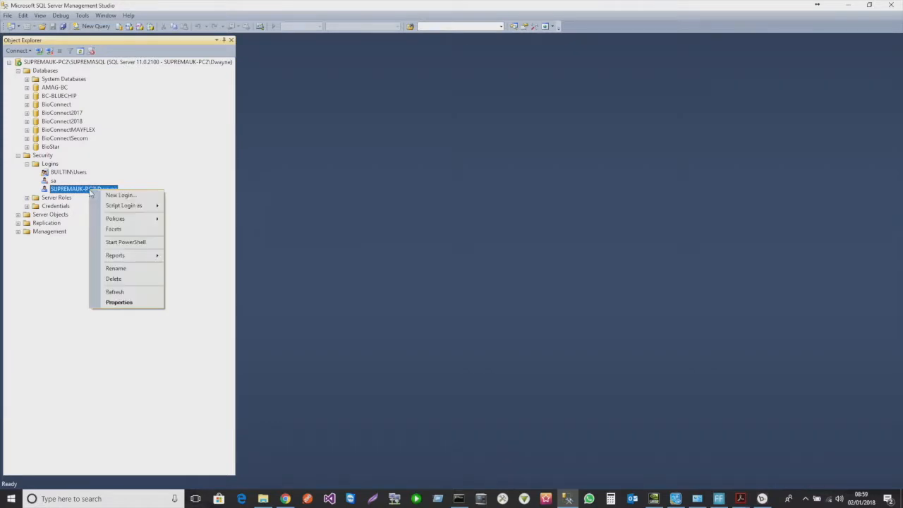
click(126, 302)
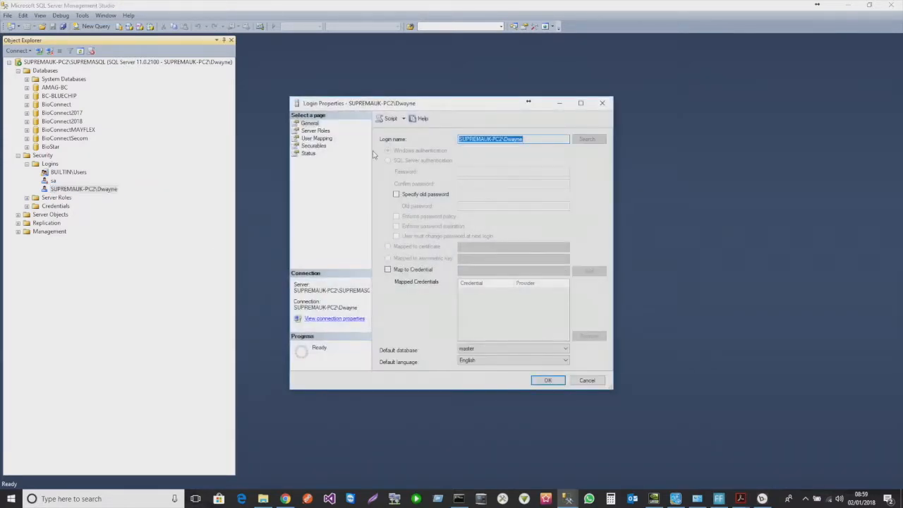
click(305, 132)
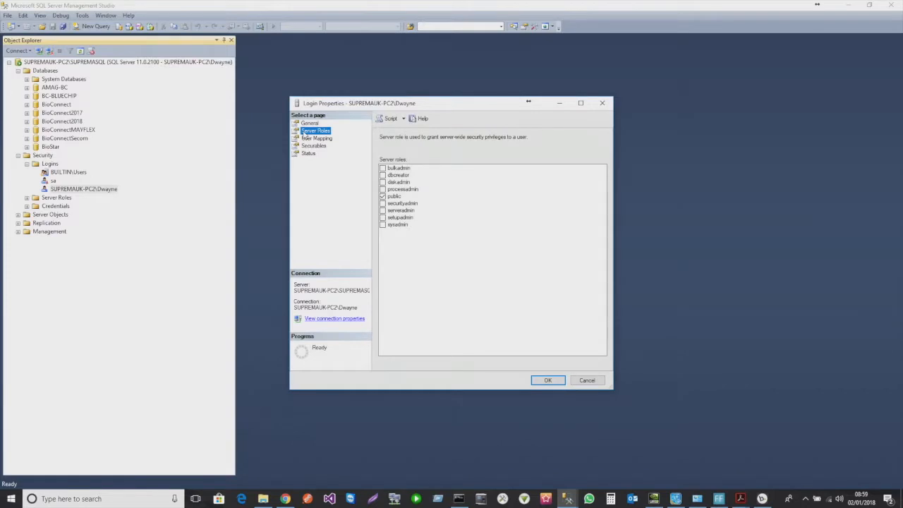
click(312, 139)
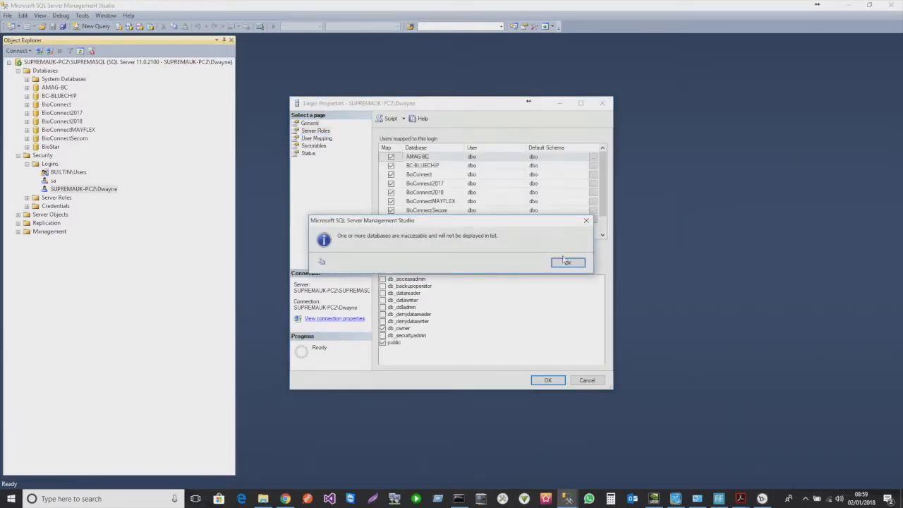
click(567, 263)
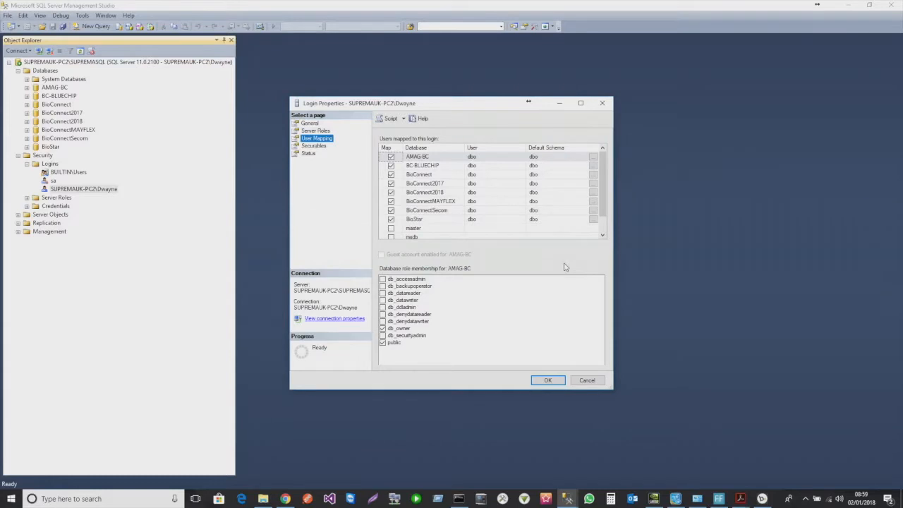
click(426, 194)
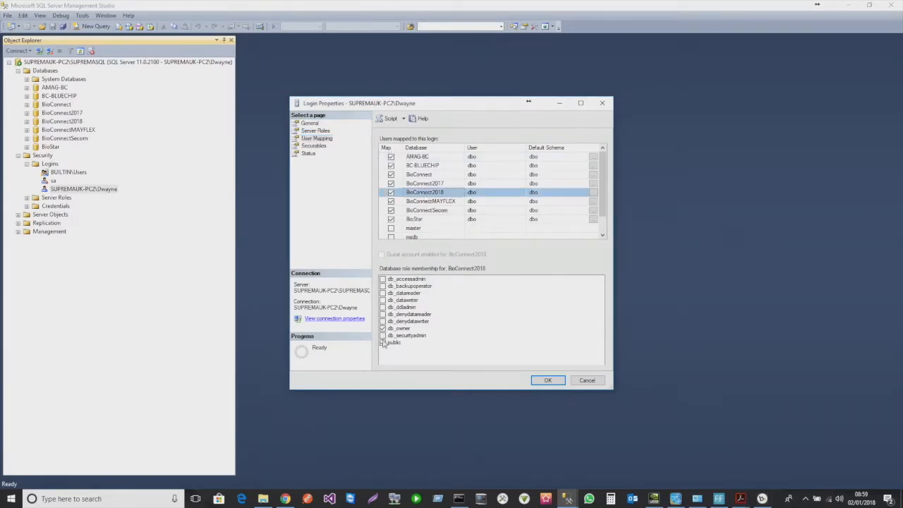
click(550, 380)
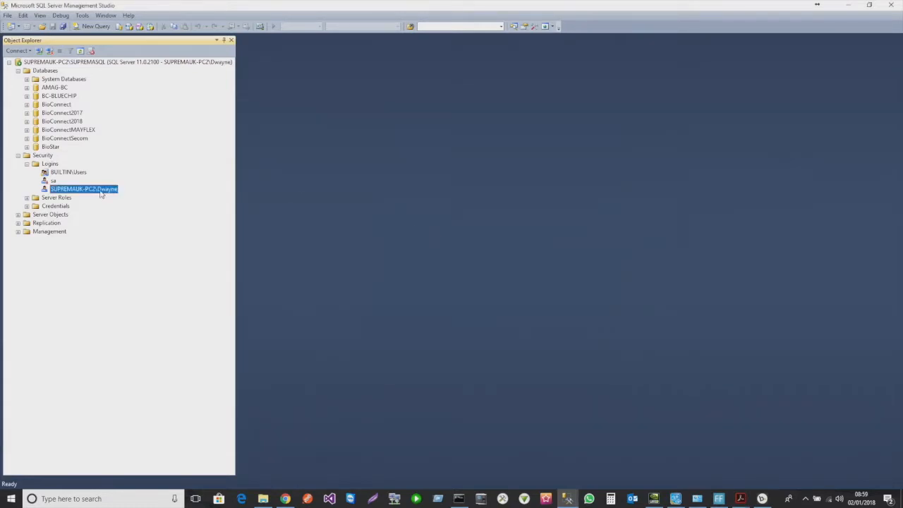
- Grant the Windows user login the sysadmin server role
right_click(100, 195)
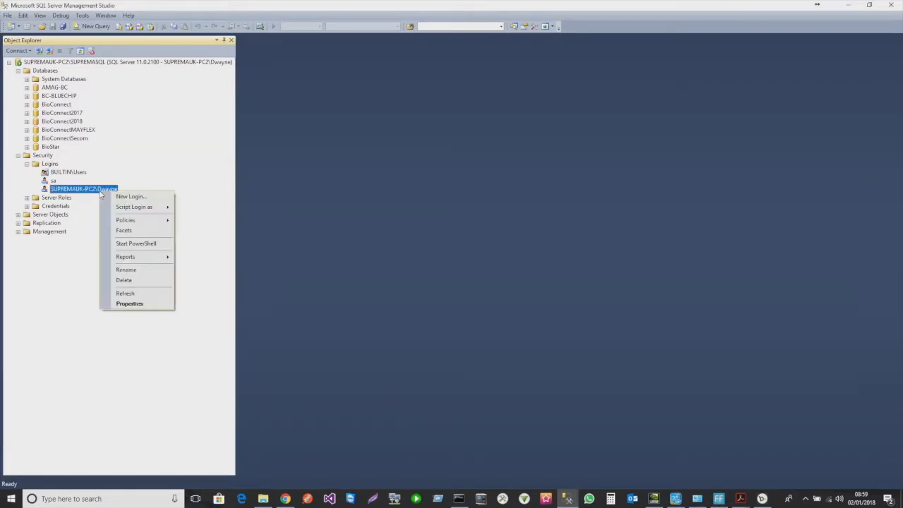
click(129, 303)
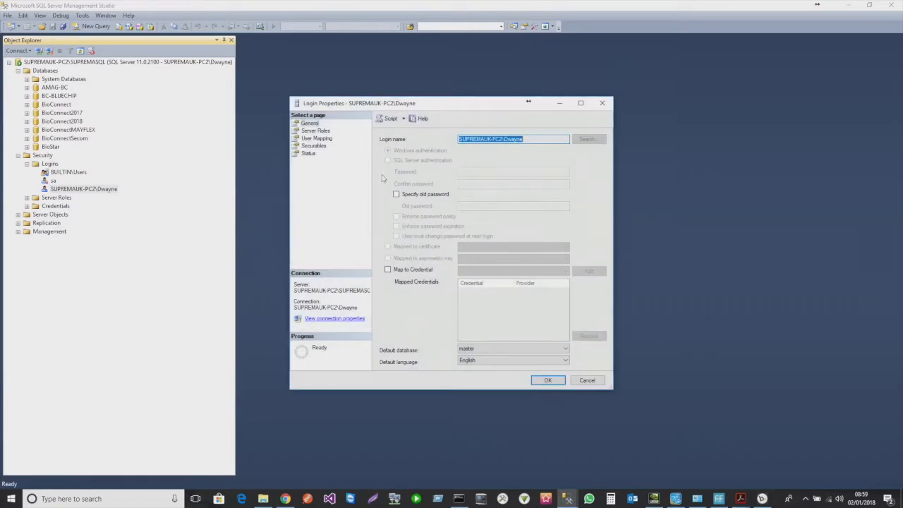
click(316, 131)
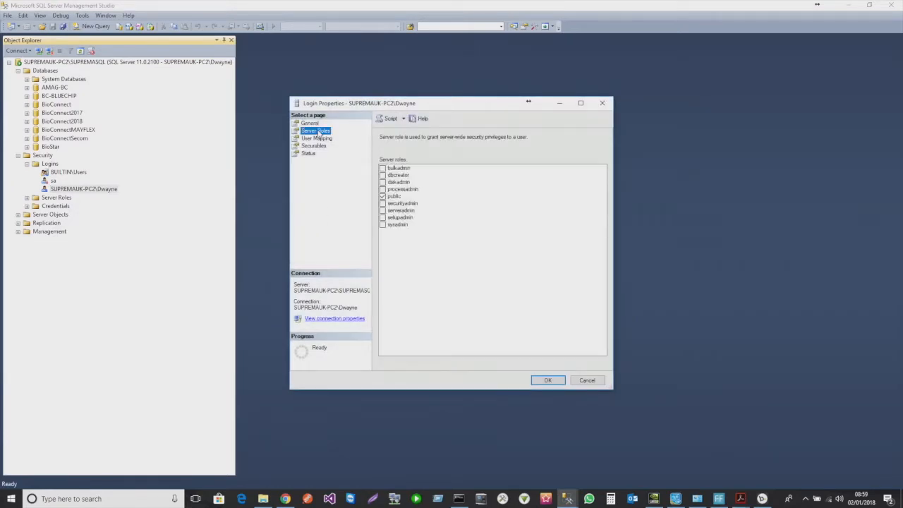
click(382, 225)
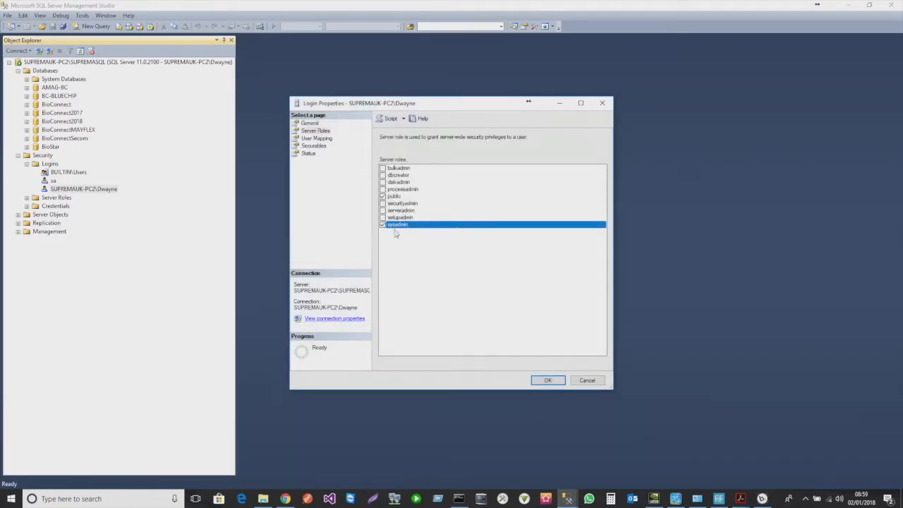
click(547, 380)
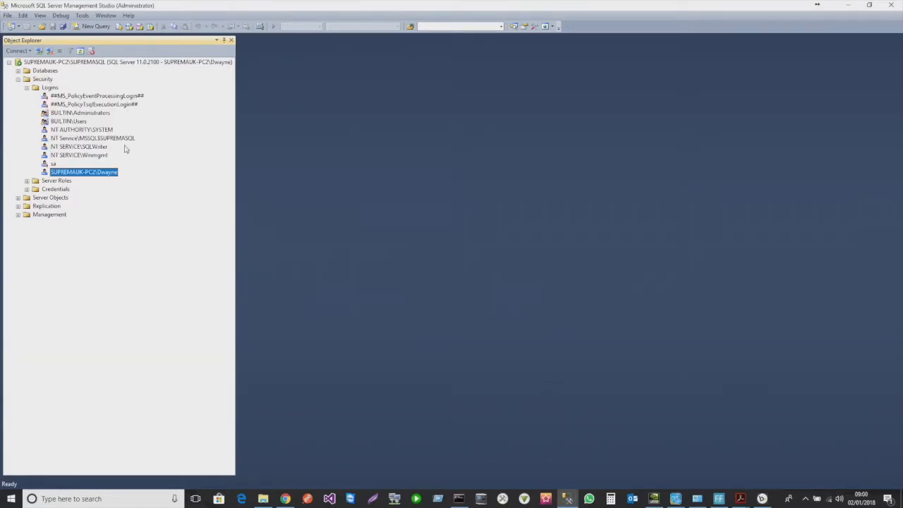
- Map NT AUTHORITY\SYSTEM to BioConnect2018 as db_owner, then apply the wizard's database settings
right_click(71, 130)
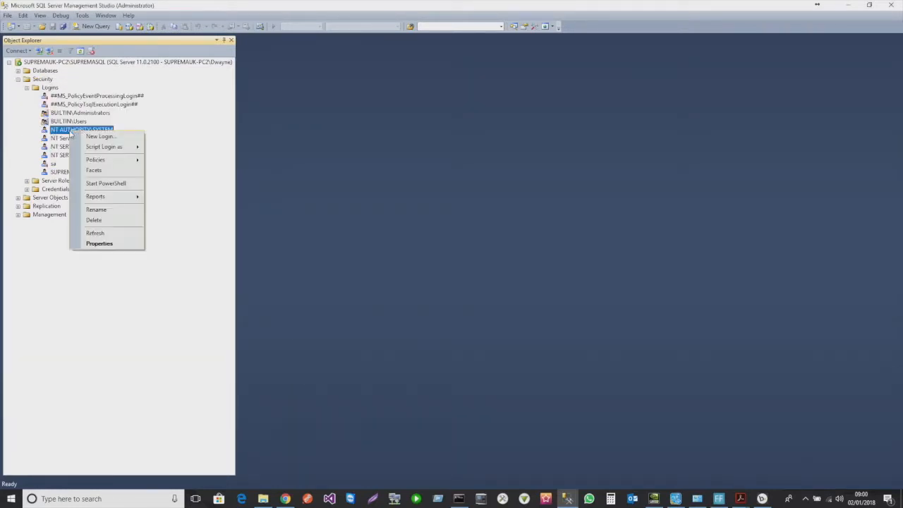
click(100, 243)
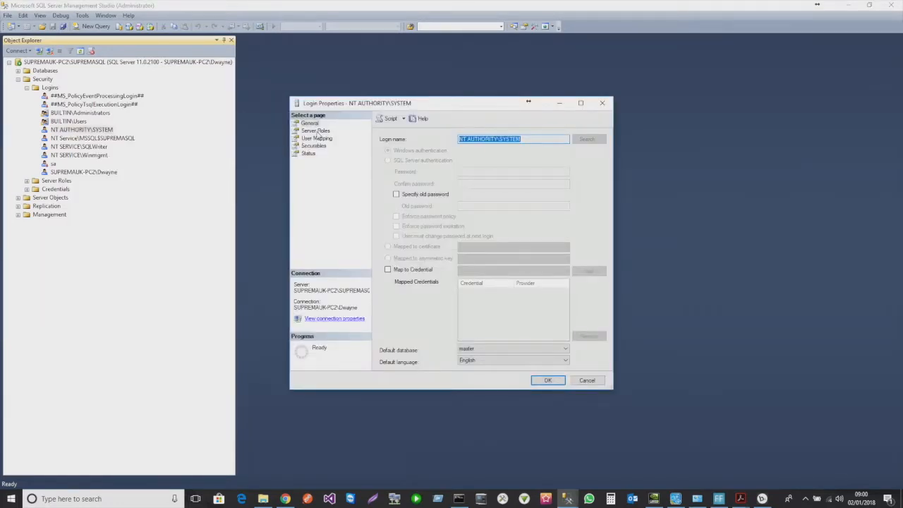
click(317, 131)
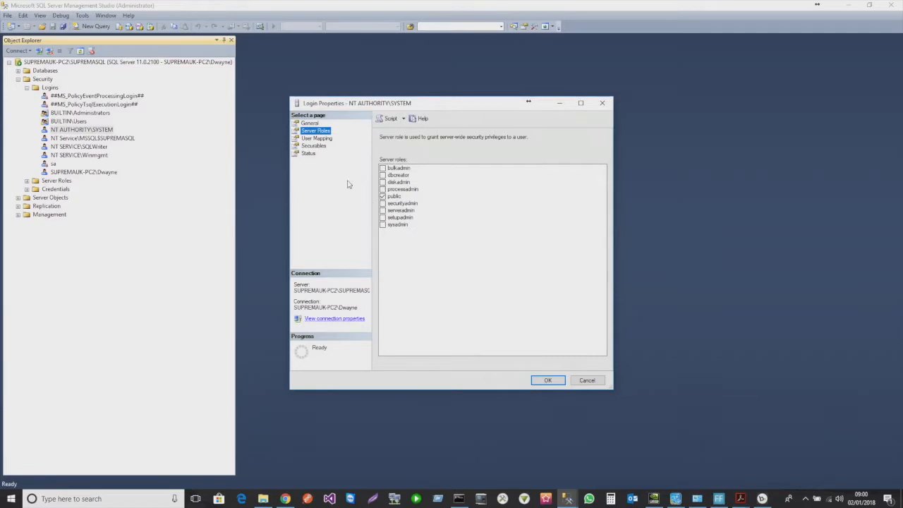
click(308, 139)
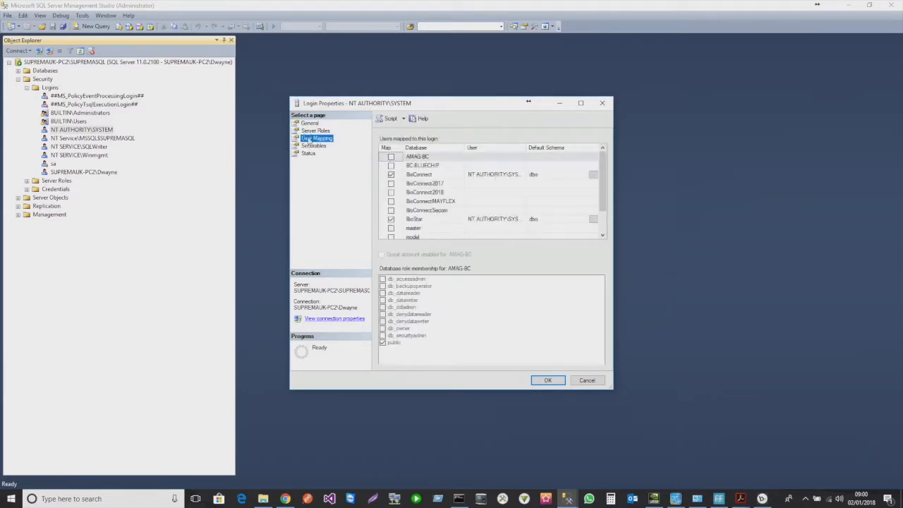
click(391, 192)
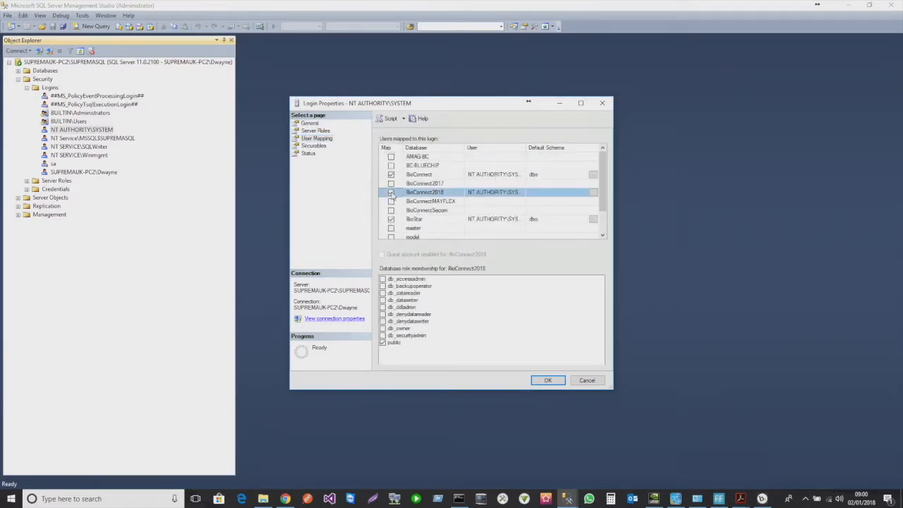
click(383, 328)
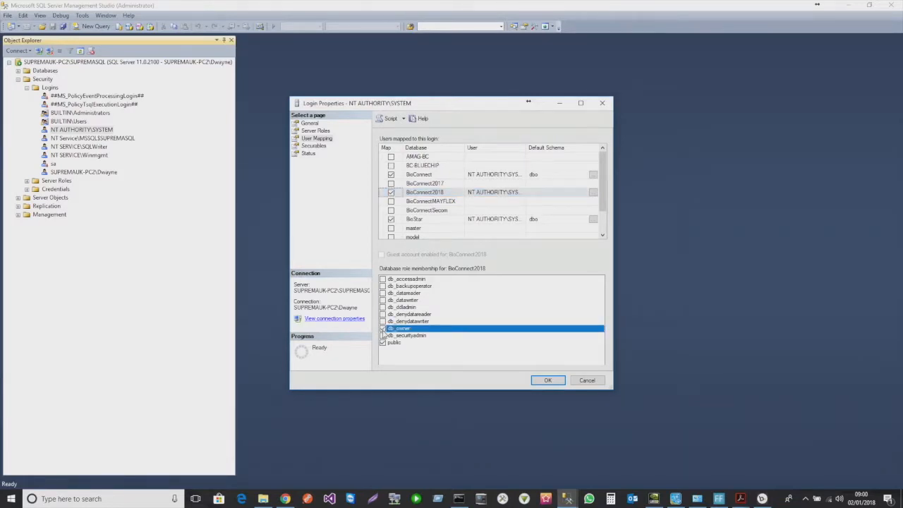
click(550, 381)
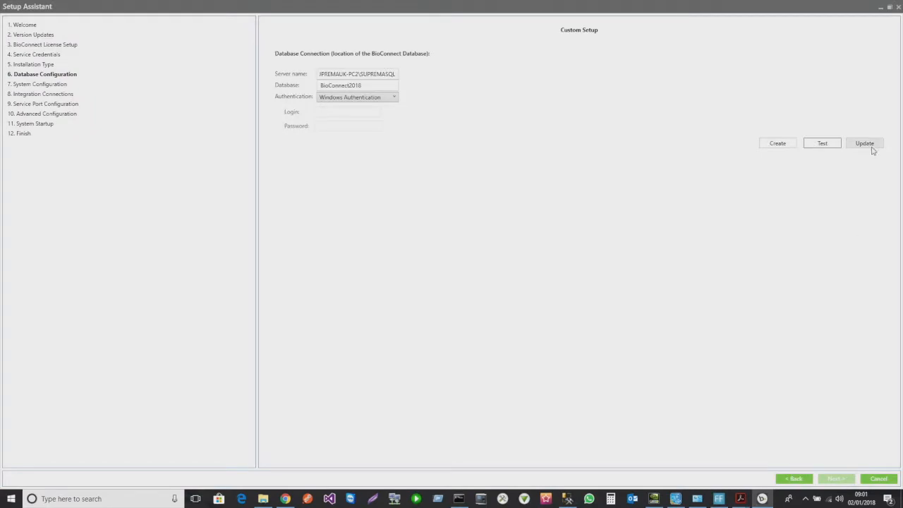
click(869, 147)
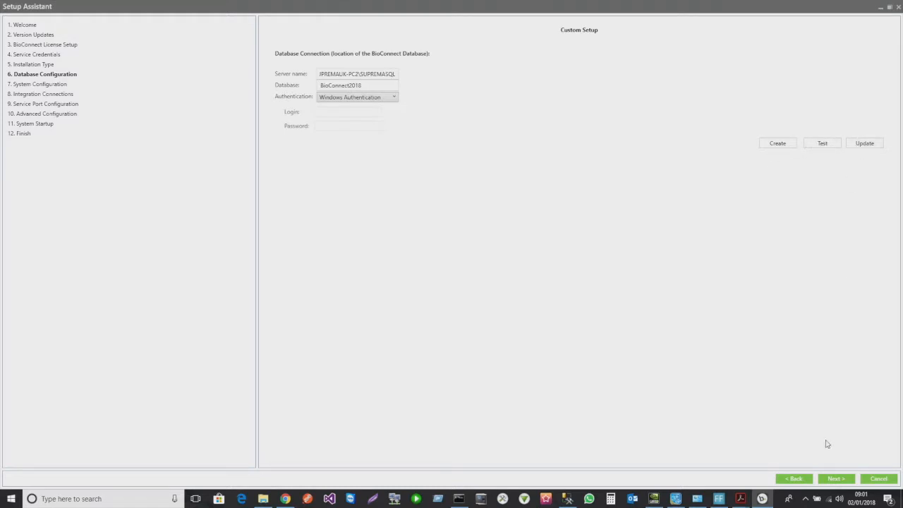
- Advance the wizard past System Configuration with default settings to the ACM Selection page
click(836, 479)
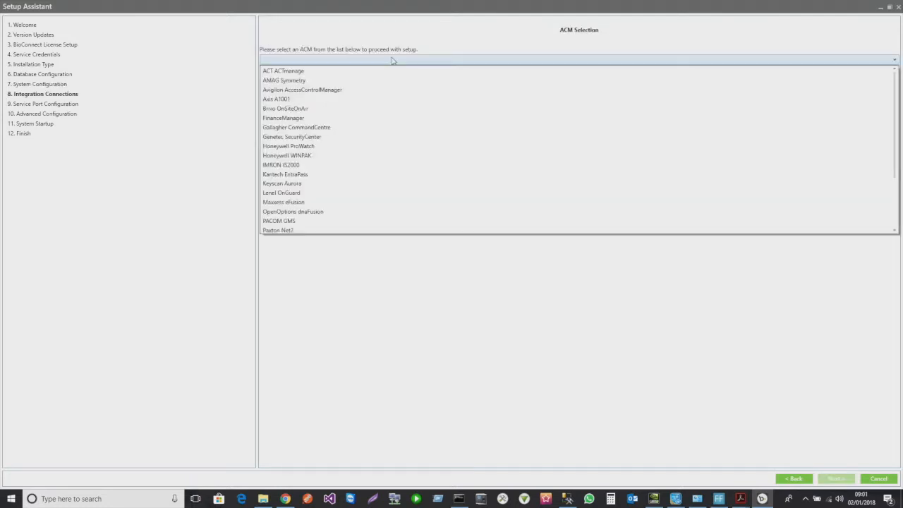
- Keep Paxton Net2 as the ACM and continue to Connection to Paxton (localhost, port 8025)
scroll(304, 228, down, 1)
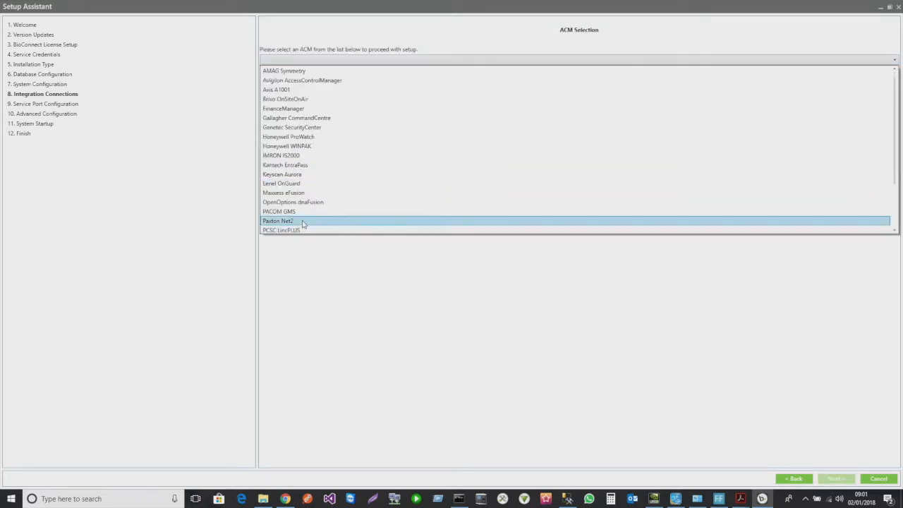
click(303, 225)
click(400, 63)
scroll(393, 143, up, 3)
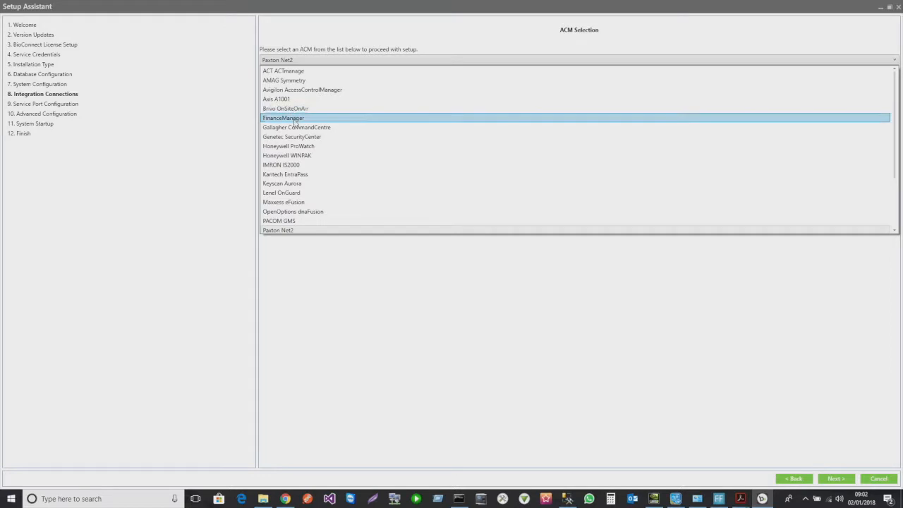
scroll(295, 131, down, 1)
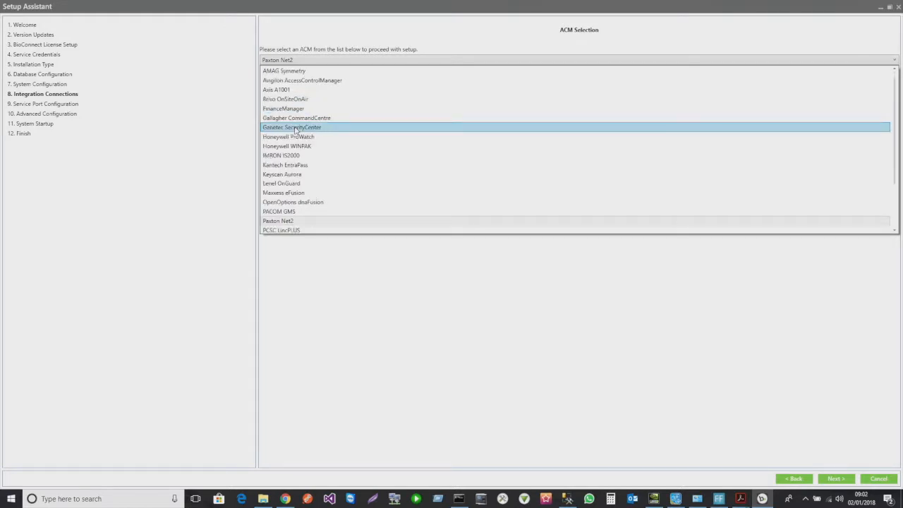
scroll(301, 139, down, 1)
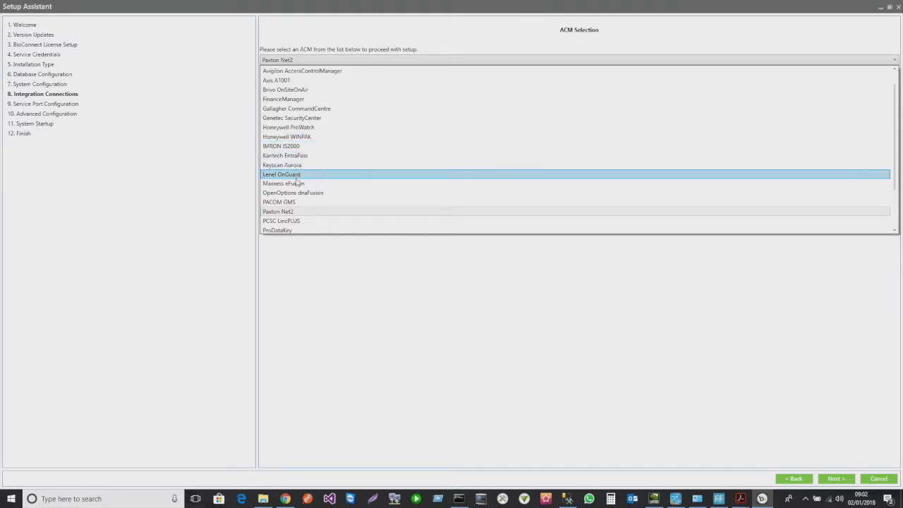
scroll(298, 184, down, 1)
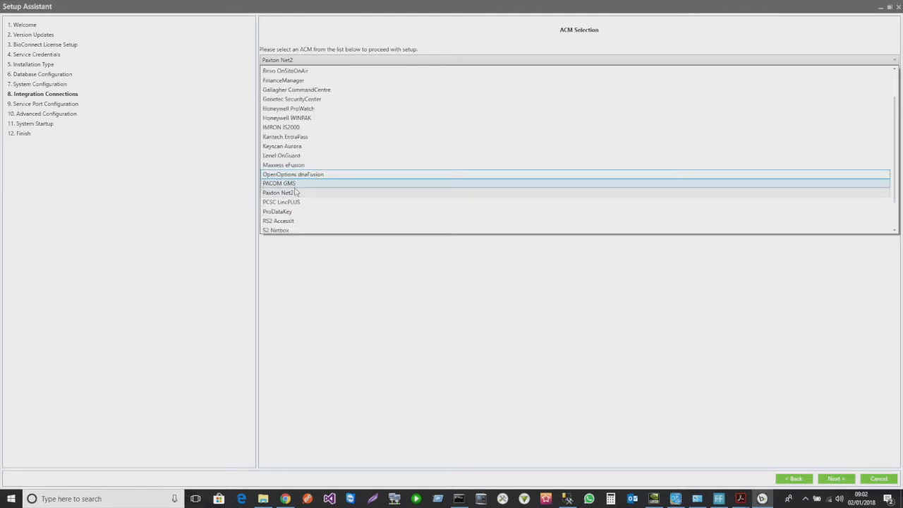
scroll(301, 203, down, 3)
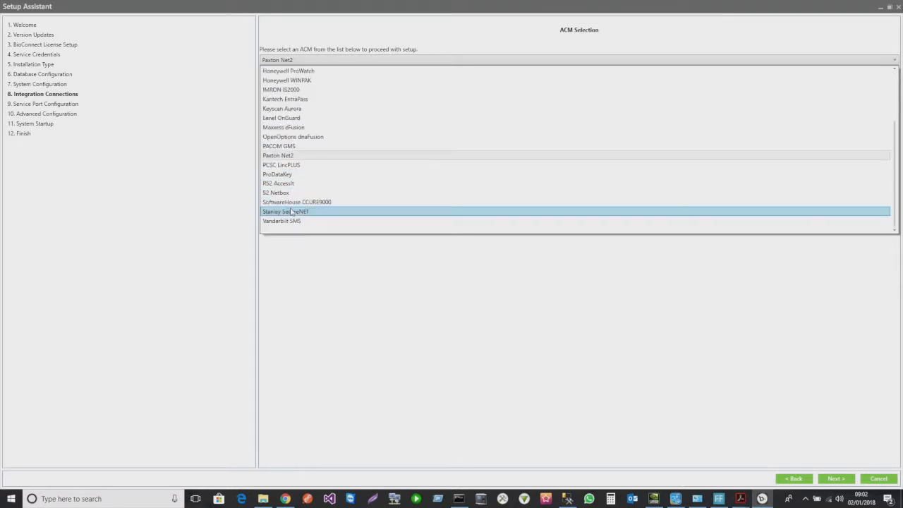
scroll(295, 210, down, 1)
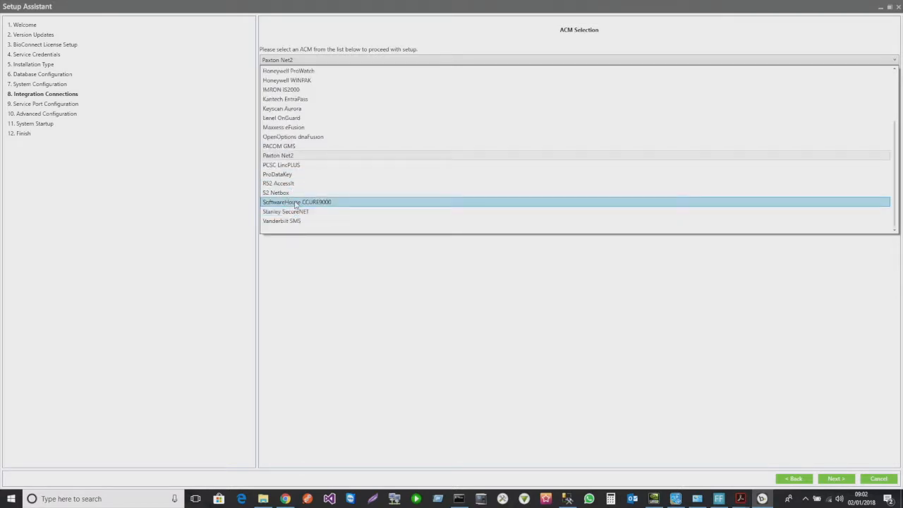
click(282, 156)
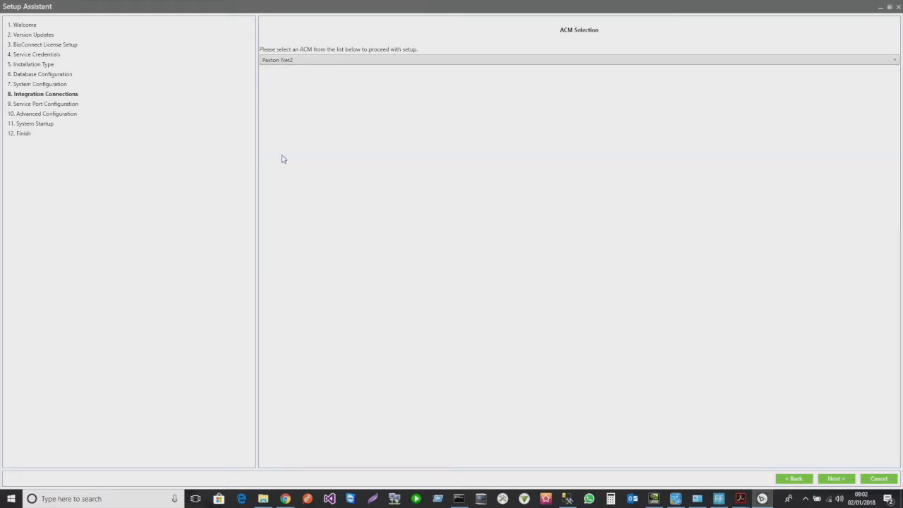
click(840, 479)
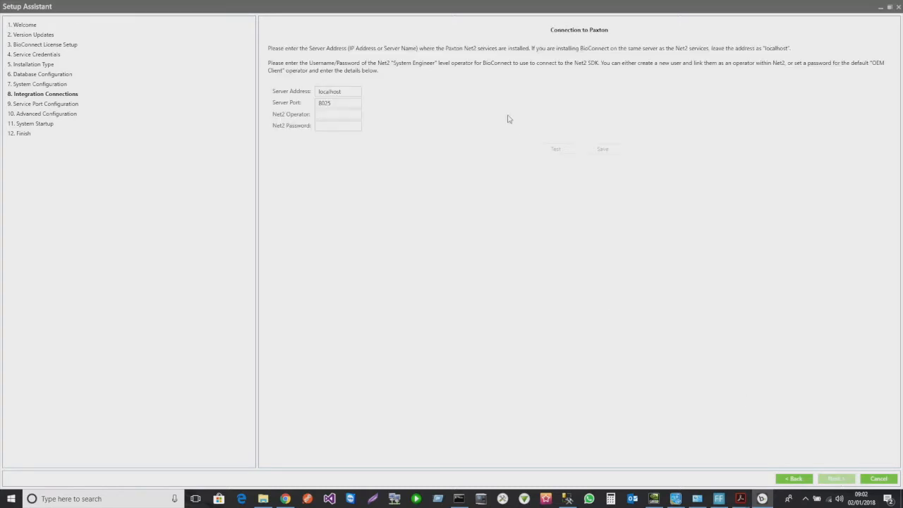
- Launch Paxton Net2 Access Control and log in as System engineer
click(321, 114)
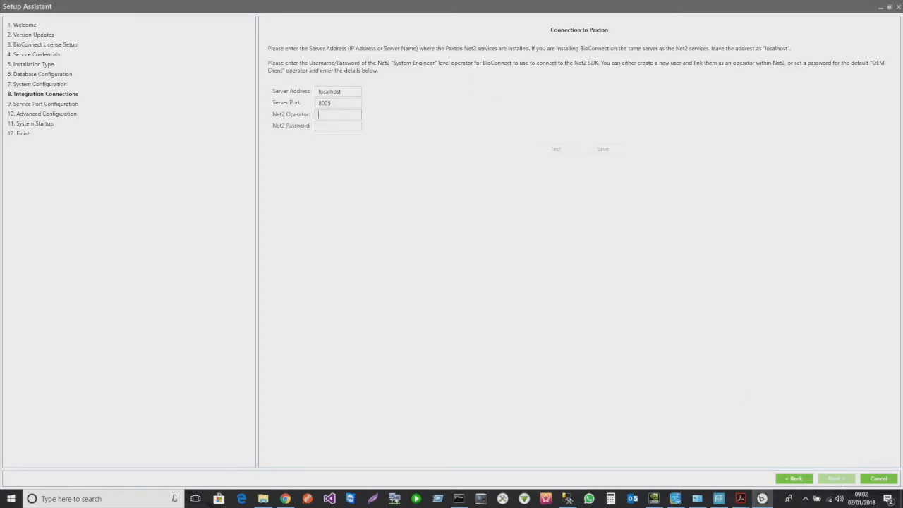
click(326, 125)
click(330, 114)
click(330, 126)
click(330, 114)
click(525, 499)
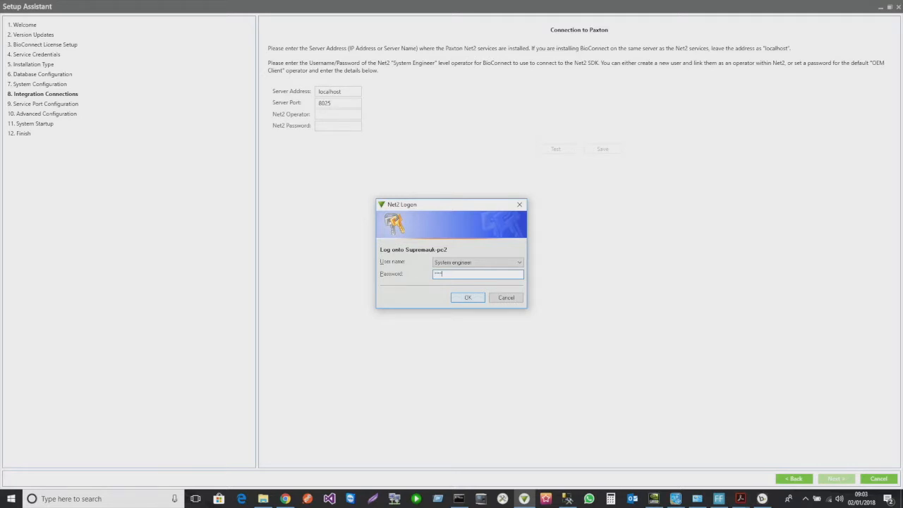
key(Return)
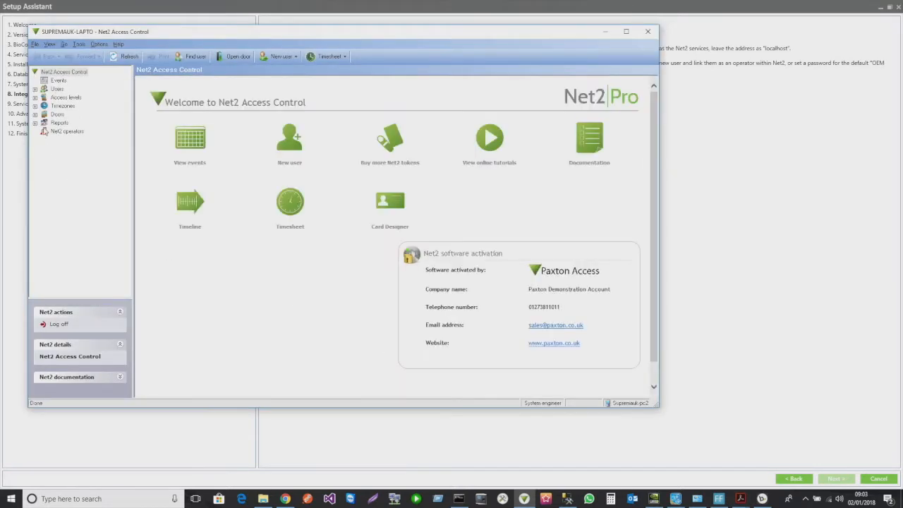
- Open the OEM Client operator's settings from the Net2 operators list
click(58, 131)
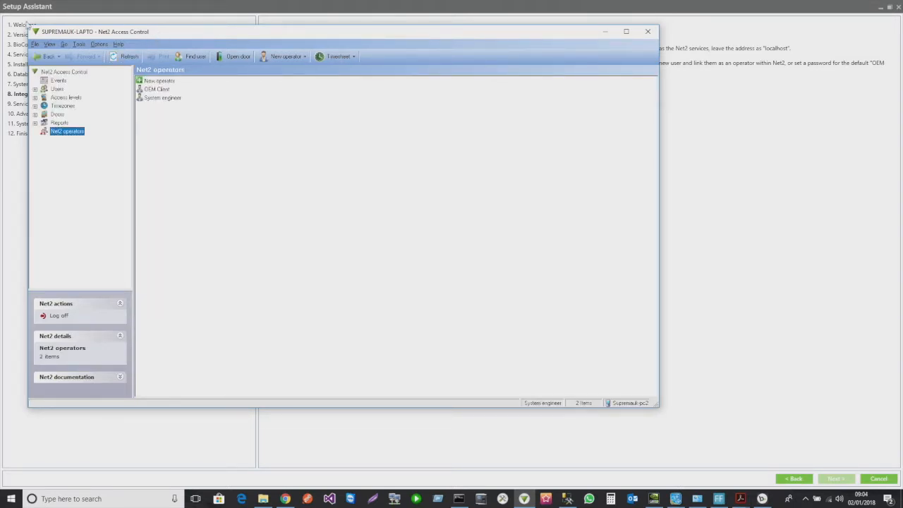
drag(28, 26, 261, 135)
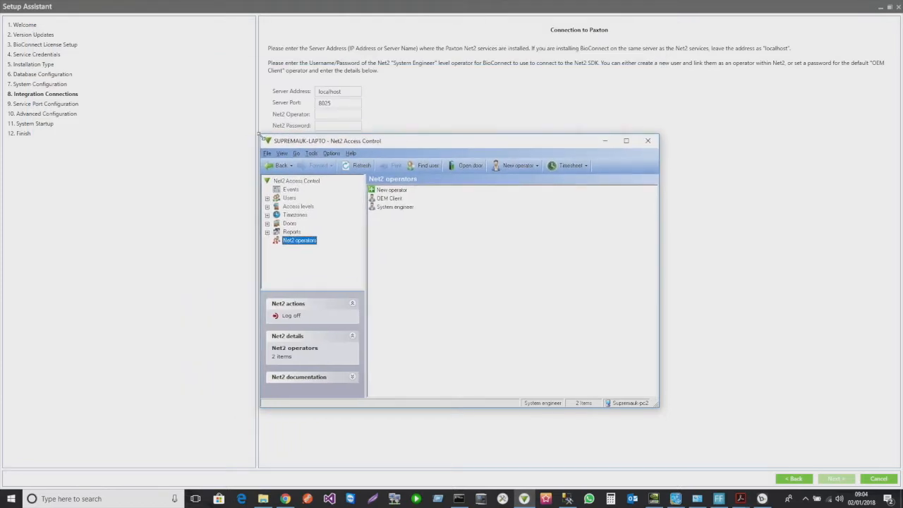
click(388, 210)
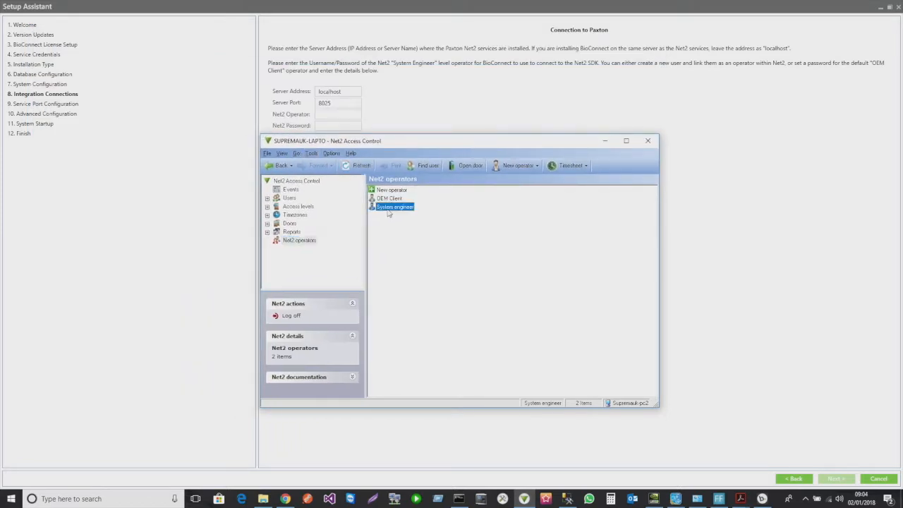
click(384, 201)
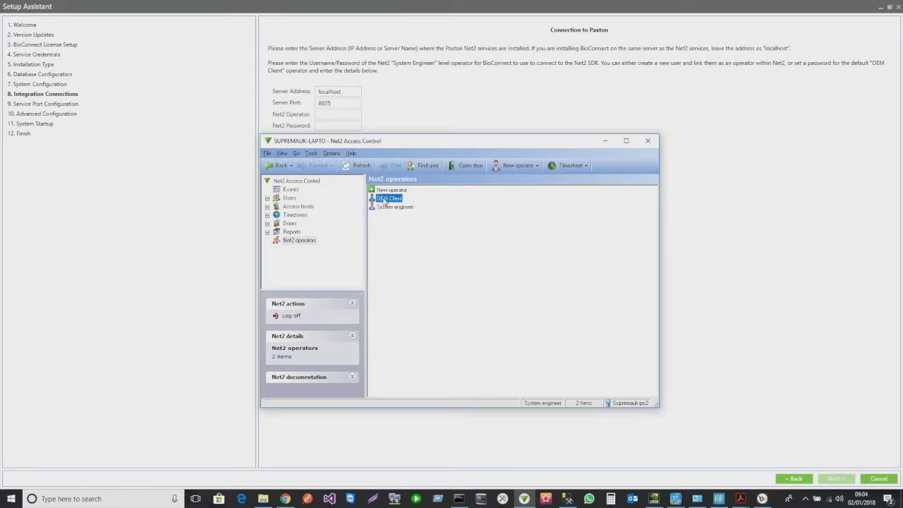
double_click(384, 201)
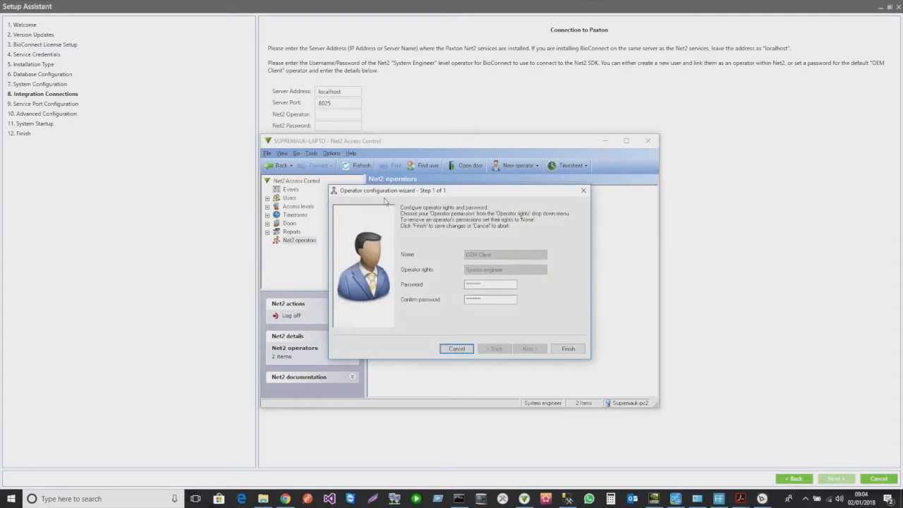
- Set and confirm a new password for the OEM Client operator and save it
double_click(481, 284)
text(p)
key(Tab)
text(p)
click(568, 349)
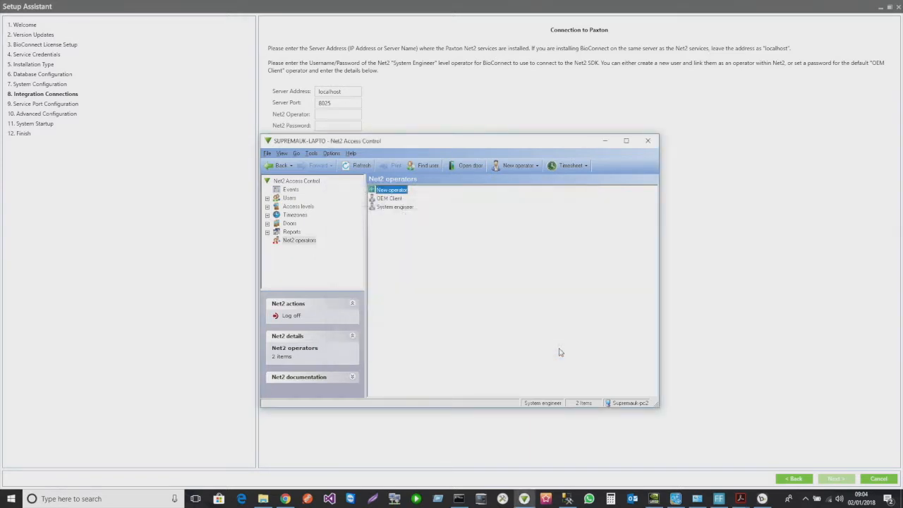
click(331, 114)
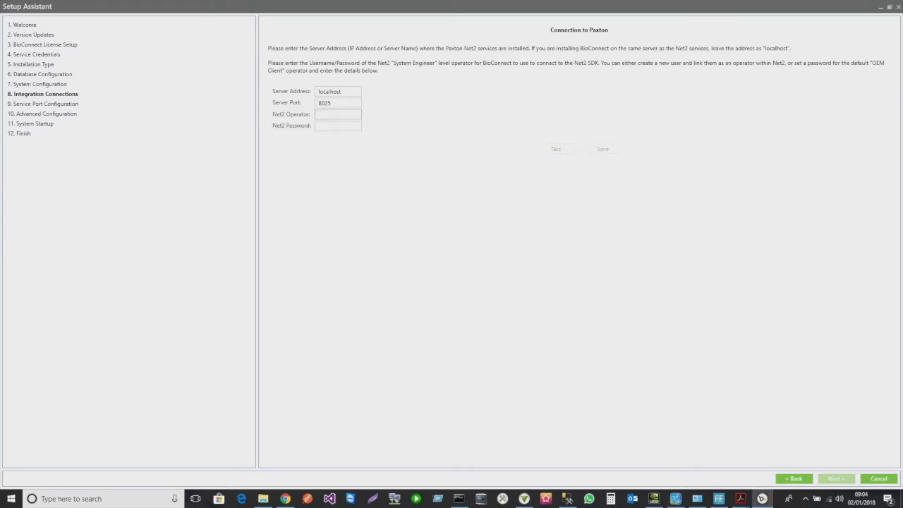
- Enter operator OEM Client with its password and test the Paxton Net2 connection successfully
text(OEM Client)
click(338, 125)
text(n1)
click(540, 149)
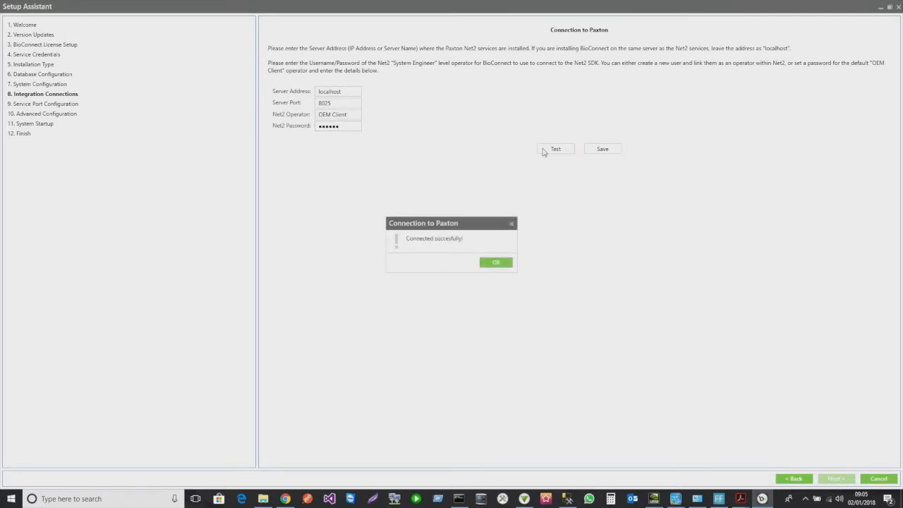
key(Return)
- Save the Paxton connection settings and advance to Service Port Configuration
click(602, 149)
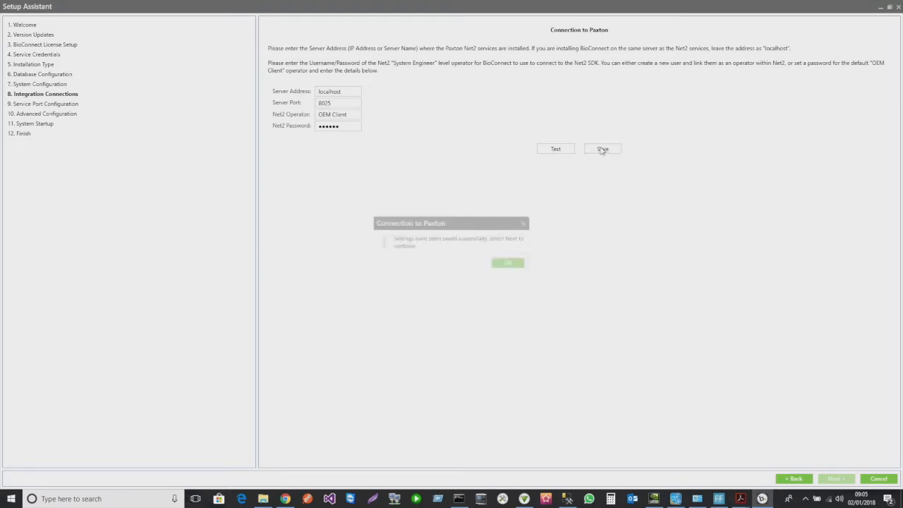
click(499, 262)
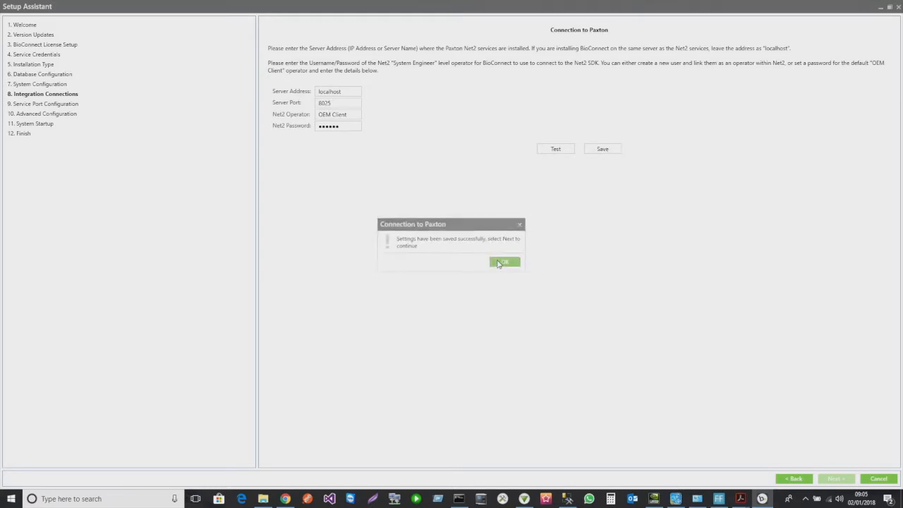
click(836, 480)
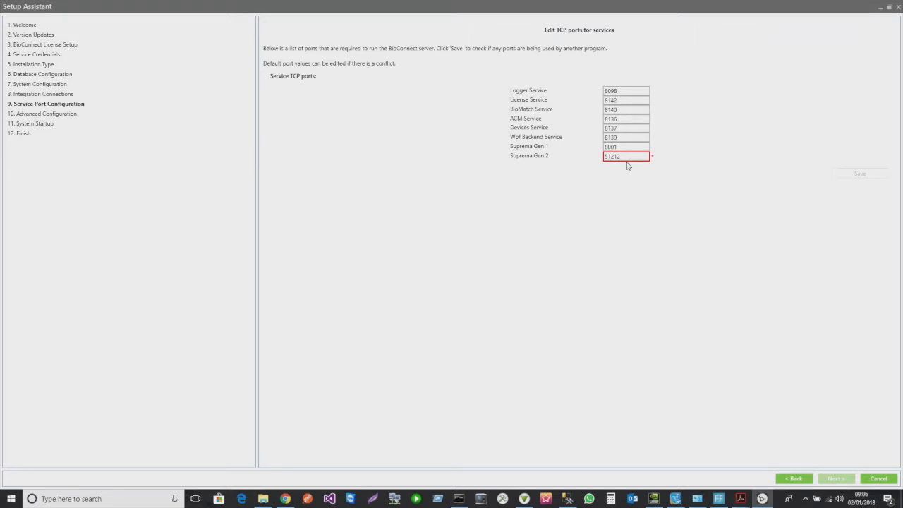
- Run BioStar Server Config as administrator from its taskbar jump list
mouse_move(628, 165)
right_click(416, 499)
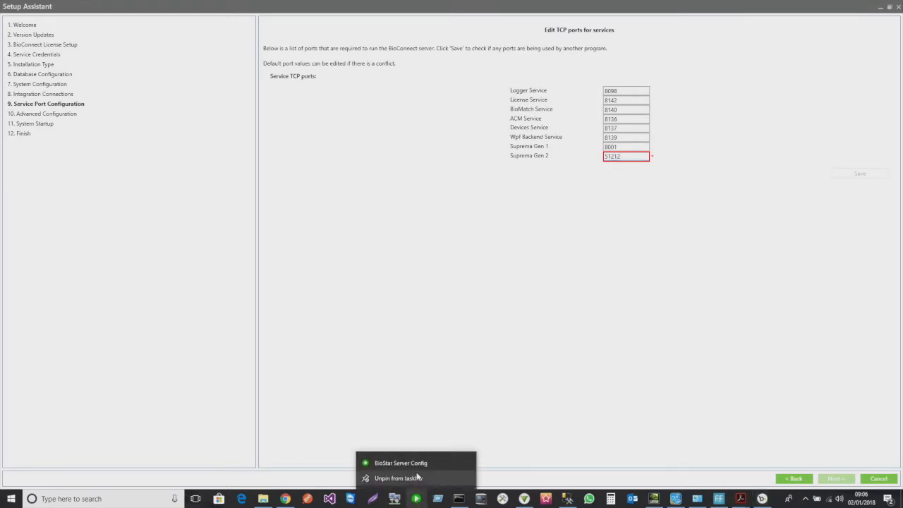
right_click(413, 464)
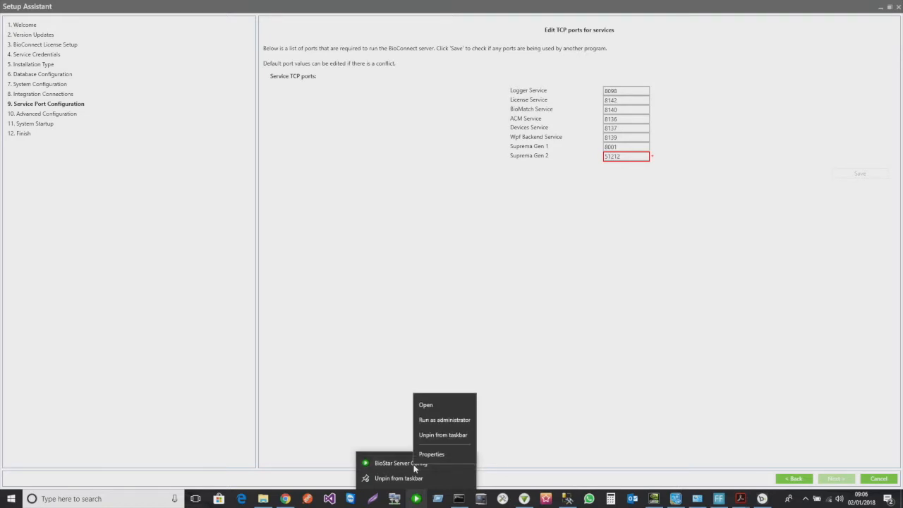
click(445, 419)
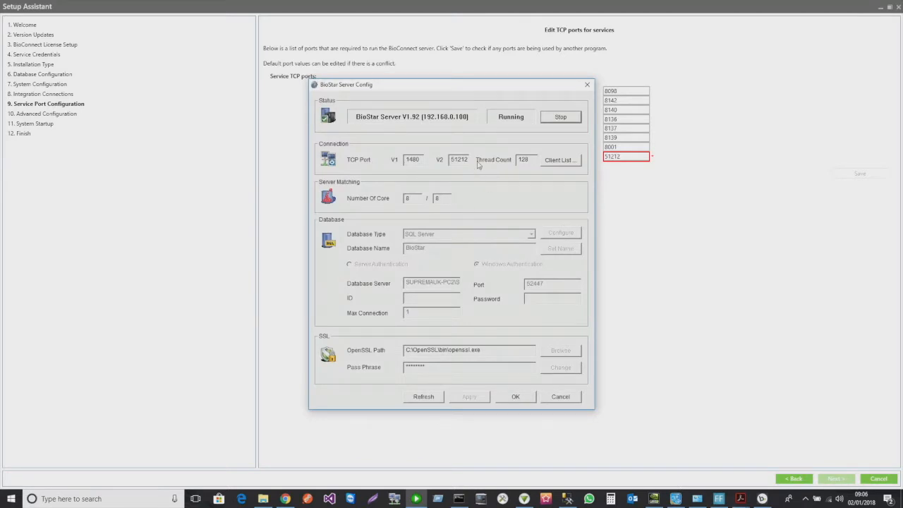
- Stop BioStar Server V1.92, turn Wi-Fi off, and step the wizard back once
click(556, 119)
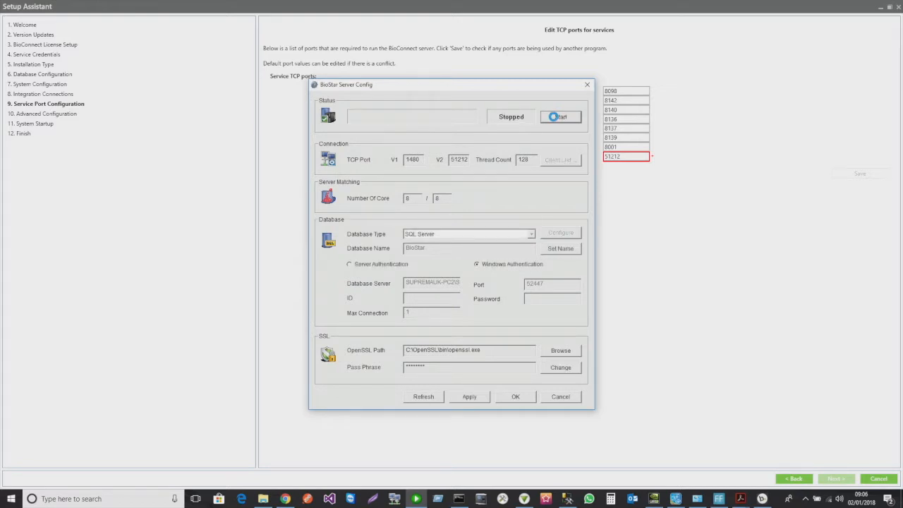
click(829, 499)
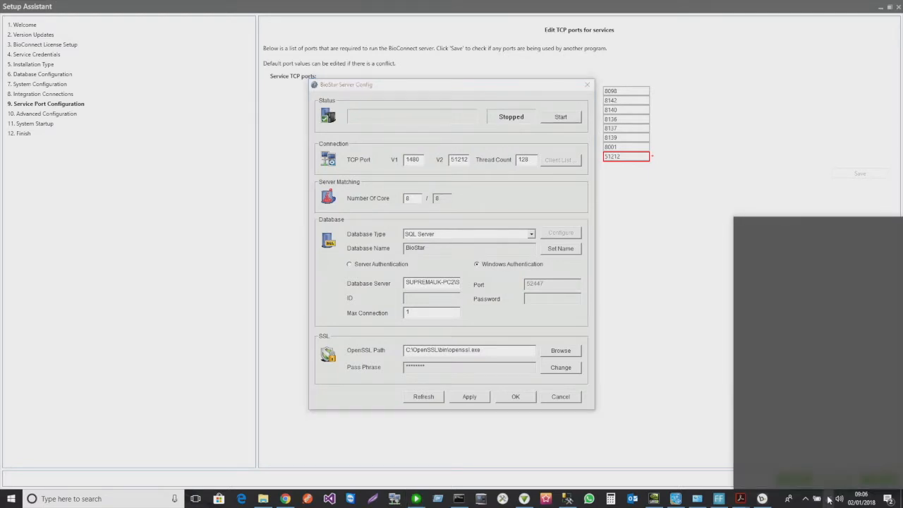
click(755, 467)
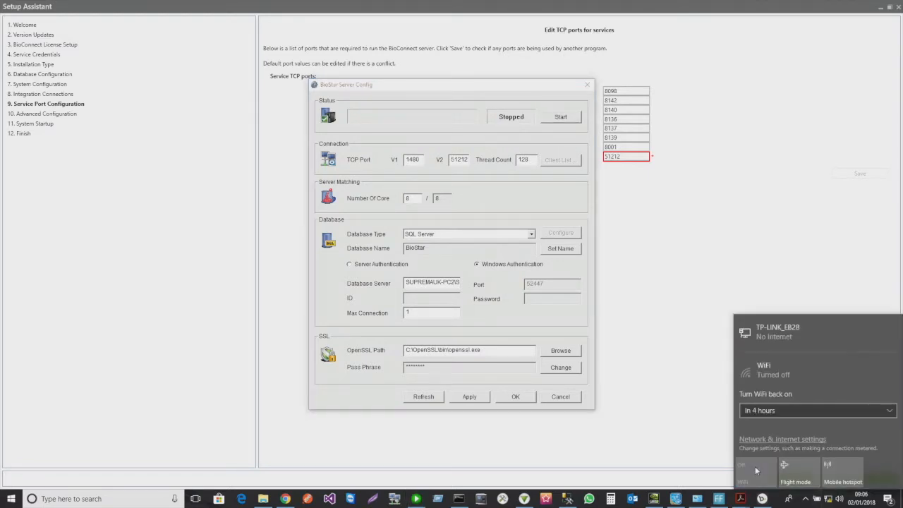
click(680, 370)
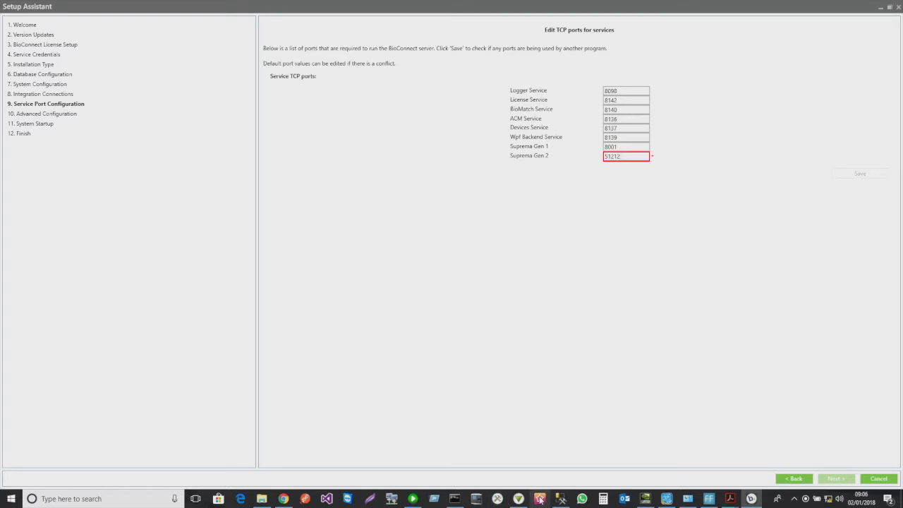
click(782, 481)
- Save the Paxton connection settings again and advance to Service Port Configuration
click(605, 149)
click(503, 265)
click(835, 478)
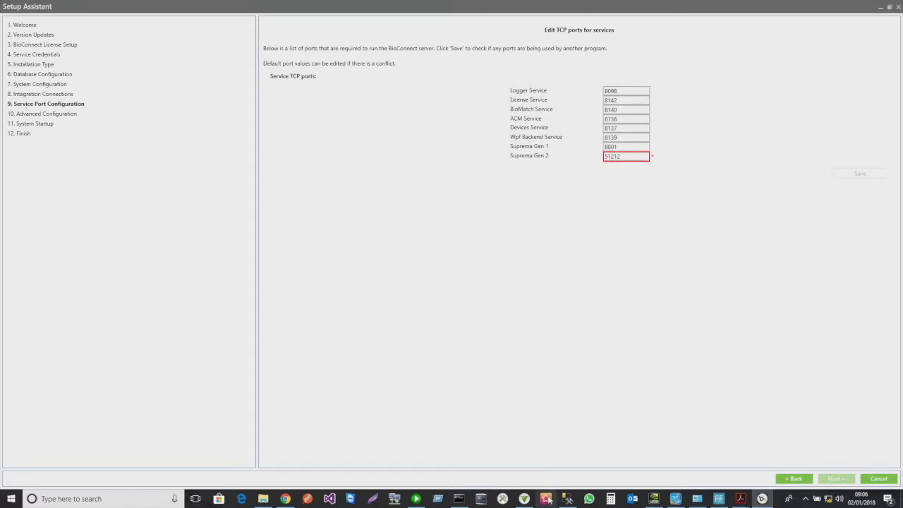
- Stop the Core Web Server, BioStar 2, T&A Web Server and Video Server services
click(548, 499)
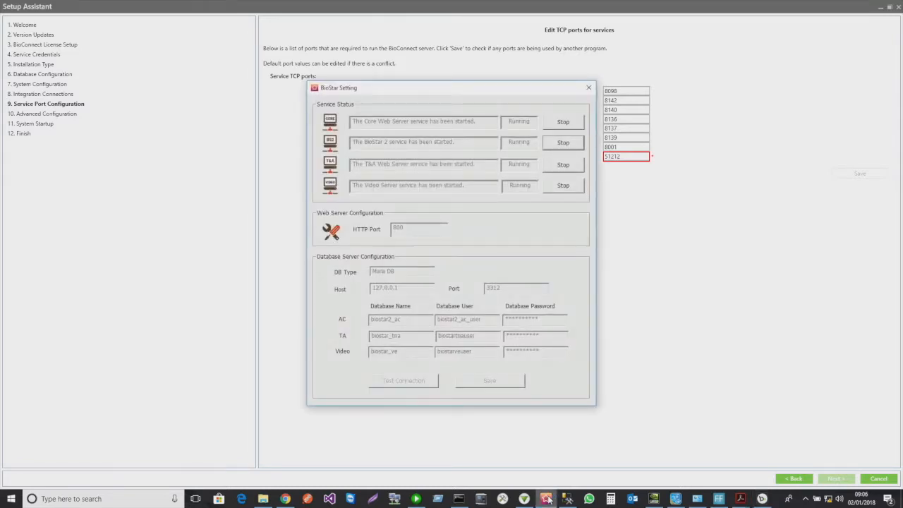
click(561, 124)
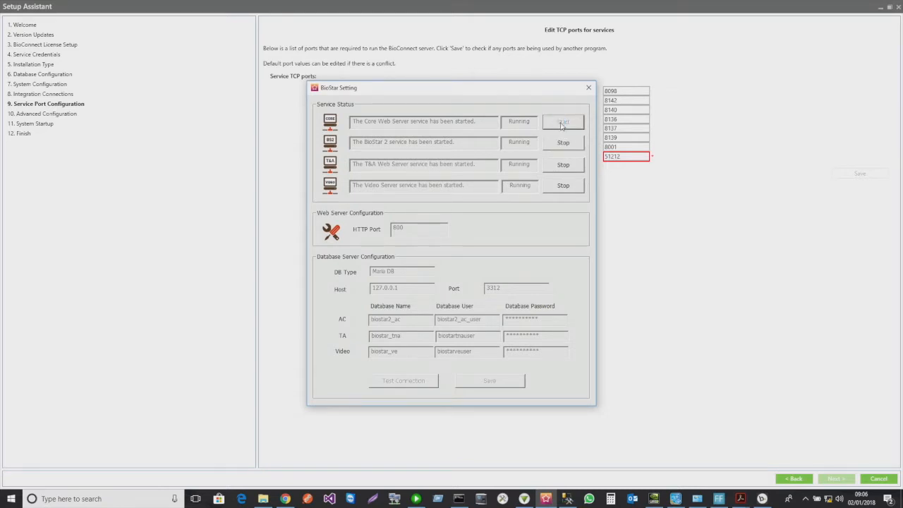
click(561, 145)
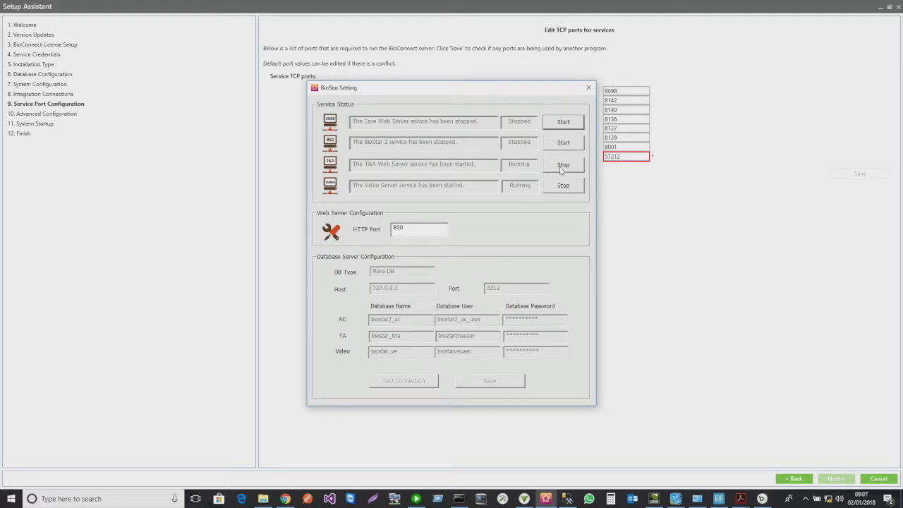
drag(512, 89, 412, 127)
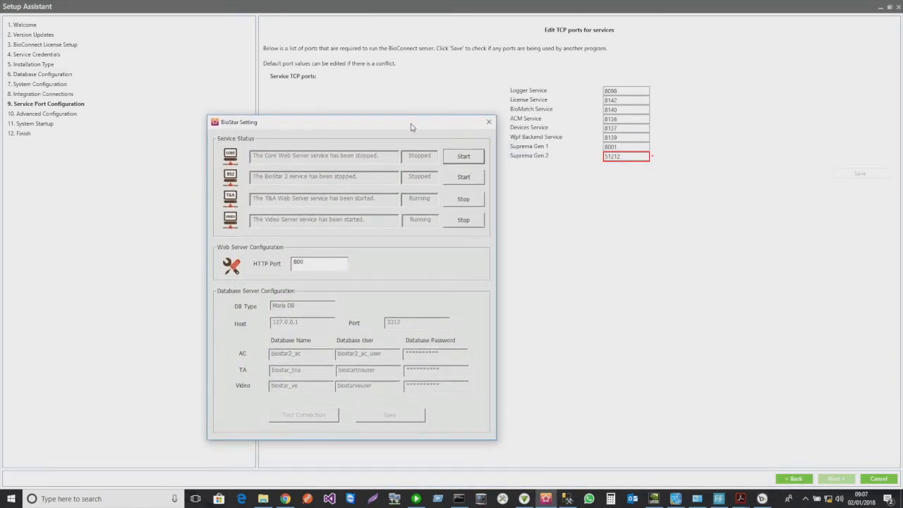
click(460, 202)
click(463, 220)
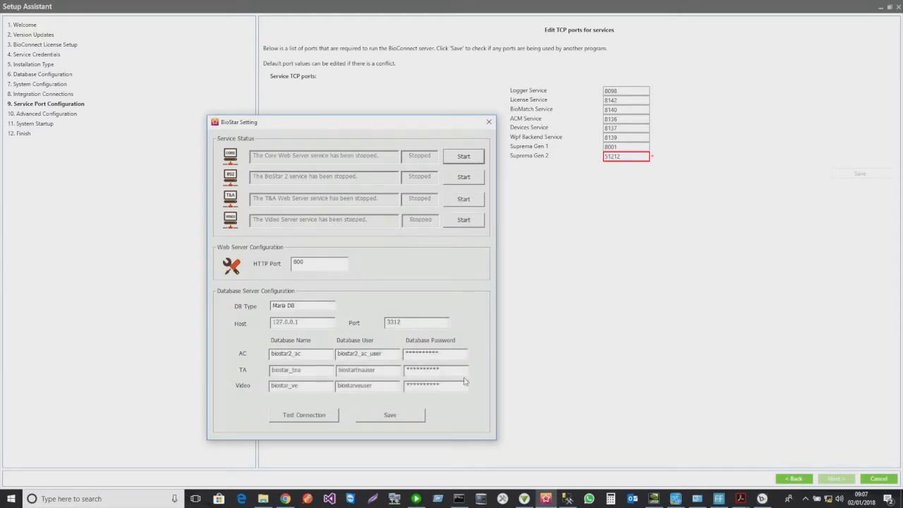
- Save the BioStar database connection details, close BioStar 2 Setting, and return to the Paxton step
click(398, 423)
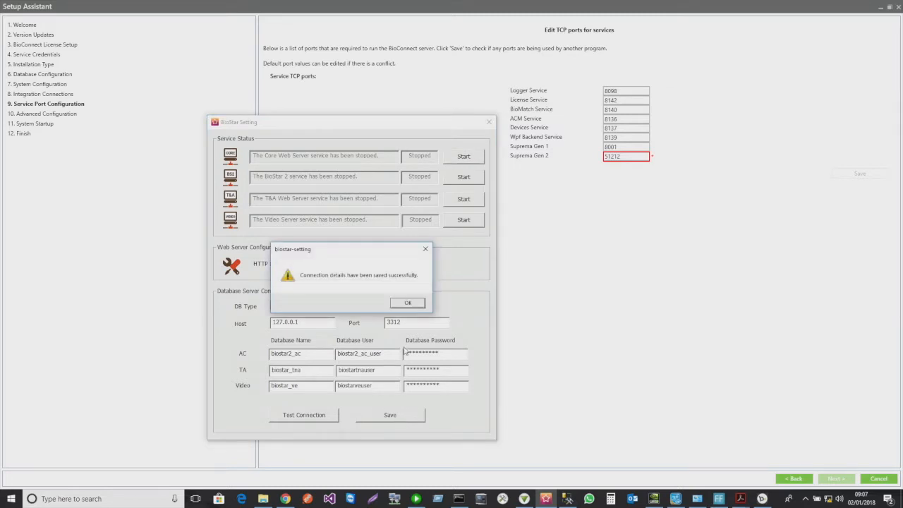
click(412, 305)
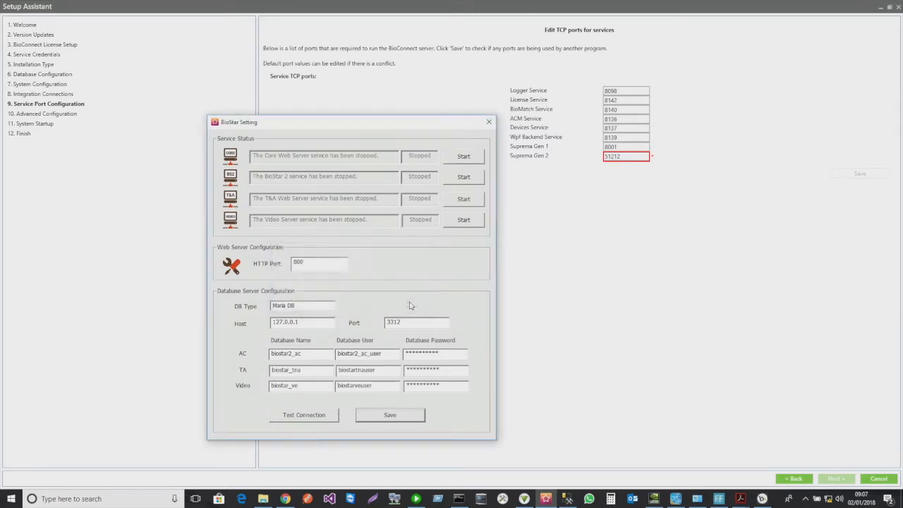
click(488, 121)
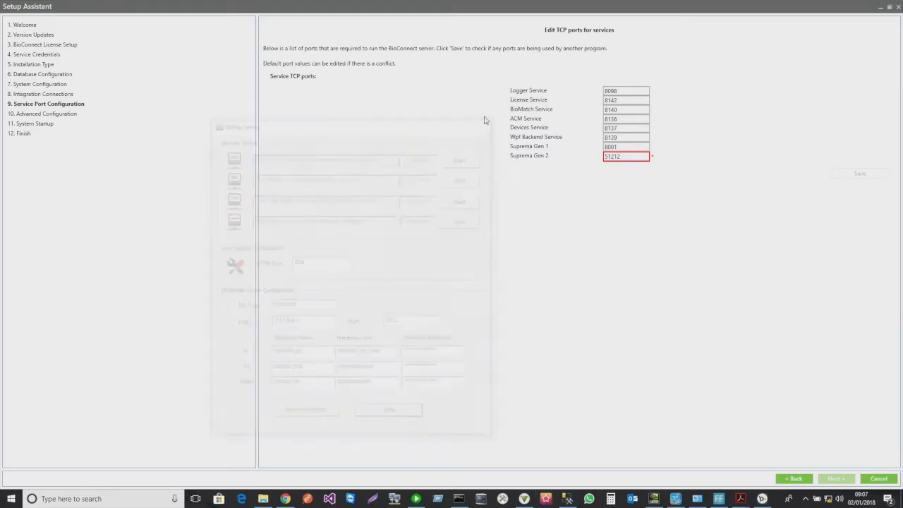
click(793, 479)
- Re-save the Paxton settings and move through the conflict-free Service Port Configuration to Advanced Configuration
click(601, 150)
click(502, 263)
click(832, 479)
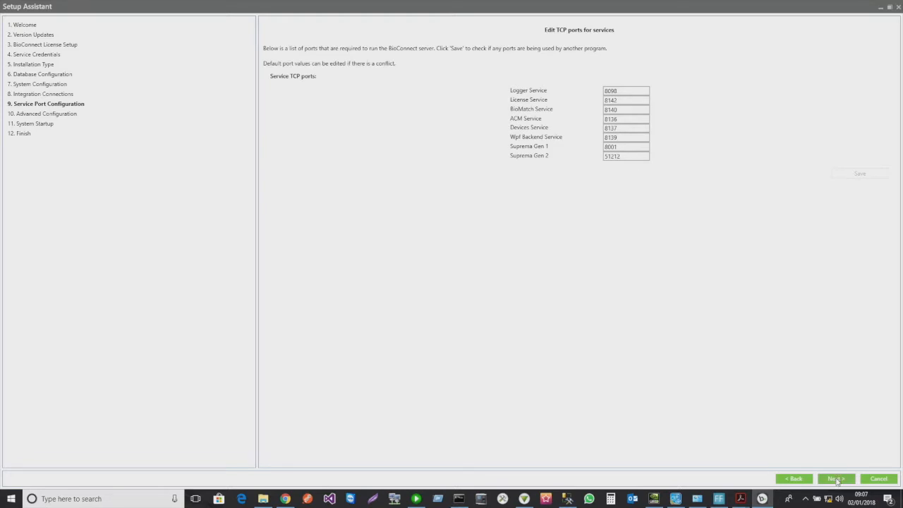
click(836, 479)
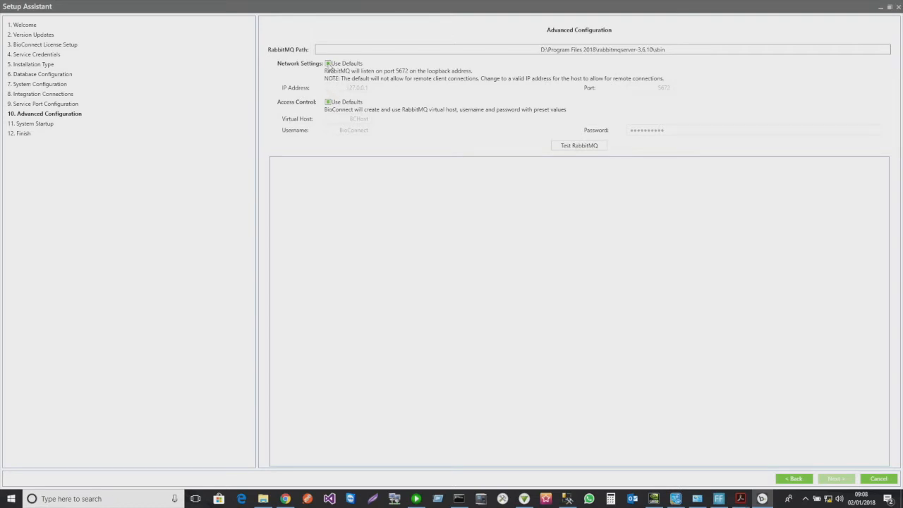
click(458, 498)
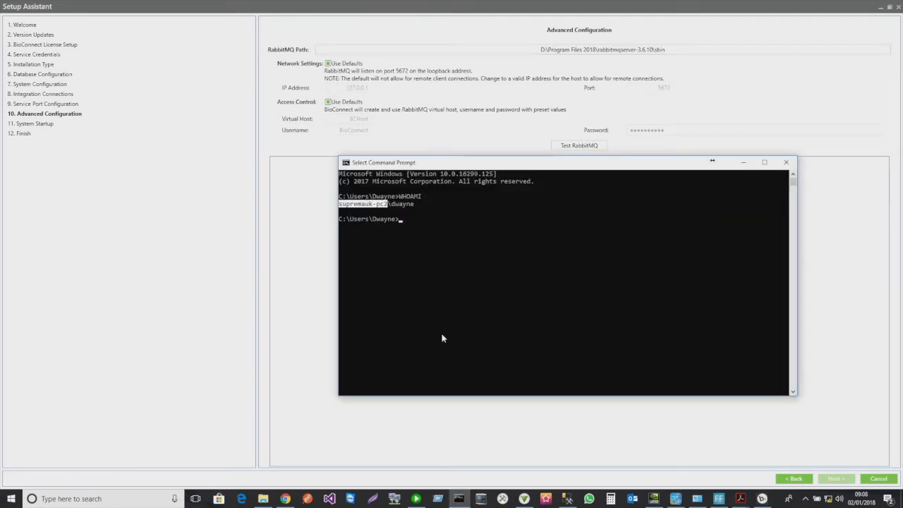
click(443, 299)
text(ipconfig)
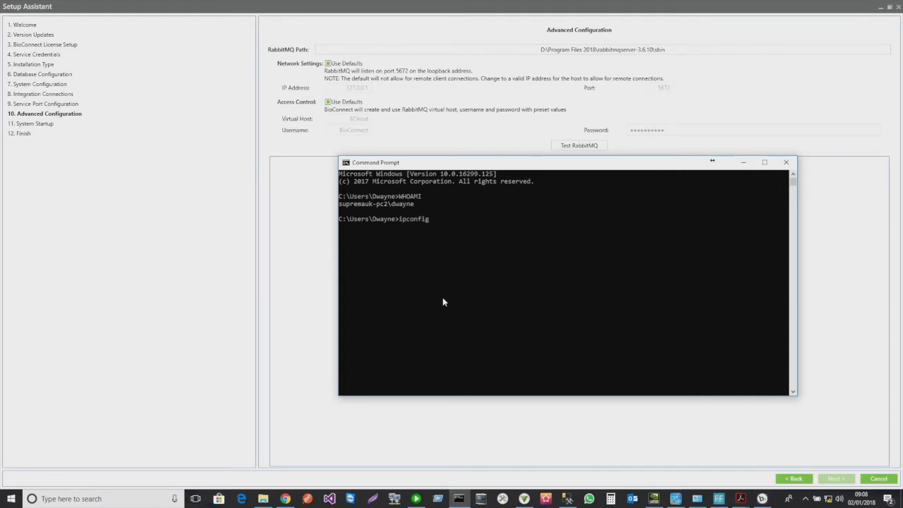
key(Return)
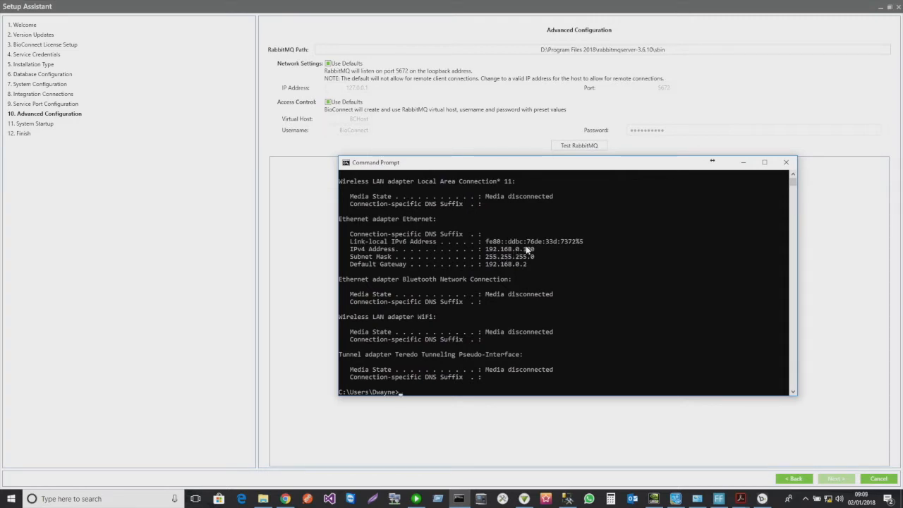
click(744, 164)
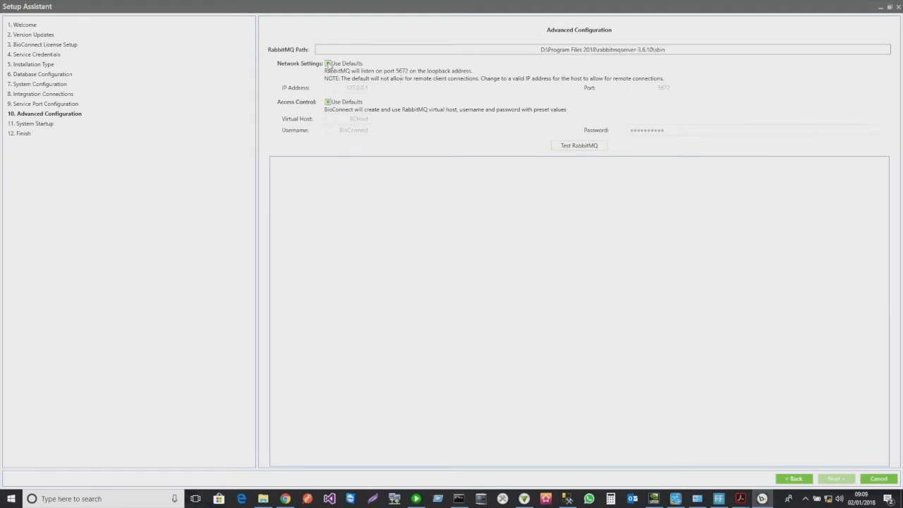
- Turn off Use Defaults for RabbitMQ network settings and advance to System Startup
click(328, 64)
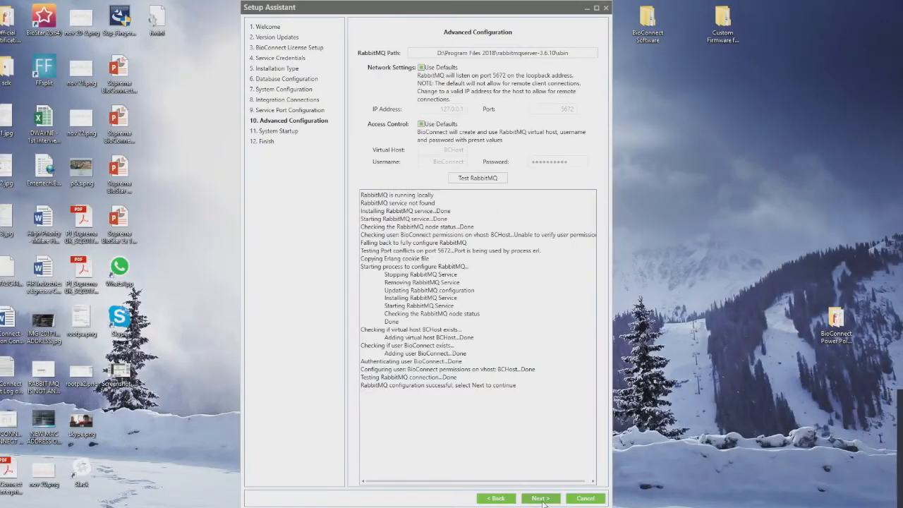
click(539, 499)
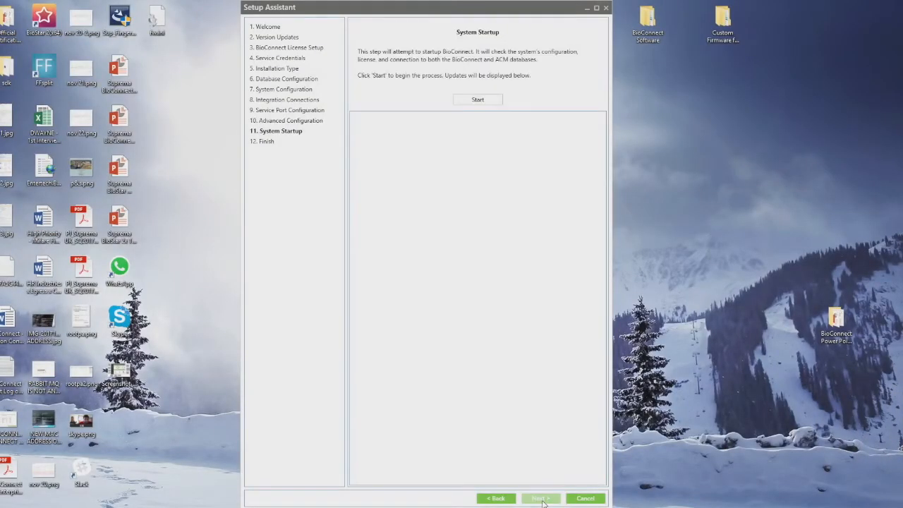
- Start all 6 BioConnect services, then finish the Setup Assistant to launch the client
click(474, 103)
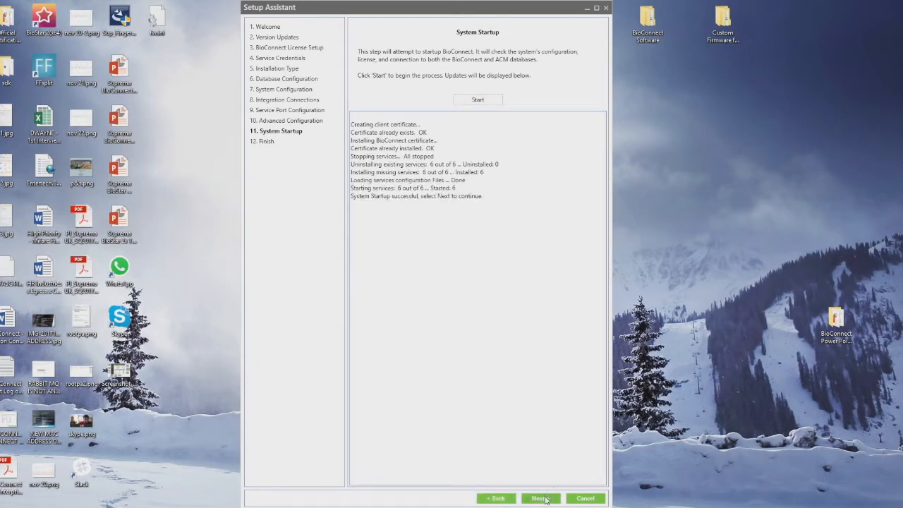
click(541, 498)
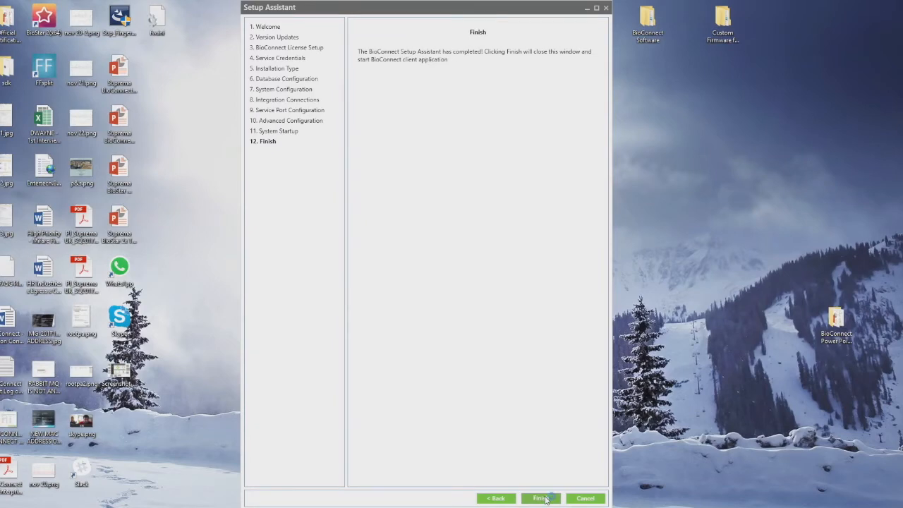
click(540, 498)
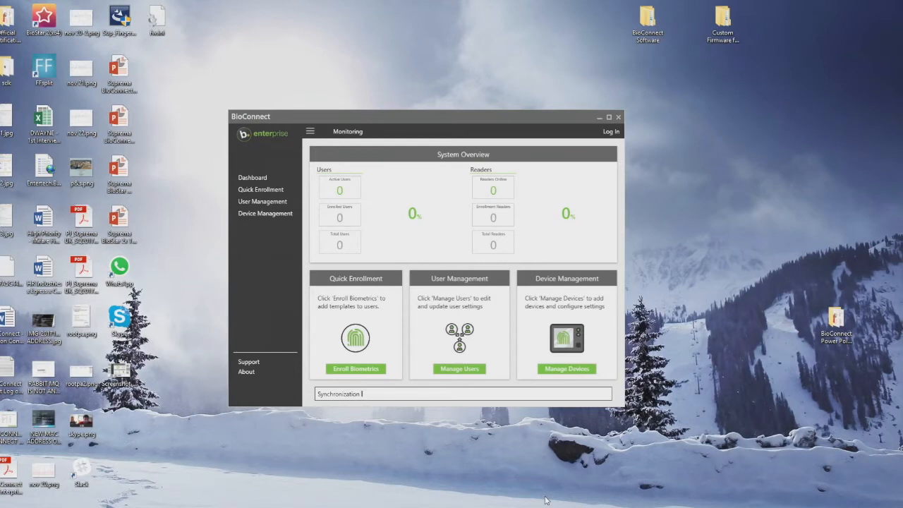
- Log in to BioConnect with the admin user name and password, continuing with the Default location
click(262, 202)
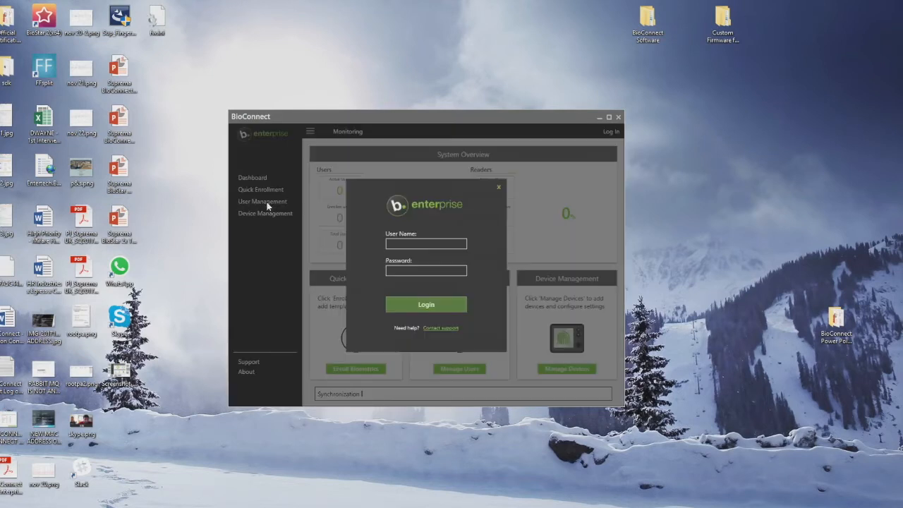
click(422, 245)
text(Entertech)
key(Tab)
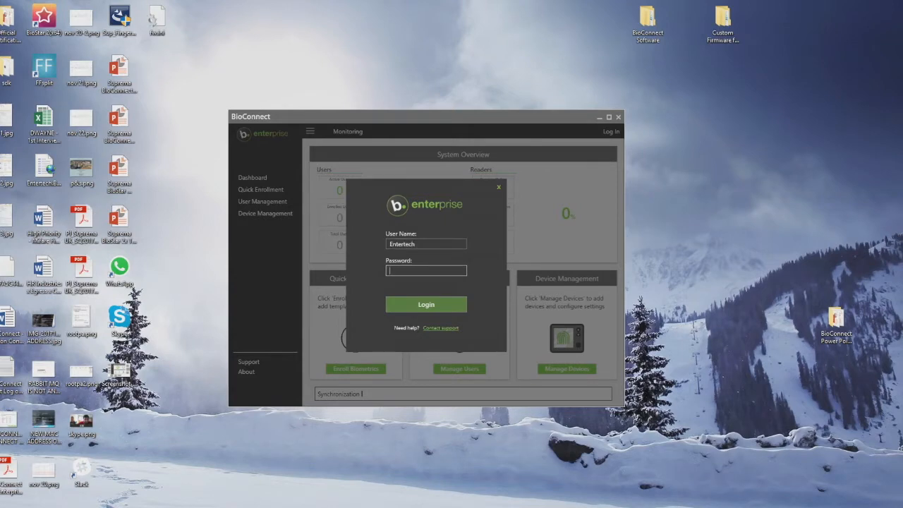
text(•••••)
key(Return)
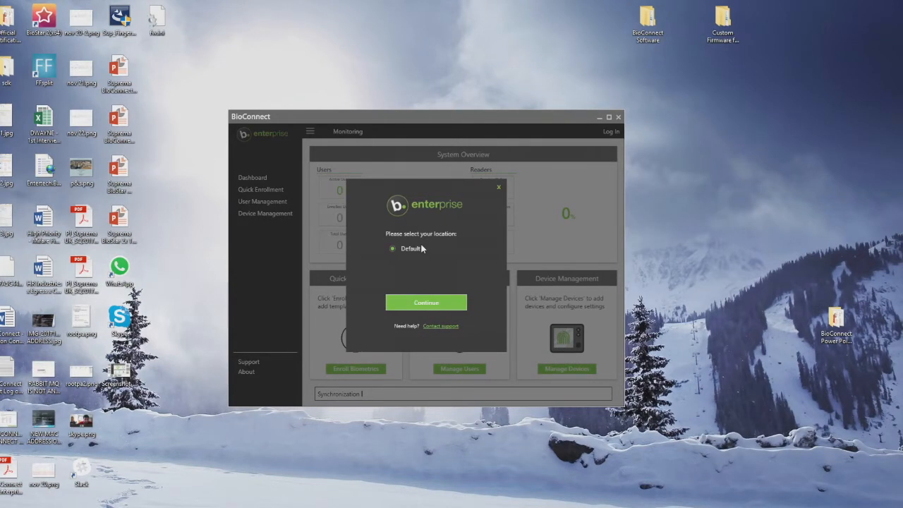
click(440, 308)
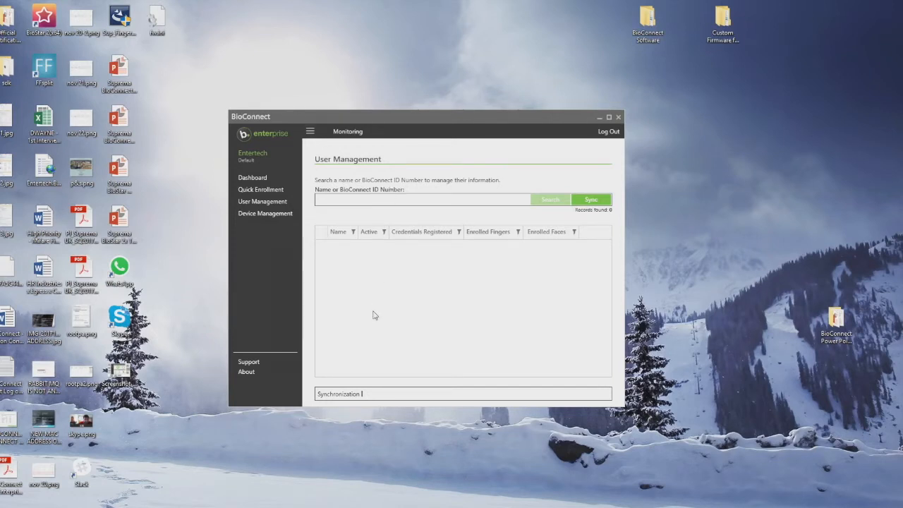
- Synchronize users from Net2 with the sync date set to 1900/1/
click(311, 132)
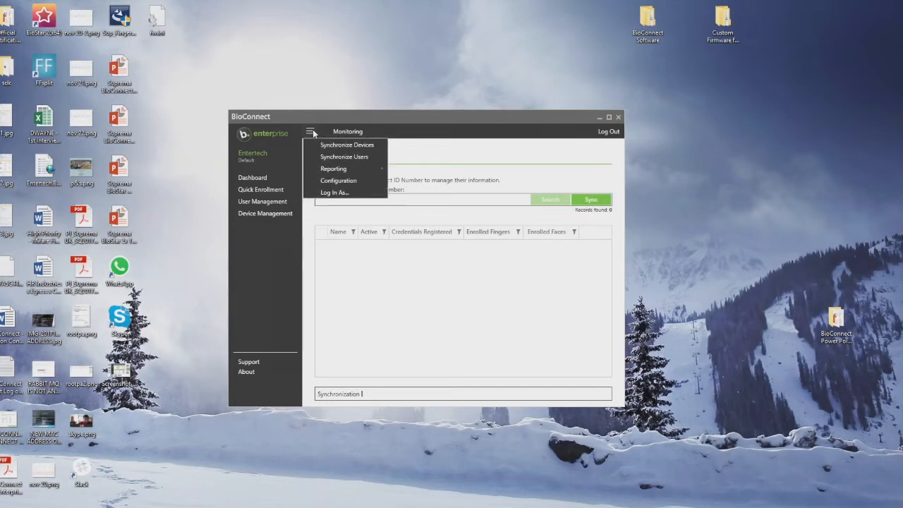
click(332, 155)
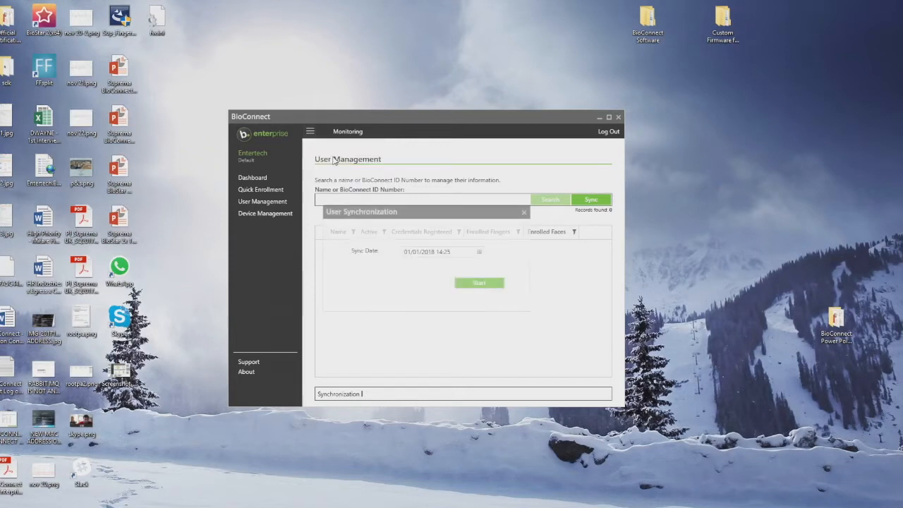
triple_click(427, 252)
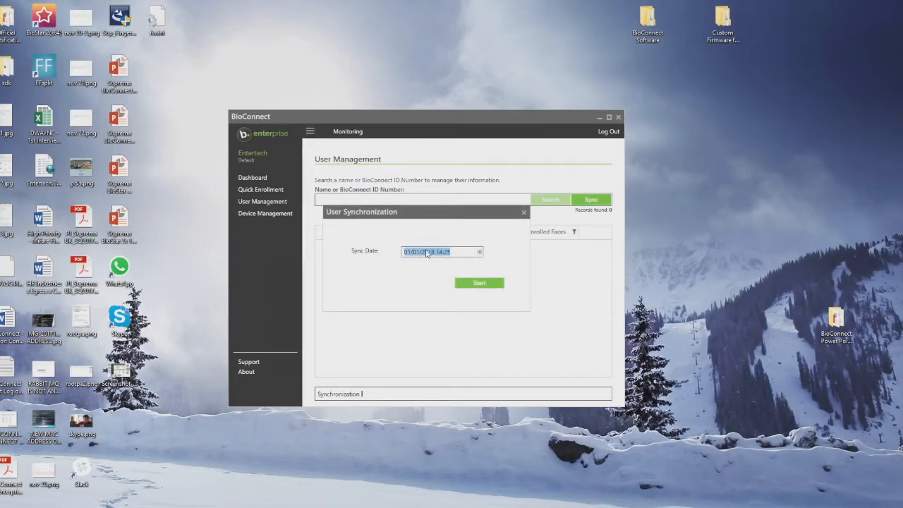
text(1900/1/)
click(479, 283)
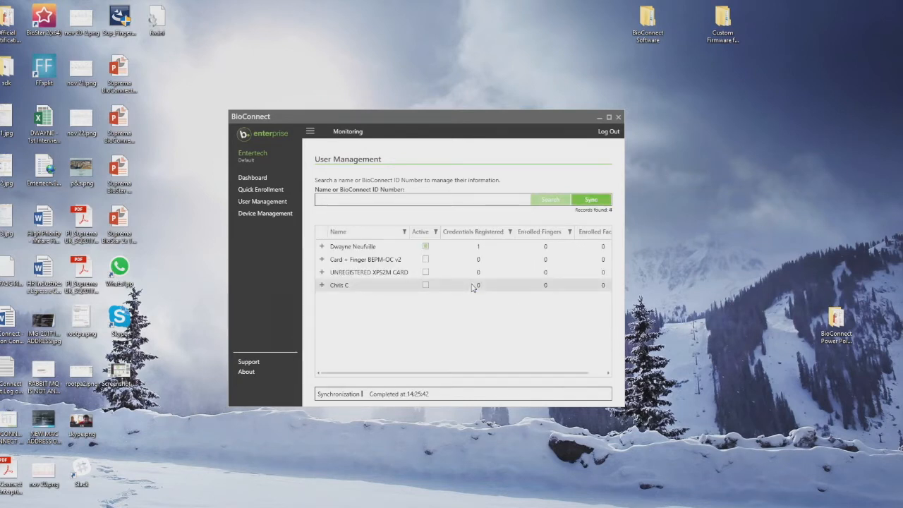
- Show the first synced user's badge 1 credential and move the window top-left
click(321, 246)
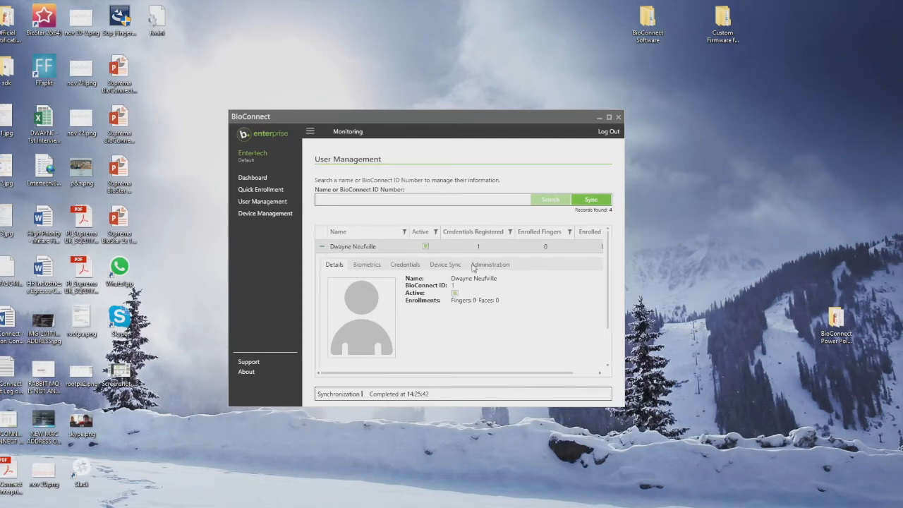
click(405, 265)
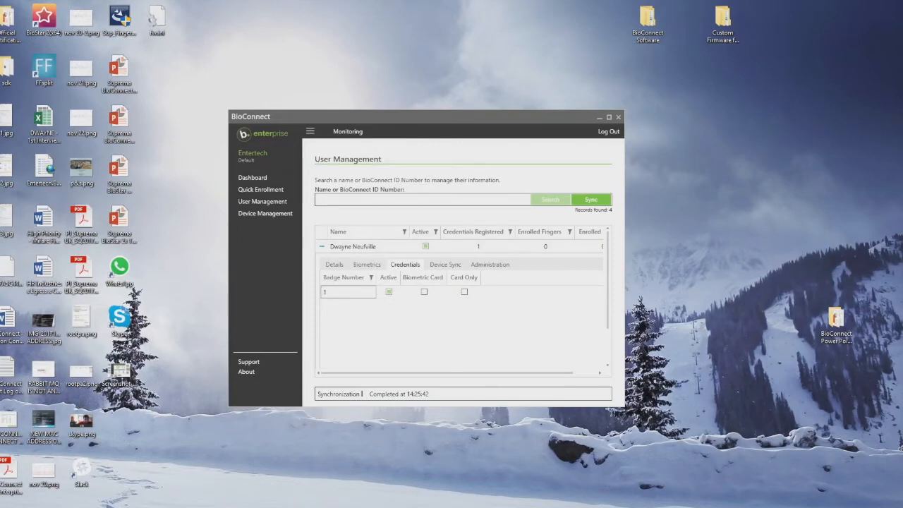
drag(409, 115, 192, 34)
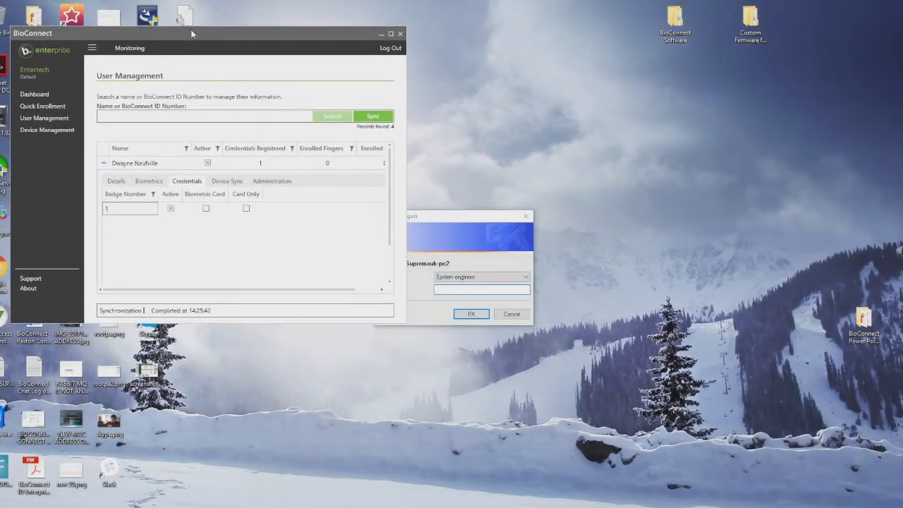
- Log on to Net2 Access Control as System engineer
click(422, 227)
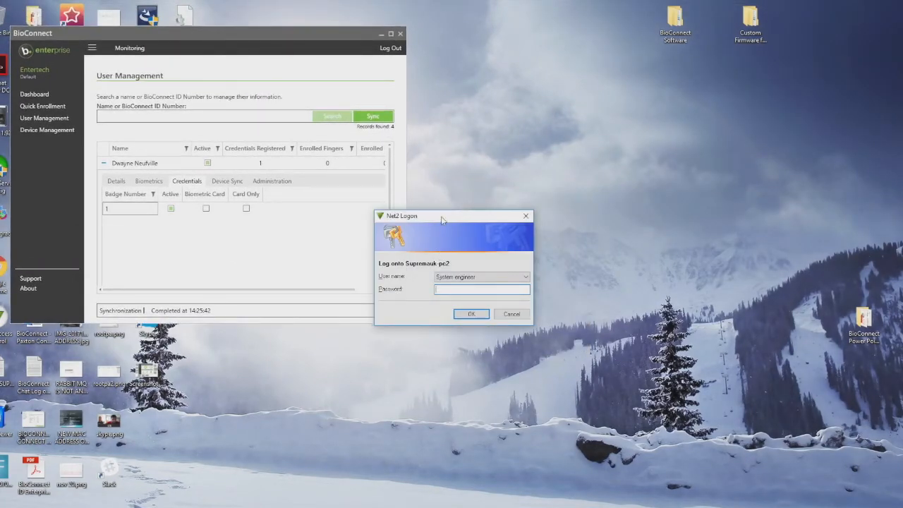
drag(442, 220, 555, 170)
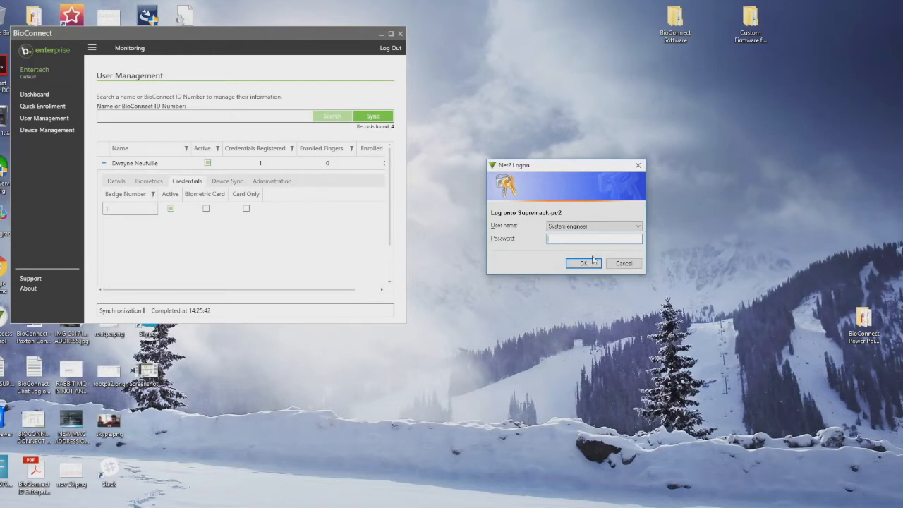
key(Return)
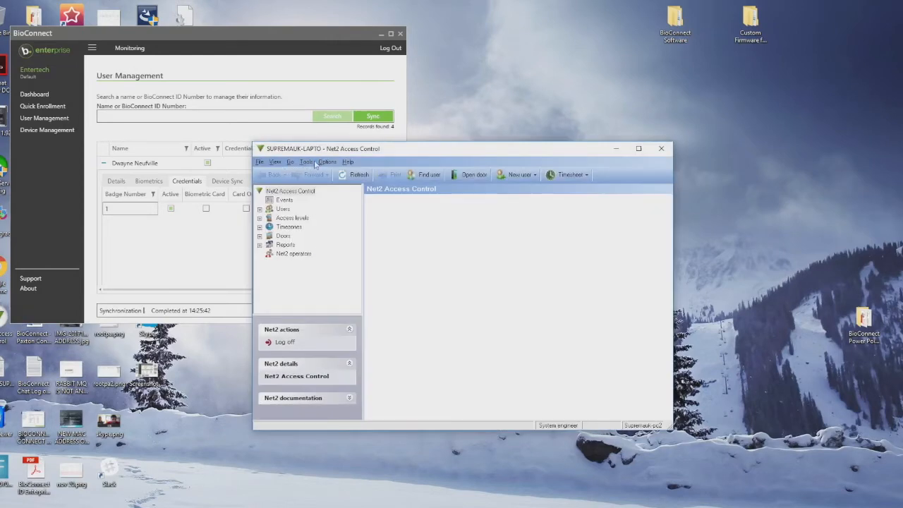
- List the four existing Net2 users and bring up an empty Add user form
drag(334, 152, 561, 73)
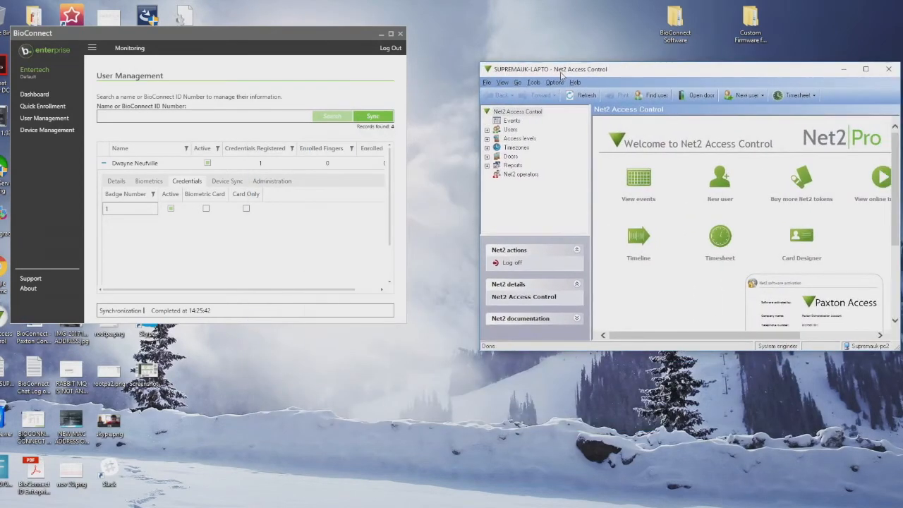
click(487, 130)
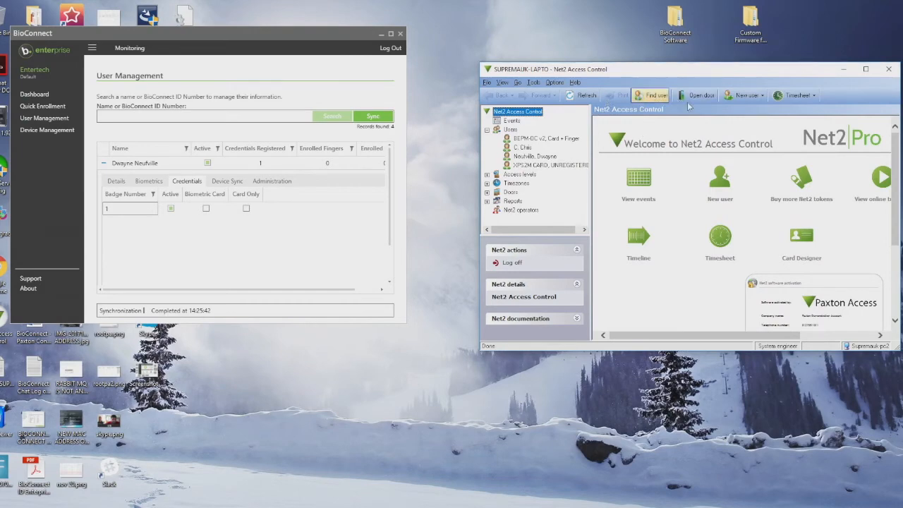
click(746, 95)
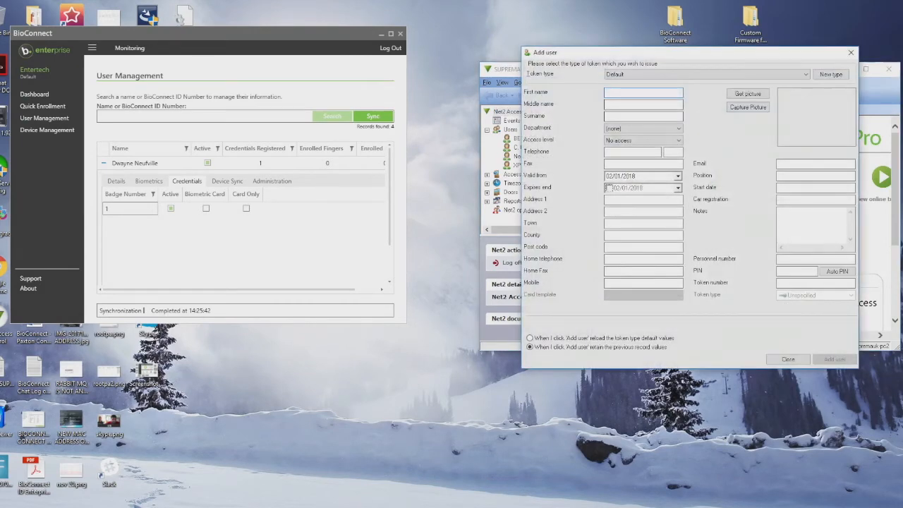
- Add a new Net2 user with token number 2
text(Tanveer)
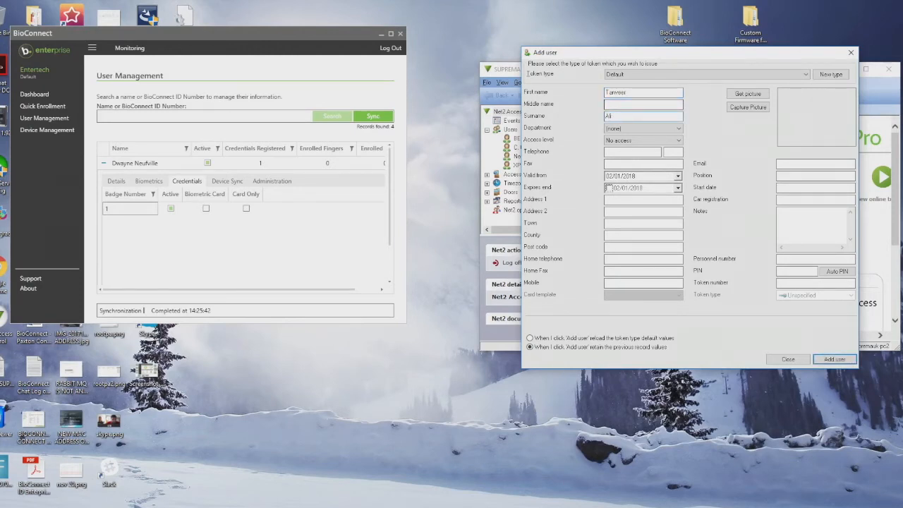
click(813, 284)
text(2)
click(833, 359)
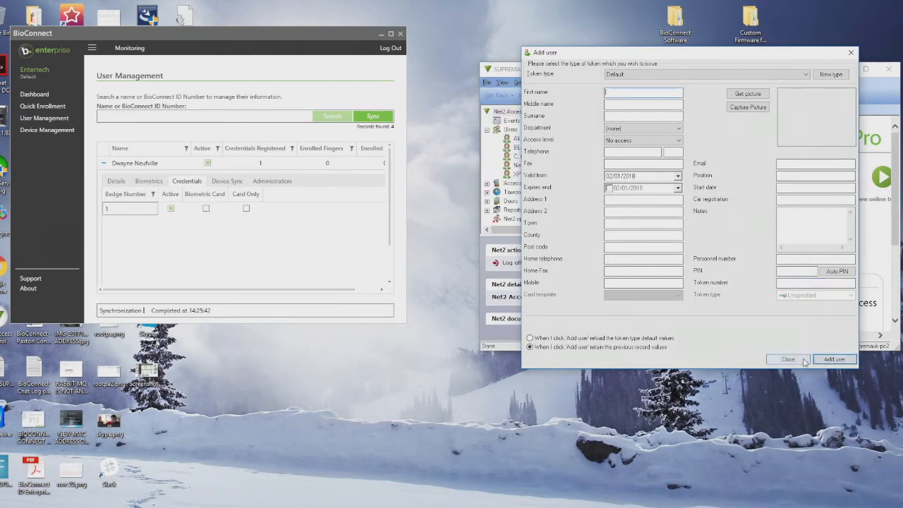
click(787, 359)
- Set the new user's access level to All hours, all doors and apply it
click(527, 139)
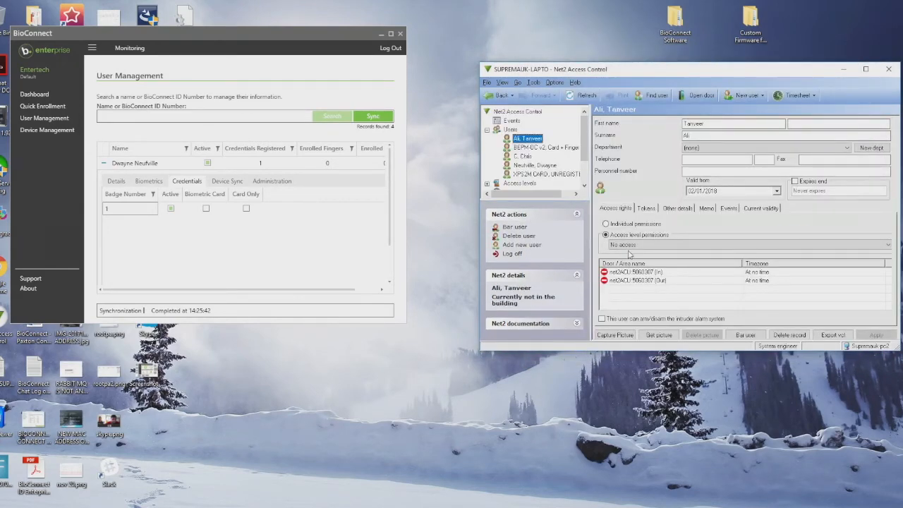
click(629, 247)
click(630, 253)
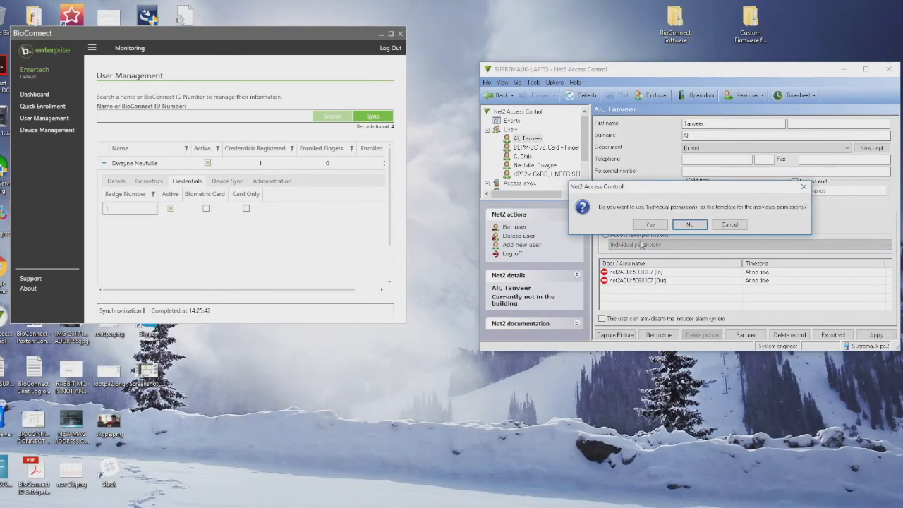
click(656, 225)
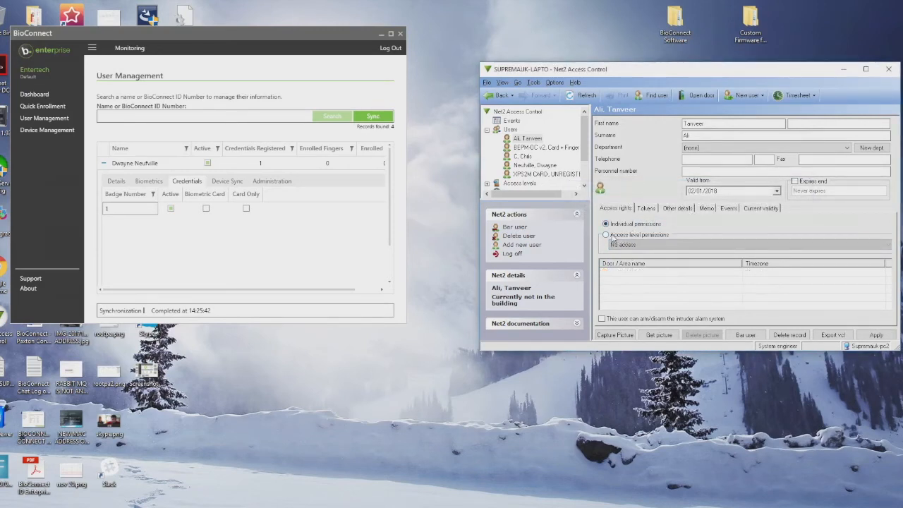
click(611, 236)
click(625, 244)
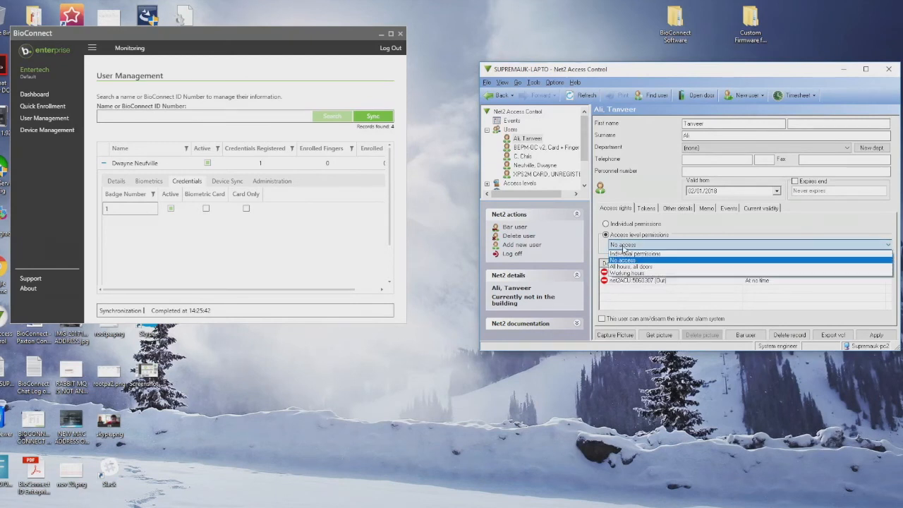
click(626, 266)
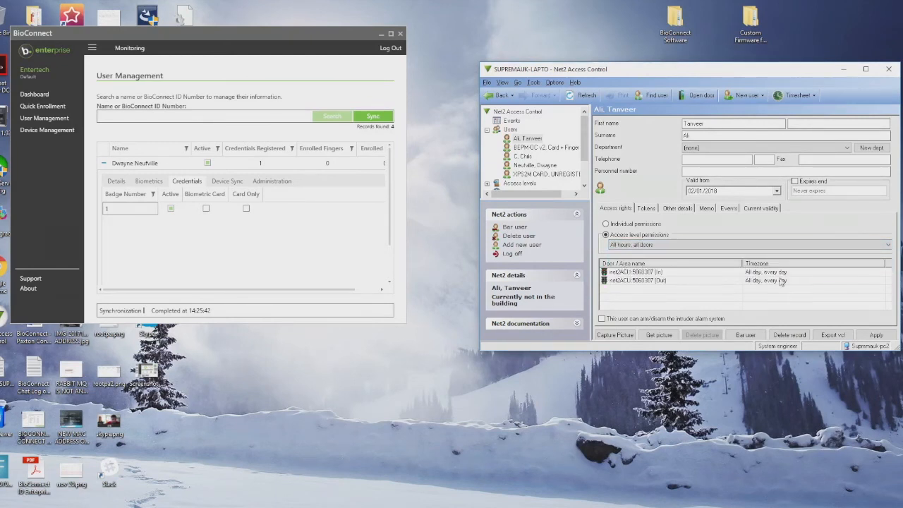
click(875, 334)
click(32, 118)
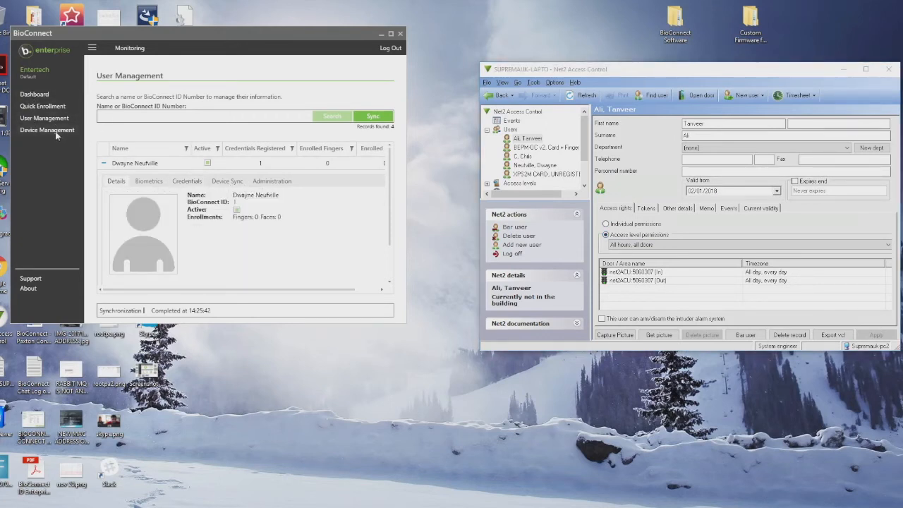
- Sync BioConnect to pull in the new Net2 user and check their biometrics
click(105, 163)
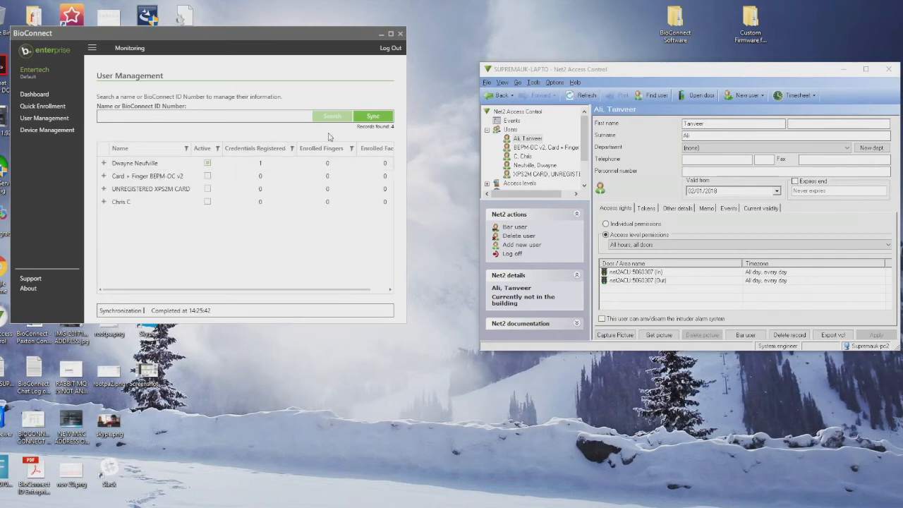
click(371, 117)
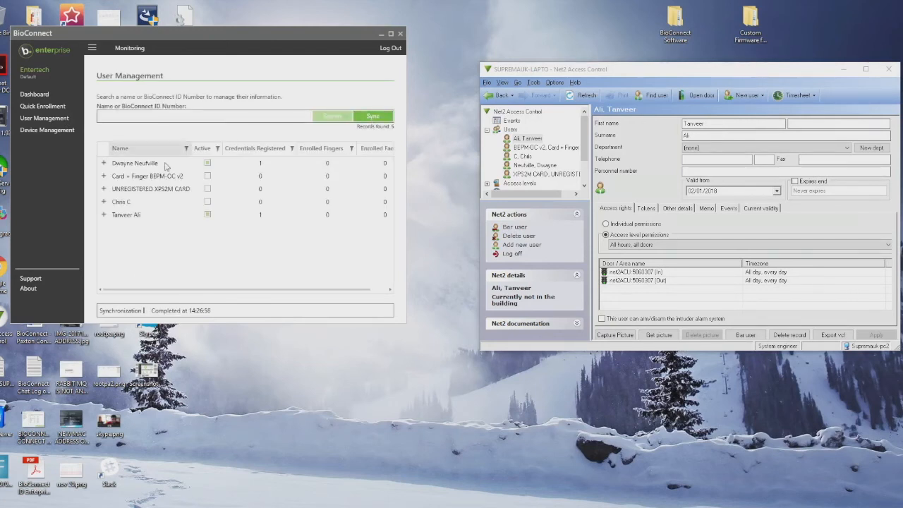
click(104, 215)
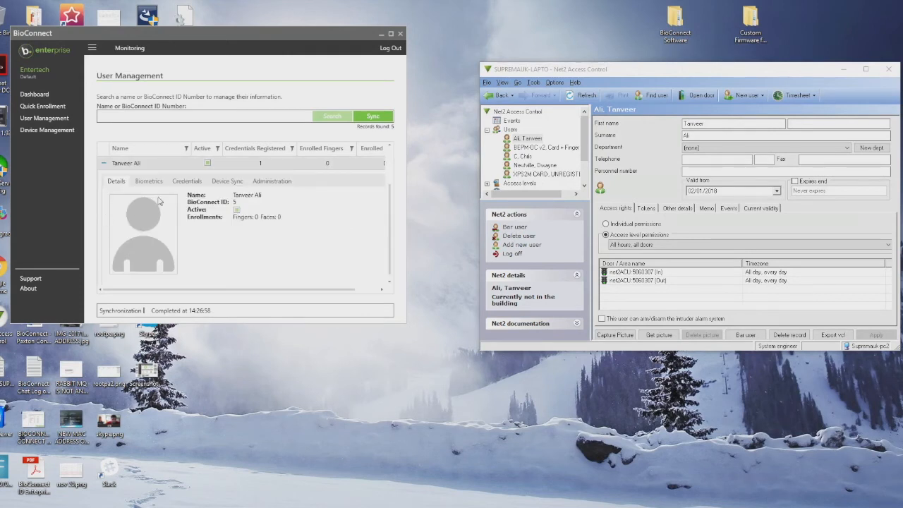
click(141, 181)
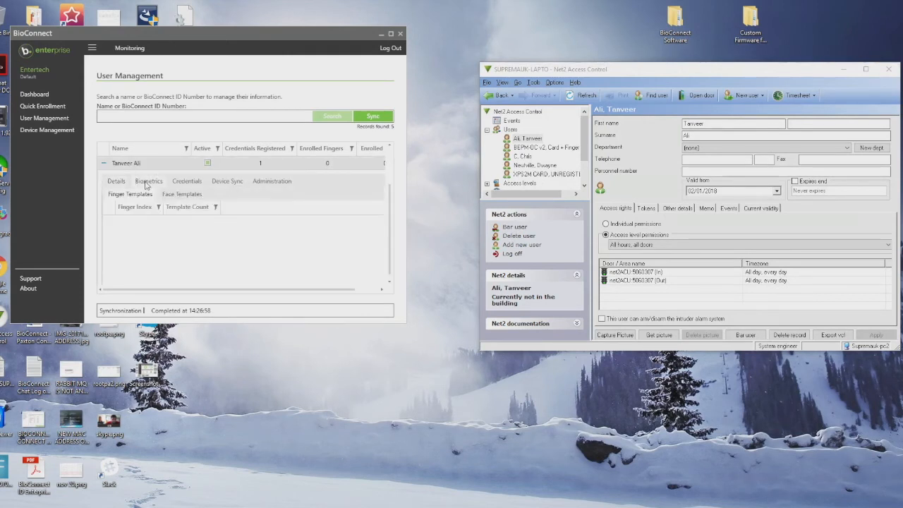
click(104, 163)
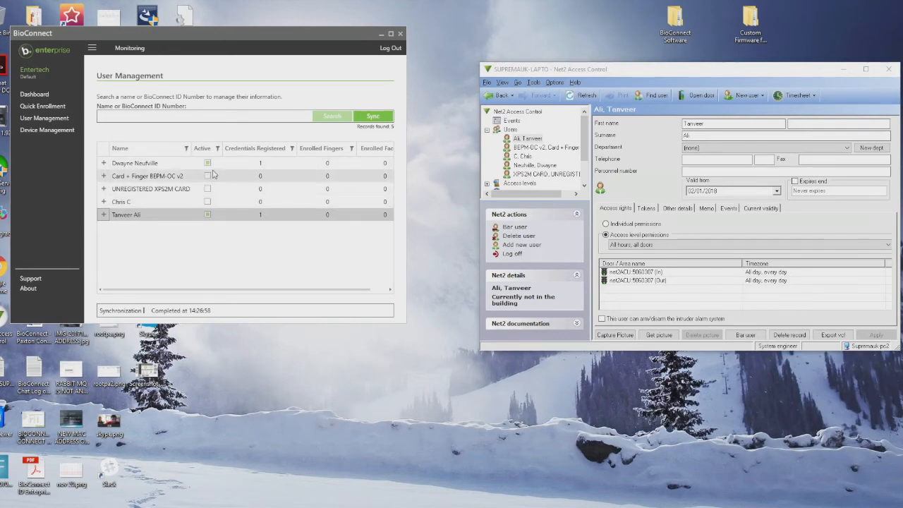
- Give another Net2 user token 3, then resync BioConnect to show their one credential
click(523, 156)
click(652, 209)
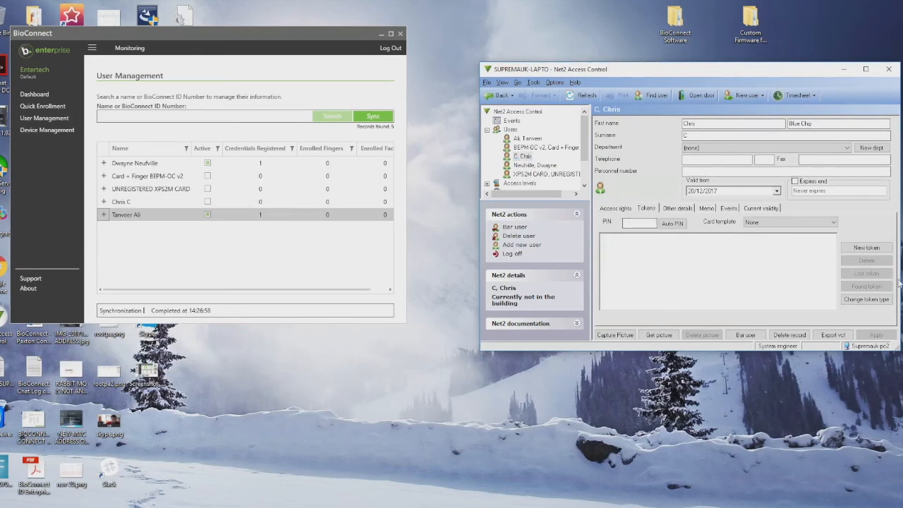
click(866, 248)
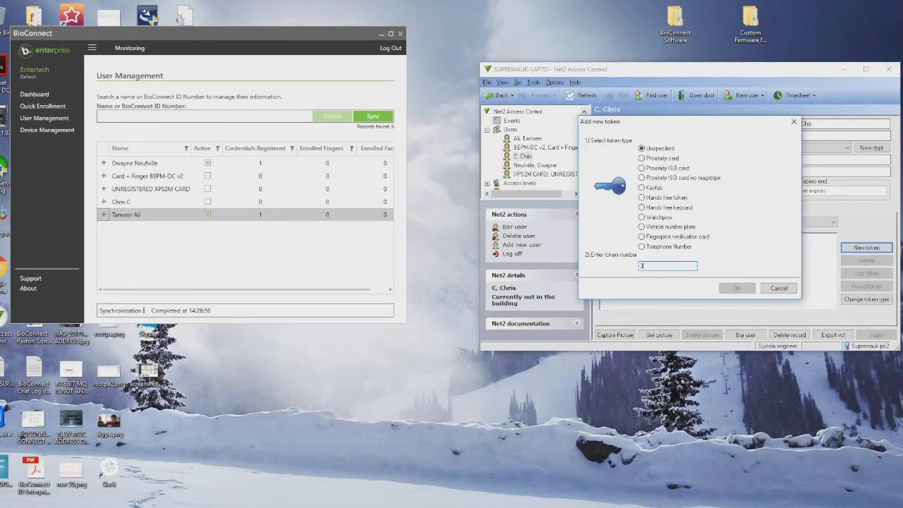
click(736, 288)
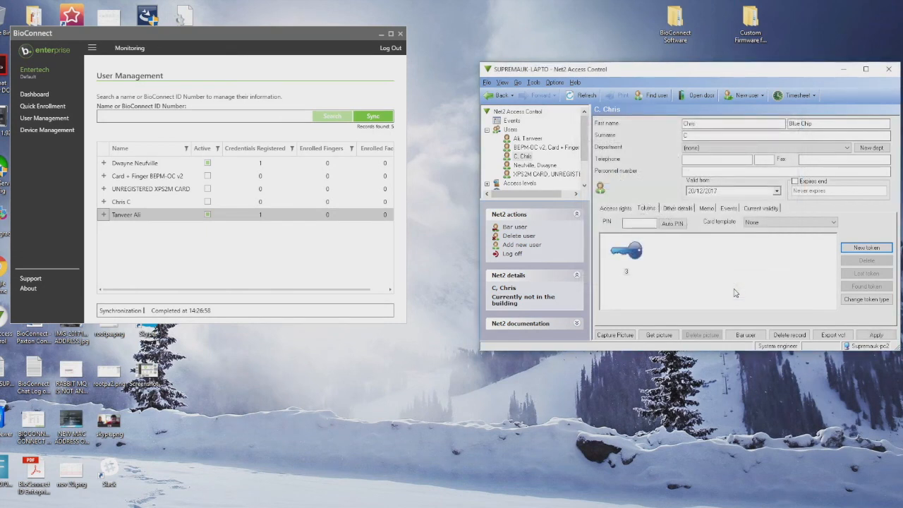
click(875, 335)
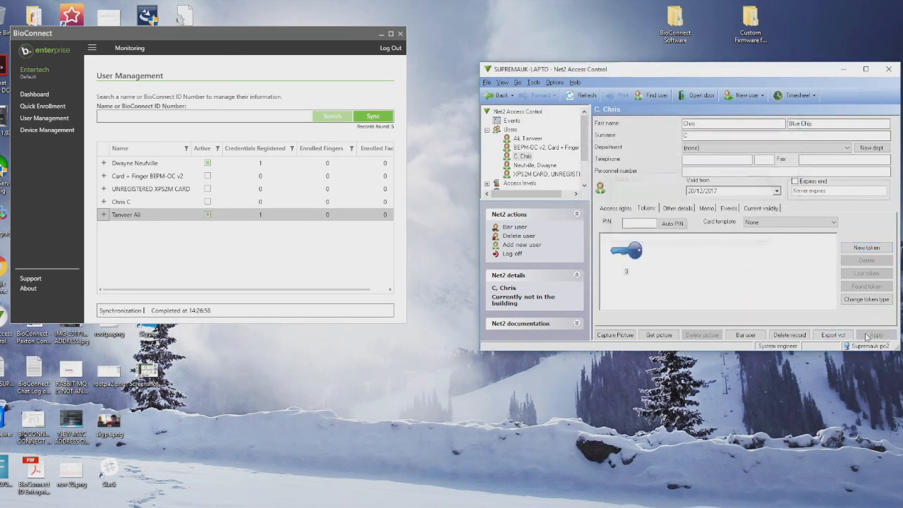
click(367, 117)
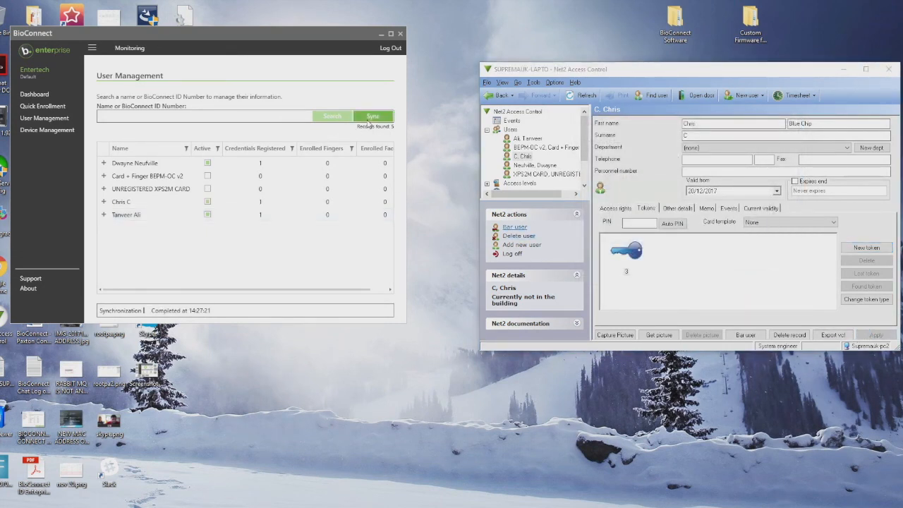
click(219, 202)
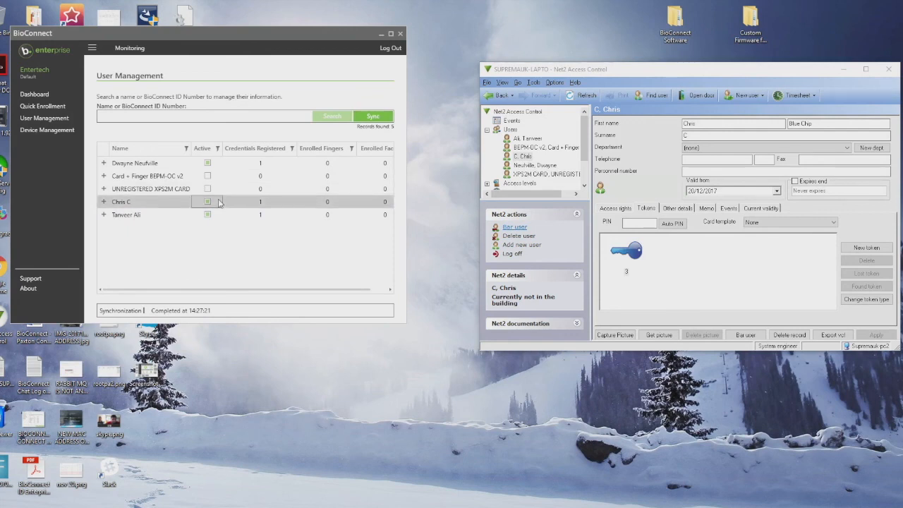